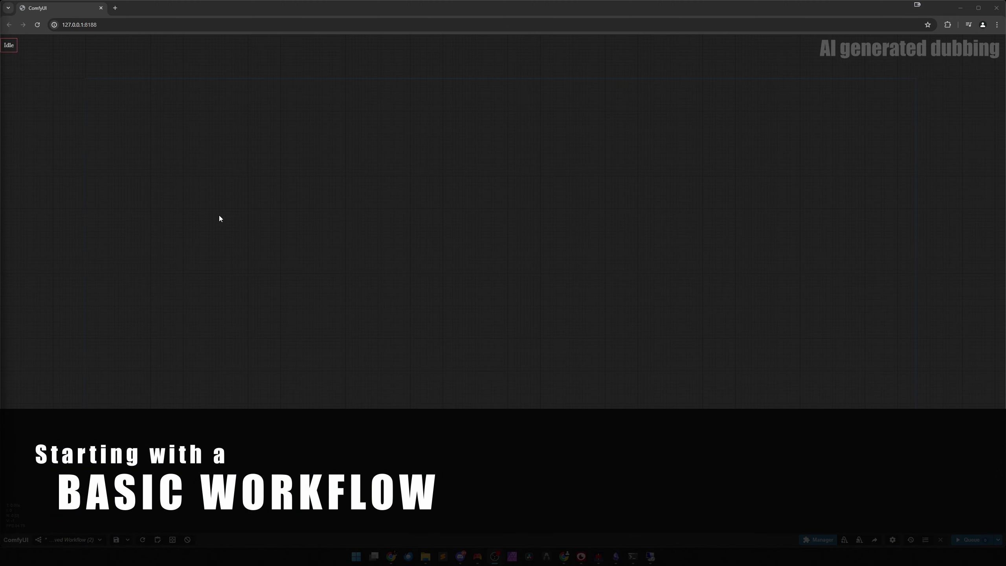
- Add a Load Image node and load tiger.jpeg into it
double_click(182, 159)
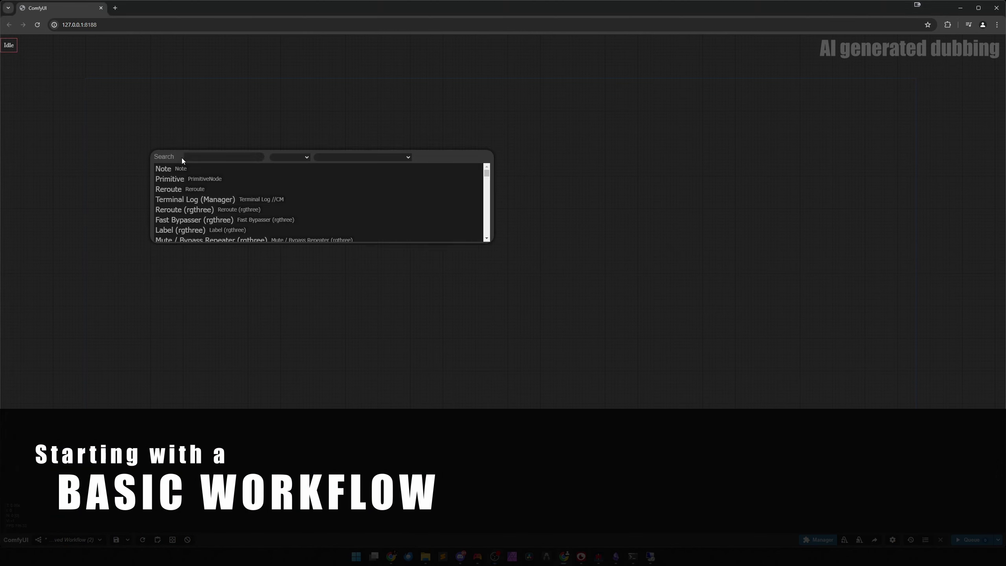
text(load image)
key(Return)
click(237, 175)
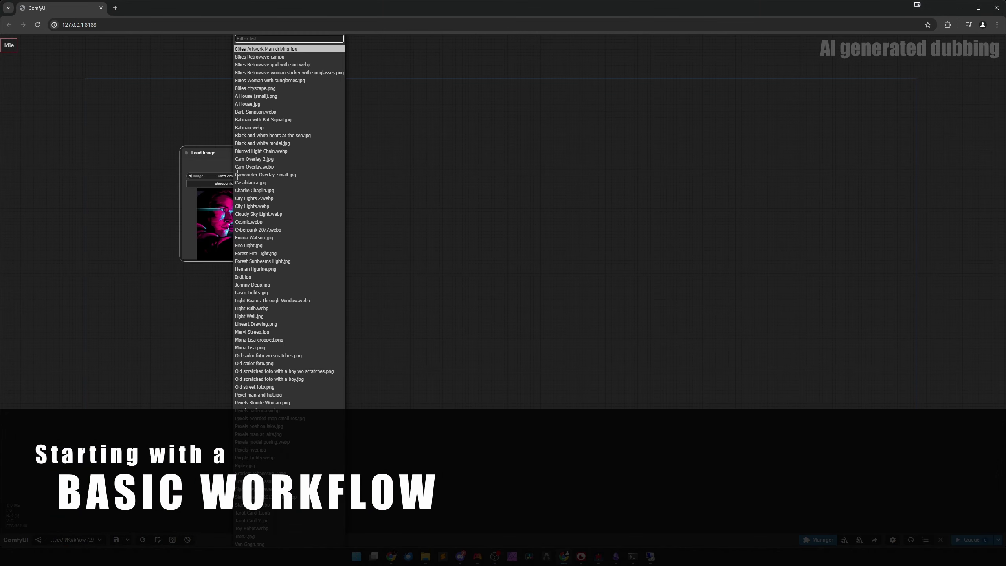
text(tiger)
key(Return)
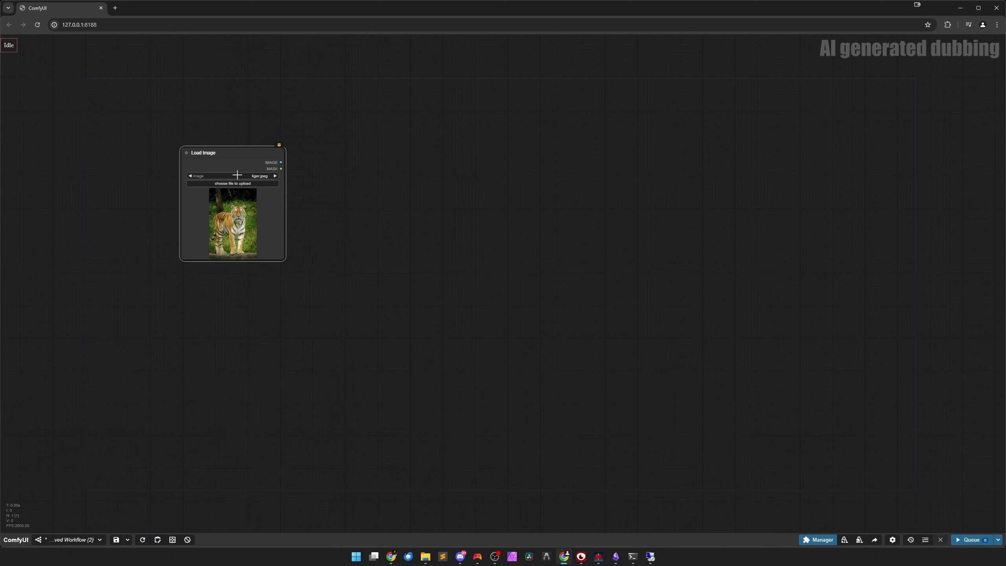
- View the tiger photo full size in its own tab, then close that tab
drag(234, 167, 153, 110)
drag(298, 257, 352, 321)
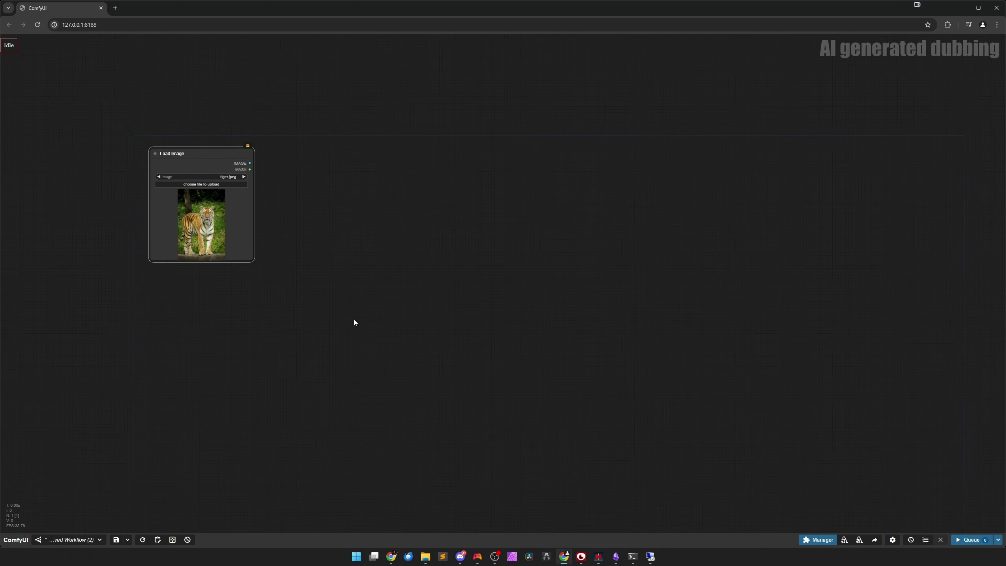
scroll(314, 252, up, 2)
drag(314, 251, 422, 313)
scroll(422, 313, up, 2)
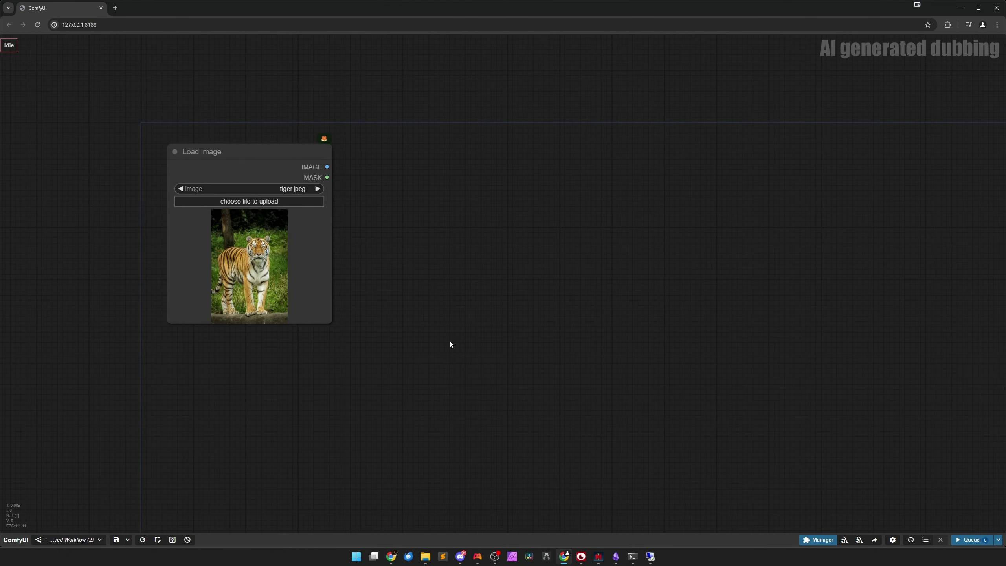
scroll(449, 341, right, 5)
scroll(360, 315, right, 3)
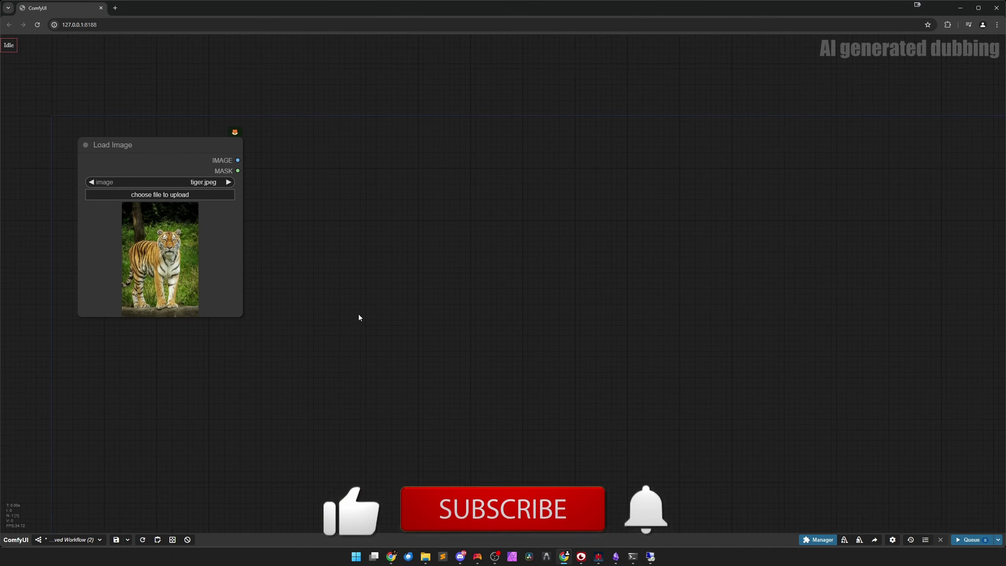
scroll(337, 313, down, 1)
right_click(180, 254)
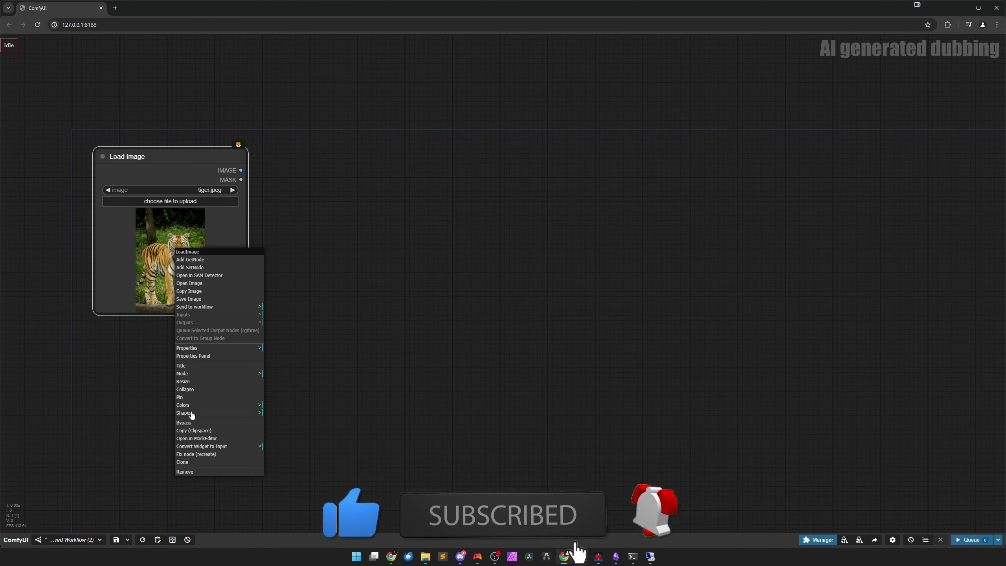
click(191, 283)
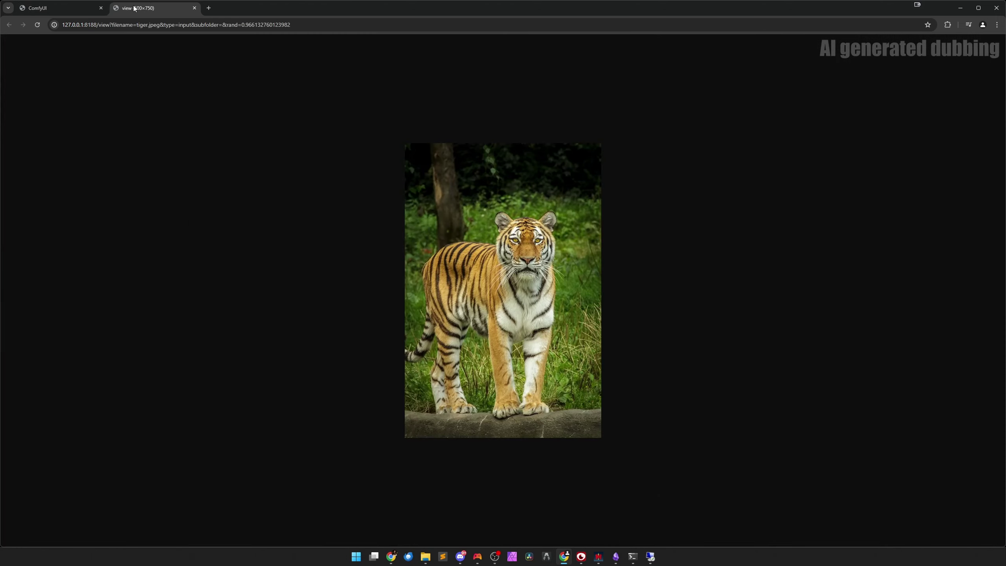
click(195, 9)
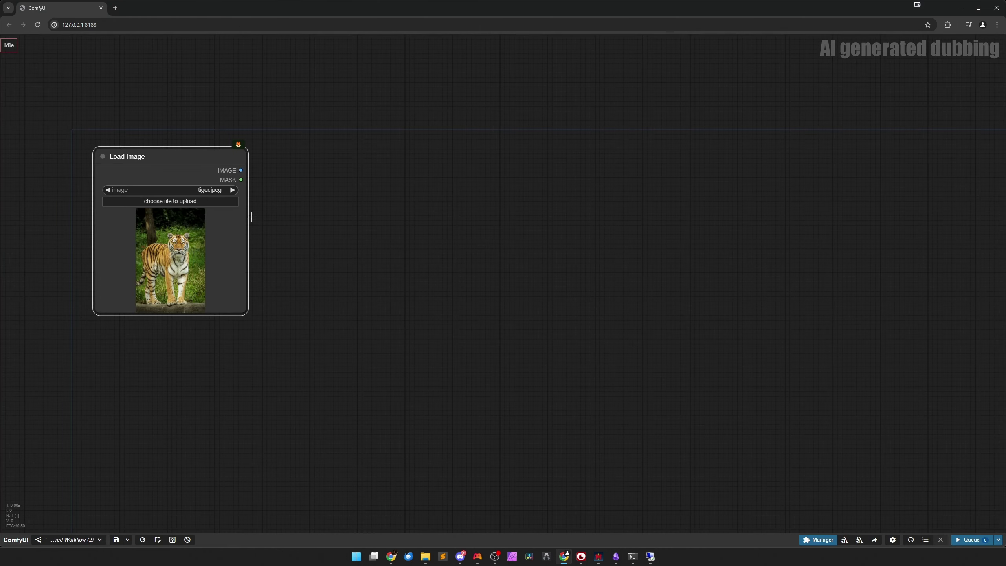
- Add a Resolution by Aspect Ratio node fed by the tiger image, with stable_diffusion set to SDXL
double_click(306, 246)
text(>)
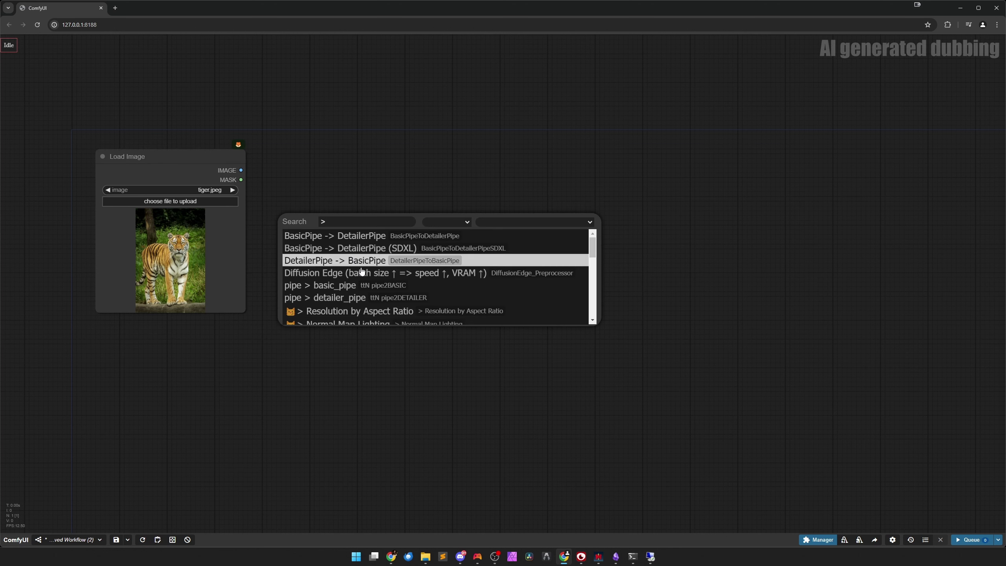
click(370, 311)
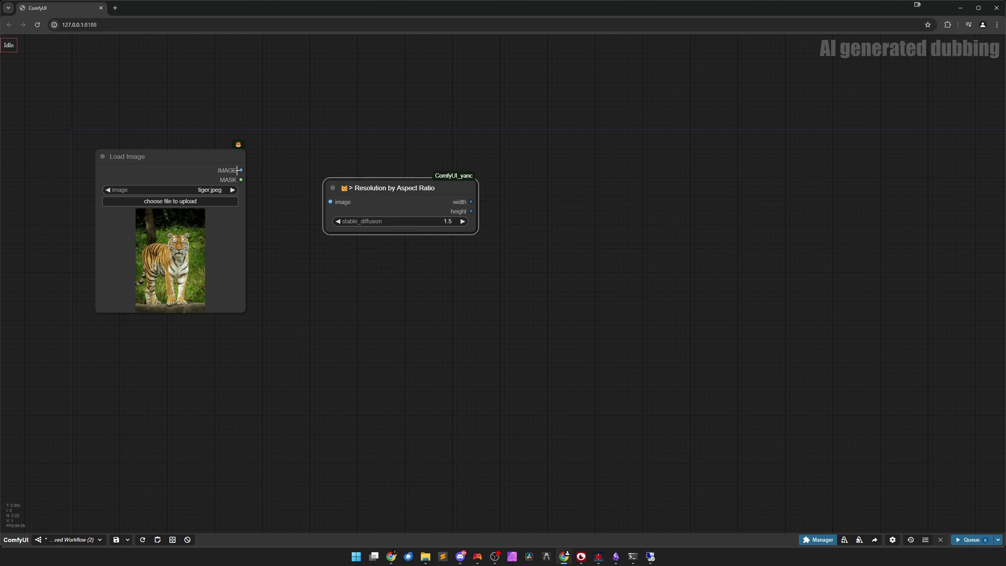
drag(237, 171, 395, 207)
drag(351, 232, 330, 194)
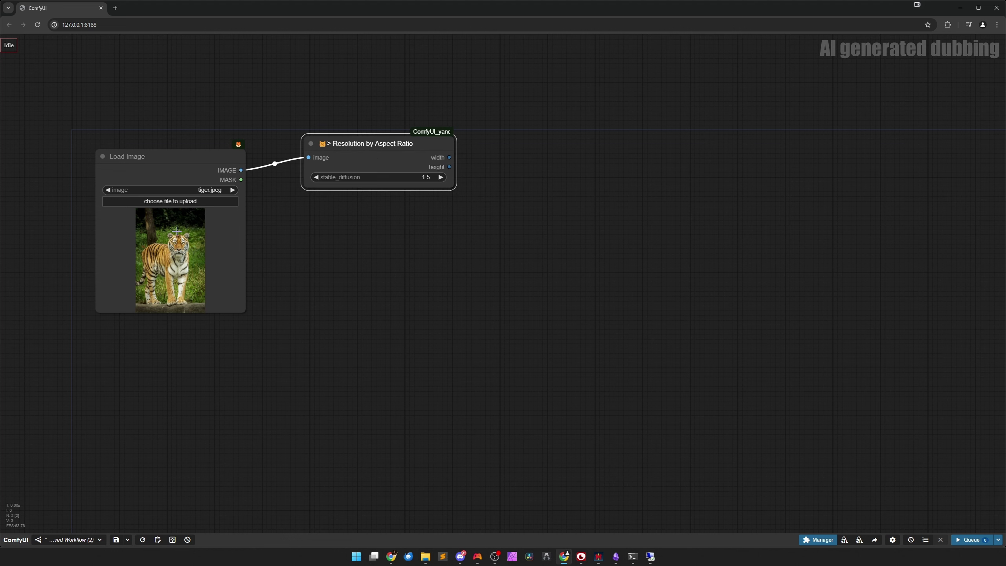
drag(394, 178, 373, 152)
click(386, 168)
click(387, 183)
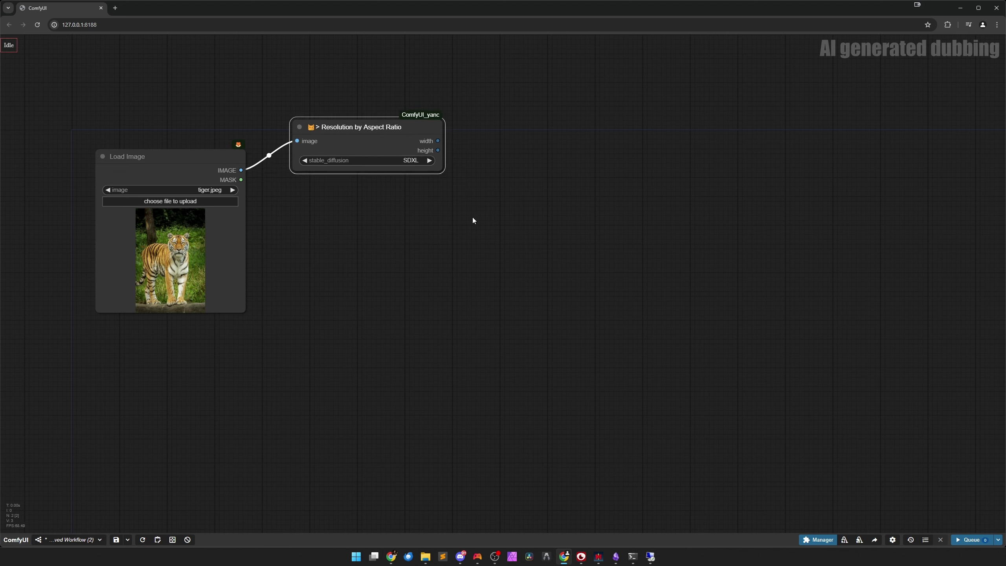
drag(471, 222, 372, 240)
drag(282, 154, 290, 153)
- Add a Scale Image to Side node and convert its scale_to widget to an input
double_click(276, 274)
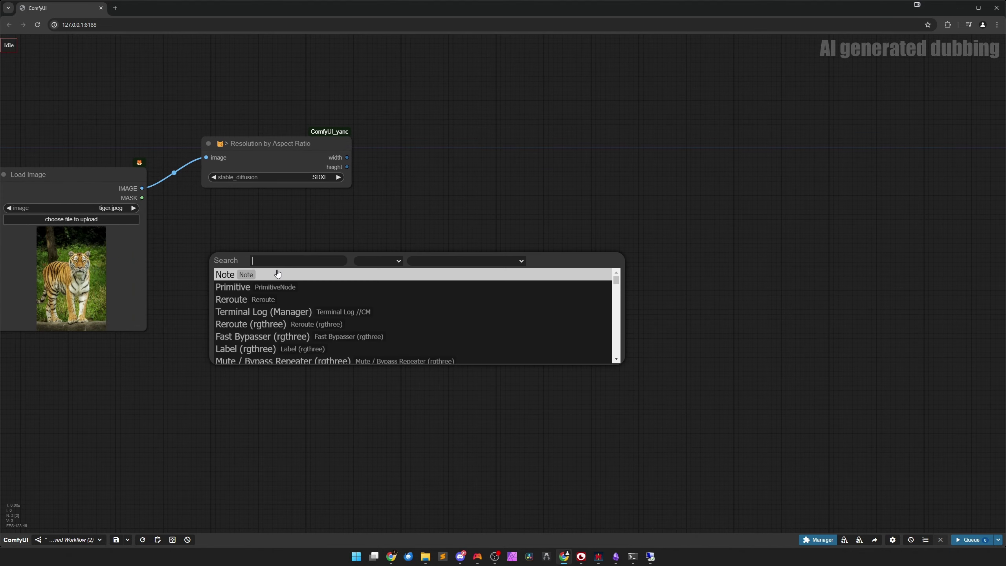
text(> scale)
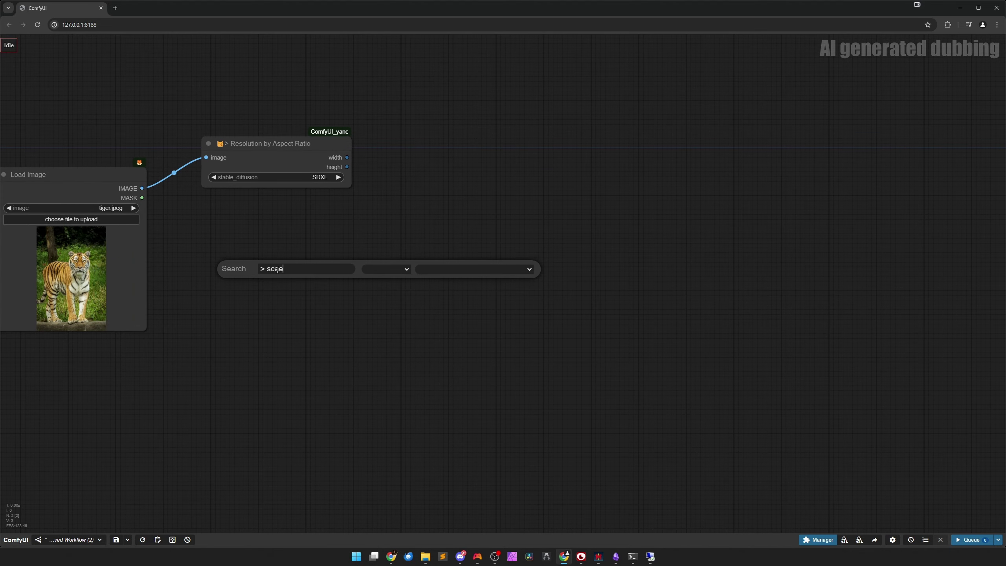
key(BackSpace)
text(le)
key(Down)
key(Return)
drag(342, 288, 411, 259)
right_click(412, 249)
mouse_move(434, 404)
click(527, 404)
drag(423, 250, 445, 224)
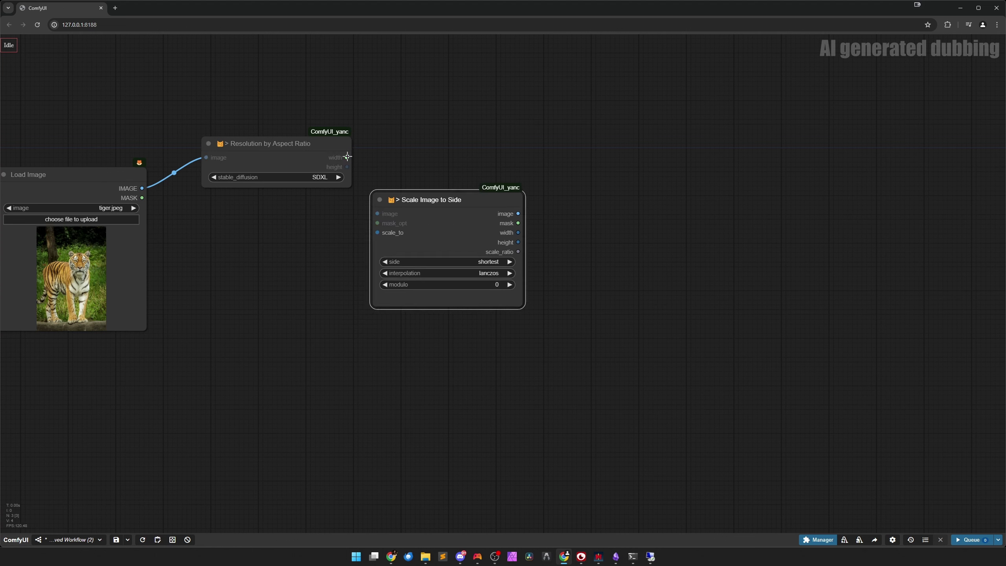
- Link Resolution's width to scale_to and the tiger image to Scale Image to Side, with side set to width
drag(347, 157, 440, 254)
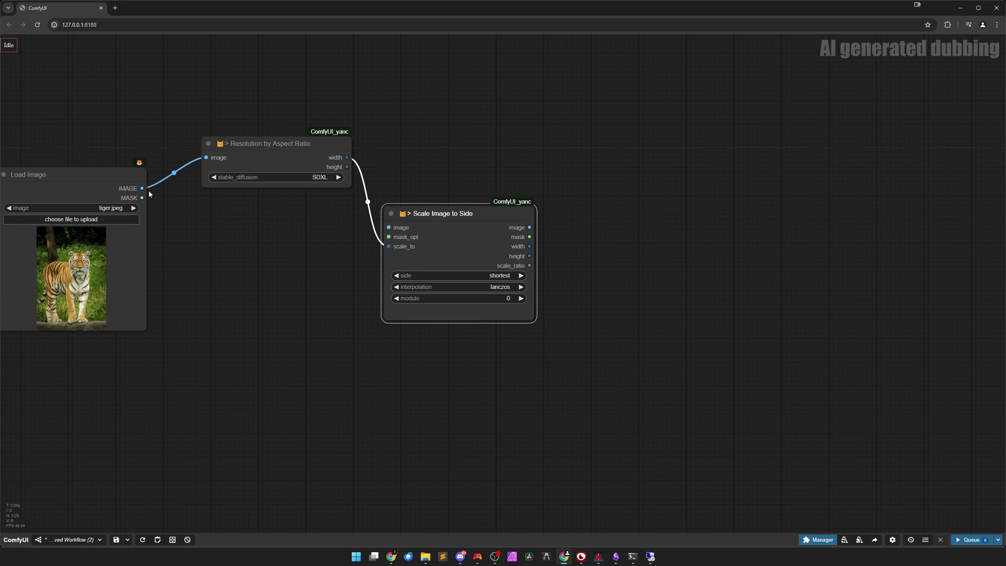
drag(143, 189, 384, 228)
drag(270, 143, 257, 117)
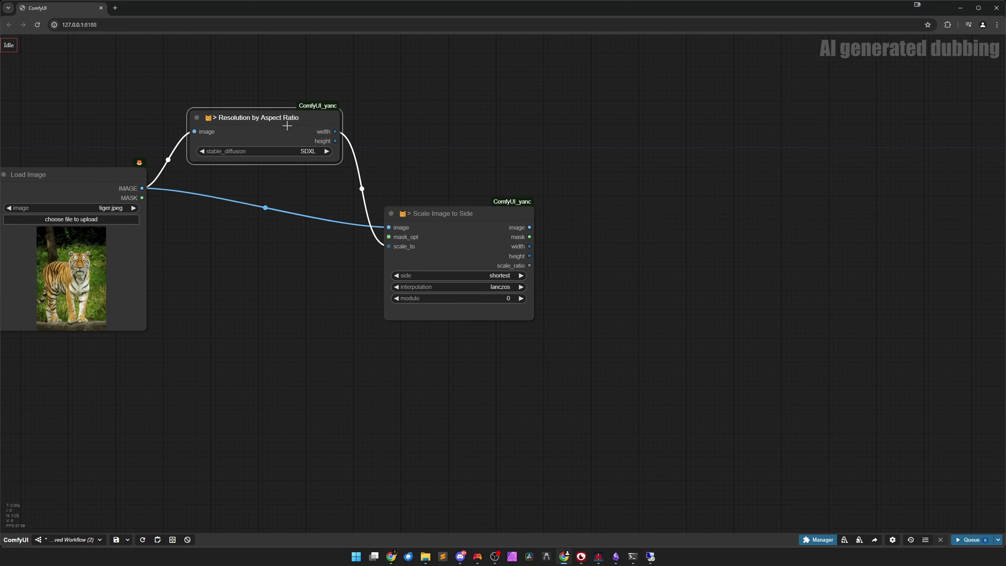
drag(447, 250, 431, 216)
click(481, 241)
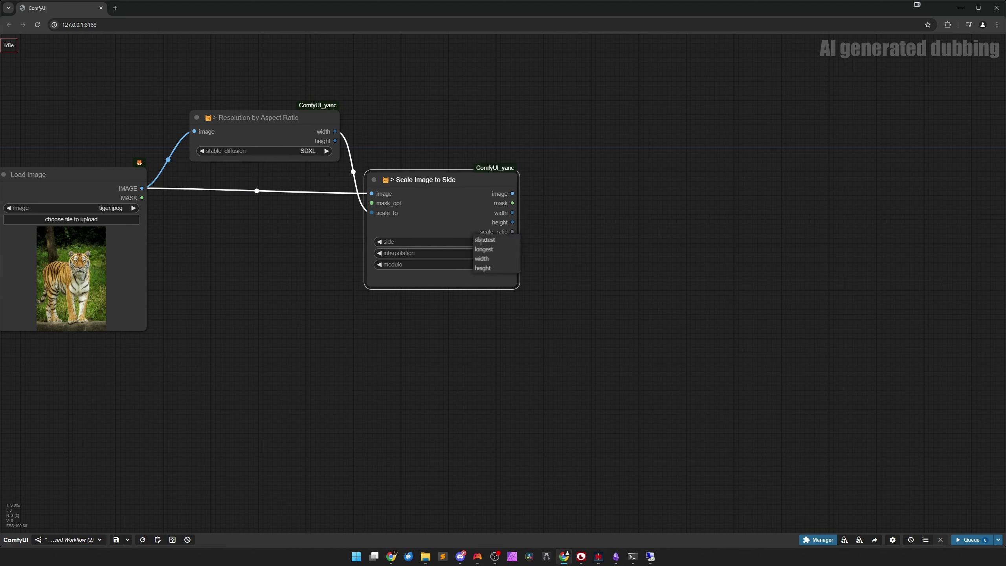
click(492, 259)
drag(453, 224, 431, 215)
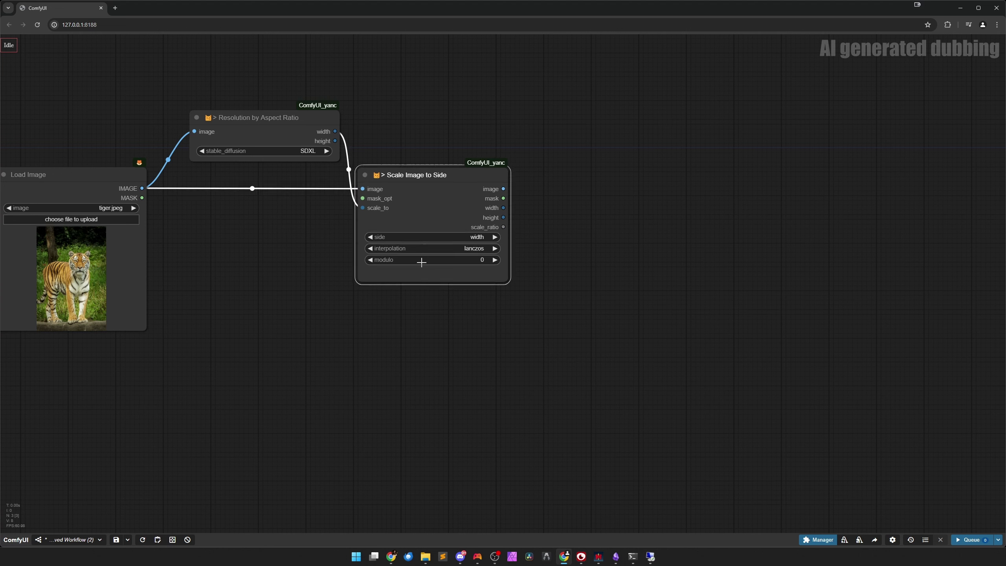
click(477, 316)
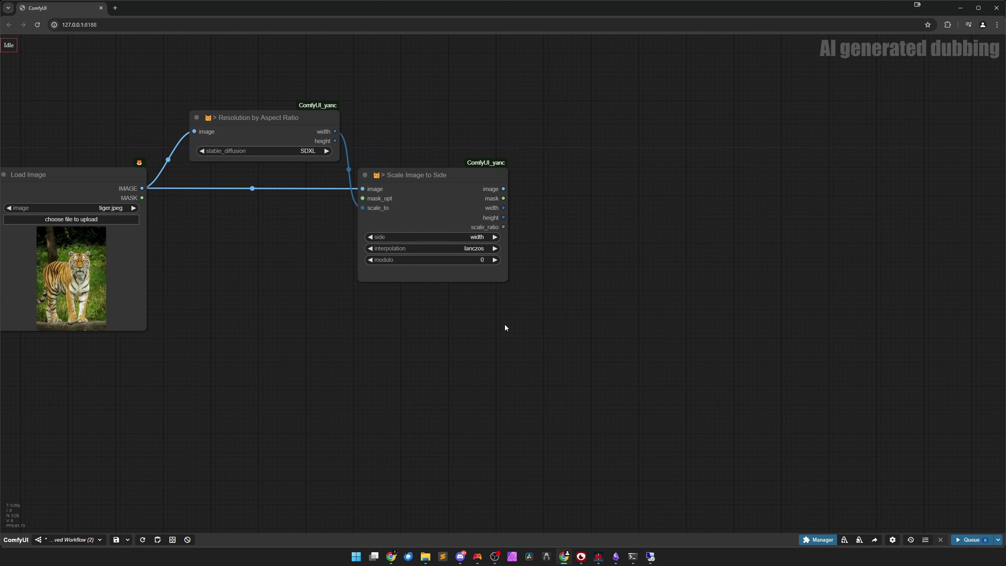
- Add a Zoe Depth Map node fed by the scaled image, with a Preview Image on its output
scroll(552, 325, down, 2)
drag(551, 325, 429, 309)
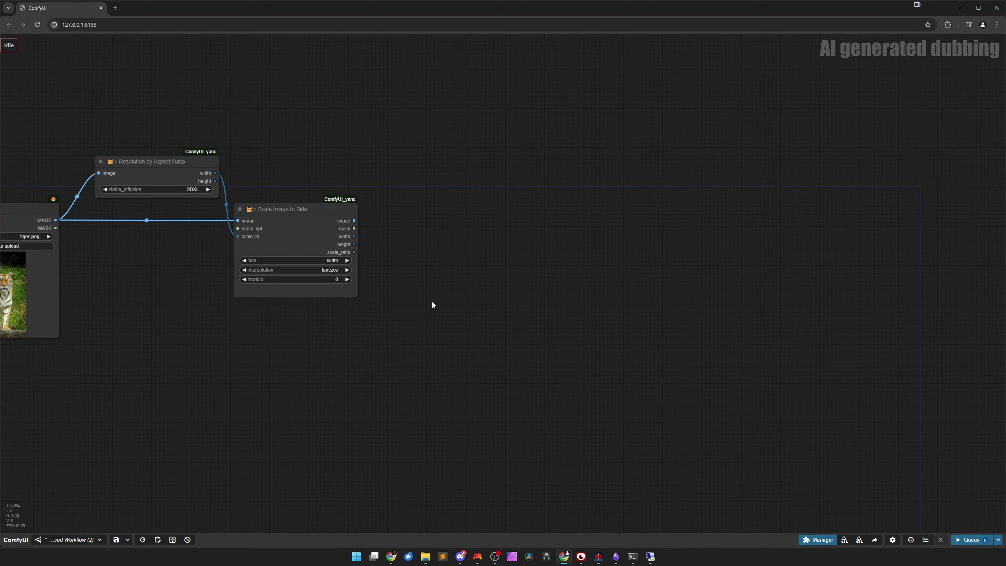
double_click(433, 304)
text(zoe)
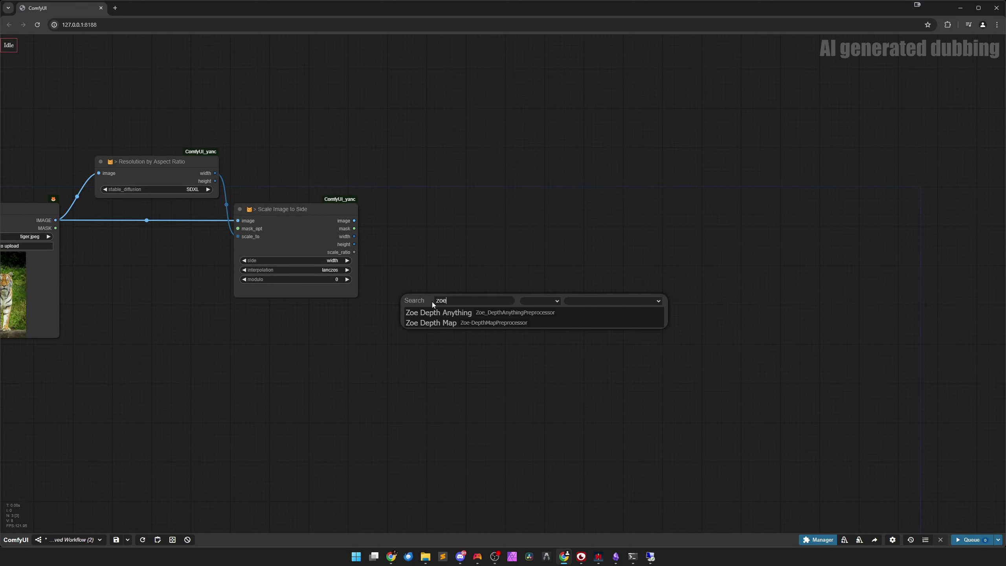
click(436, 323)
drag(469, 326, 449, 243)
scroll(382, 248, up, 1)
drag(348, 216, 443, 215)
drag(522, 216, 442, 94)
click(446, 157)
- Queue the workflow to generate the depth map preview
scroll(411, 305, down, 2)
click(412, 334)
click(970, 539)
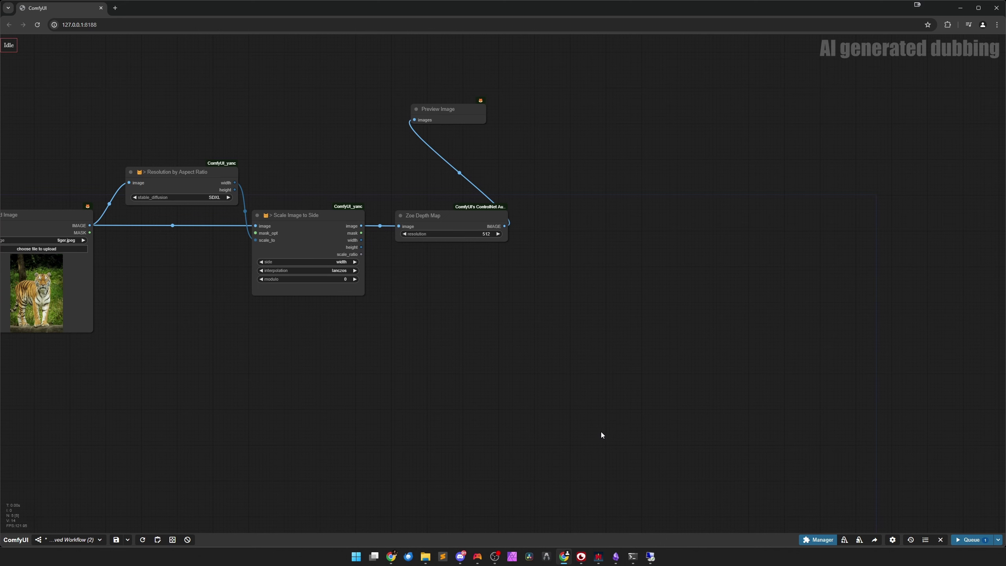
drag(599, 432, 623, 424)
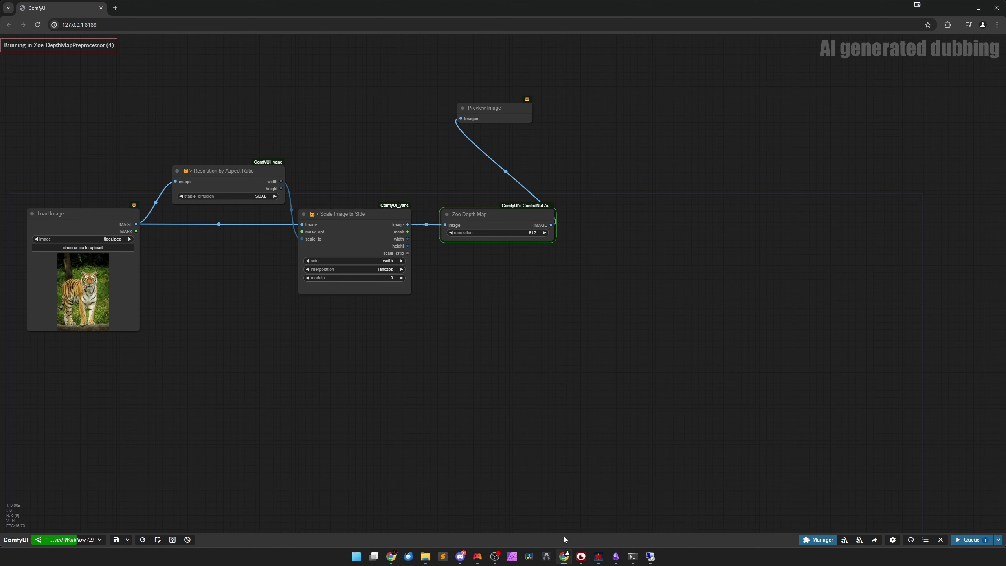
drag(522, 102, 520, 89)
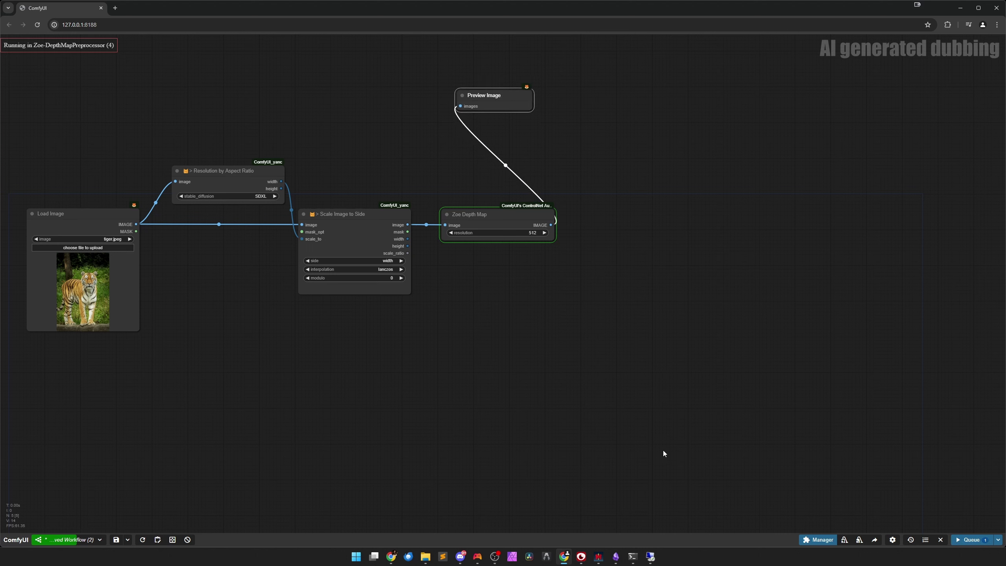
- In the settings, move the menu bar to the top
click(892, 540)
click(540, 69)
click(538, 84)
- Set the new menu position to Bottom in the settings, then close them
click(540, 69)
click(538, 77)
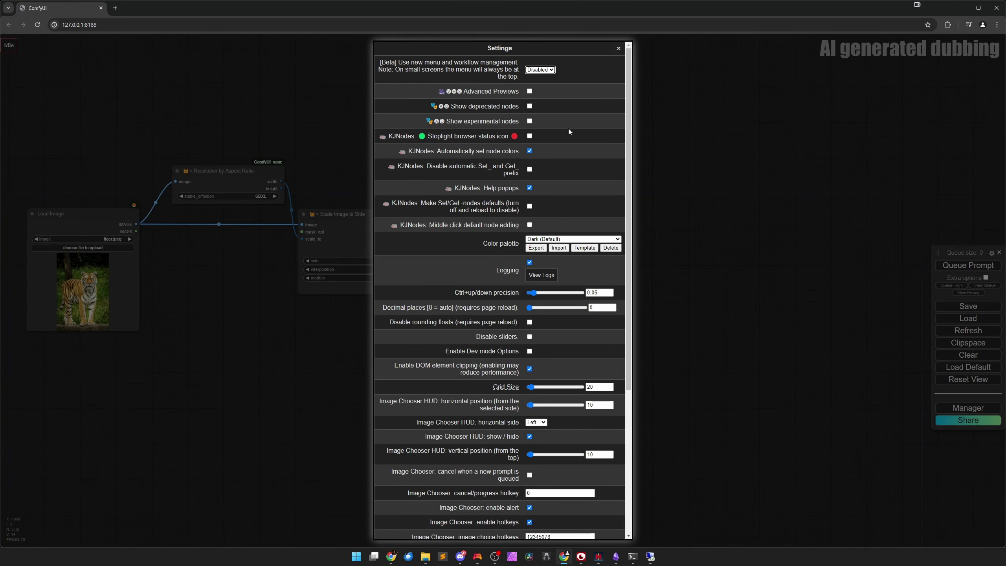
click(548, 73)
click(538, 92)
click(617, 50)
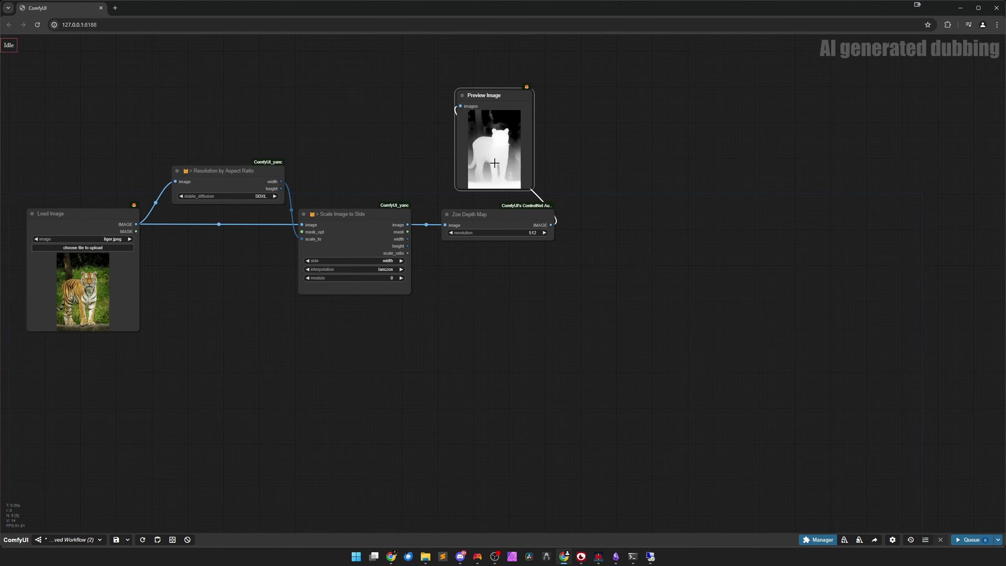
drag(494, 163, 499, 166)
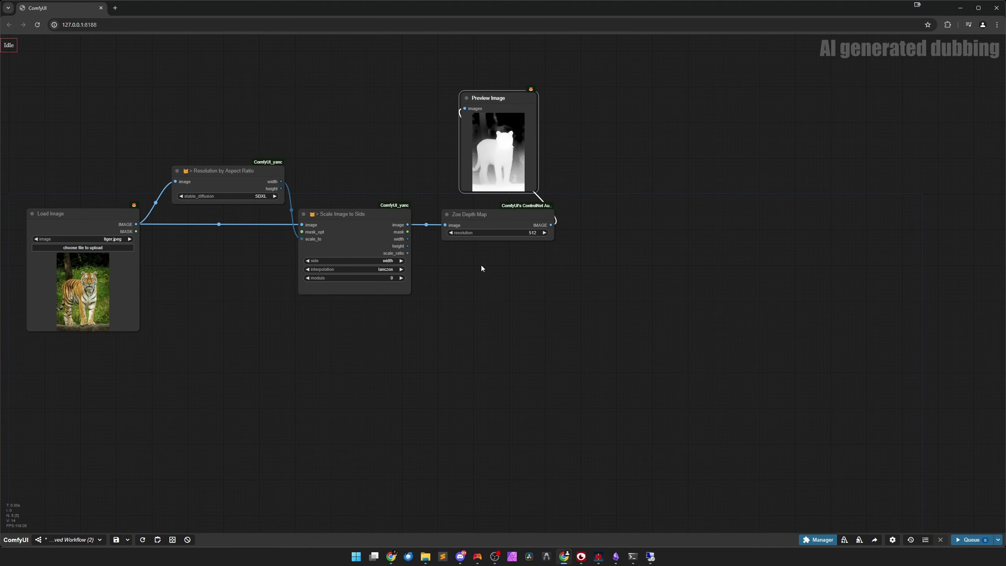
scroll(483, 270, down, 1)
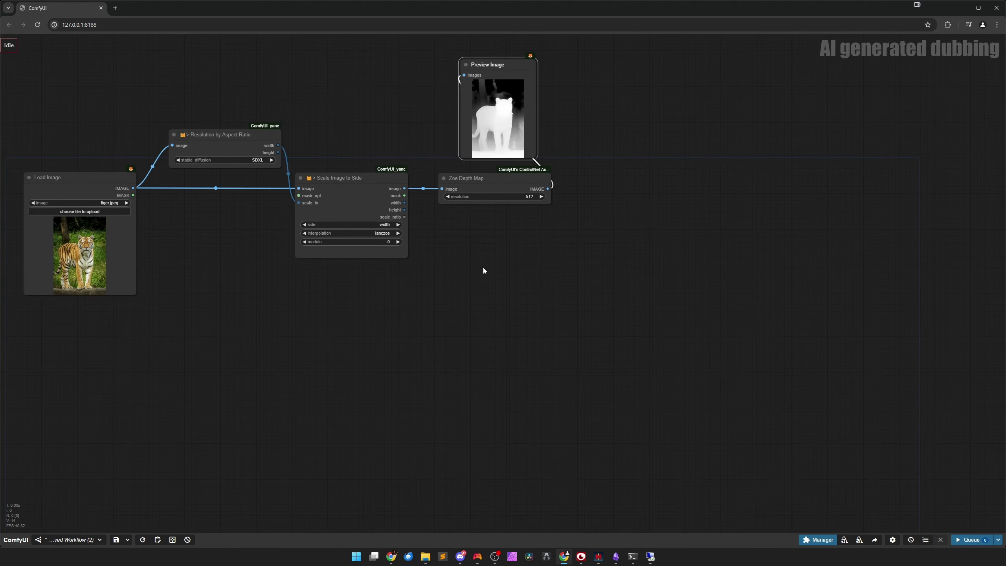
scroll(483, 273, up, 1)
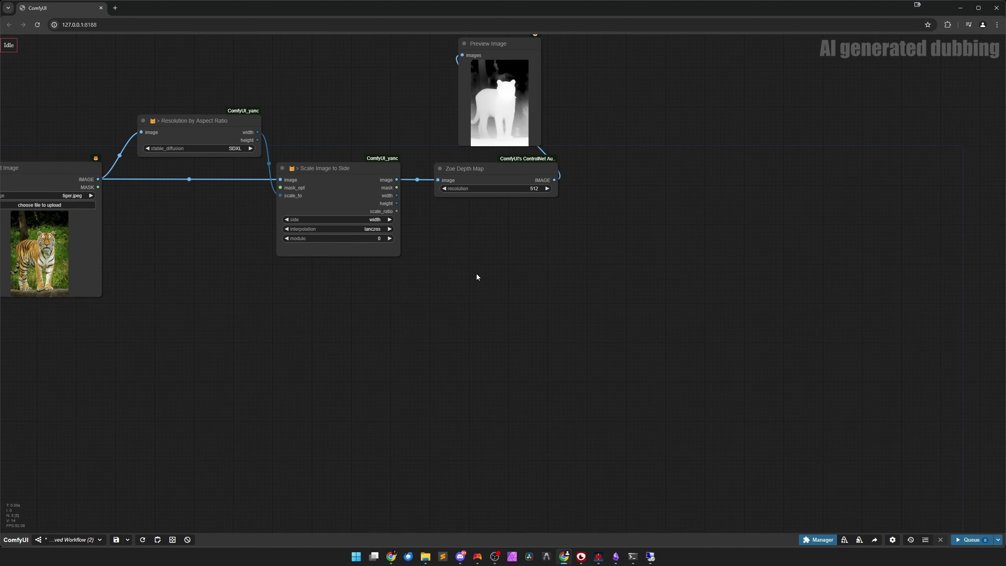
- Add an Image Remove Background node and rearrange the graph with the depth preview below Zoe Depth Map
double_click(477, 276)
text(remove)
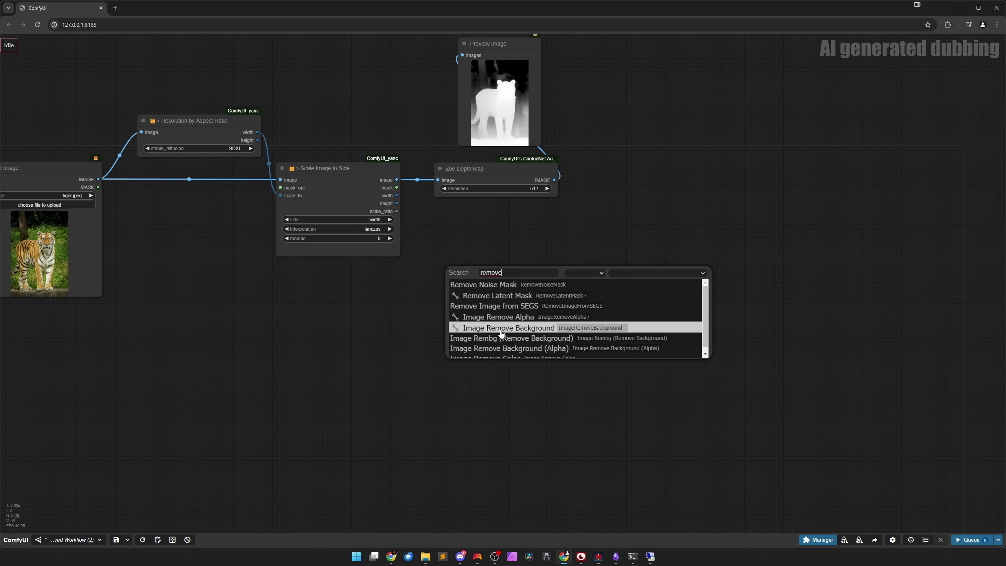
click(515, 334)
drag(522, 274, 524, 253)
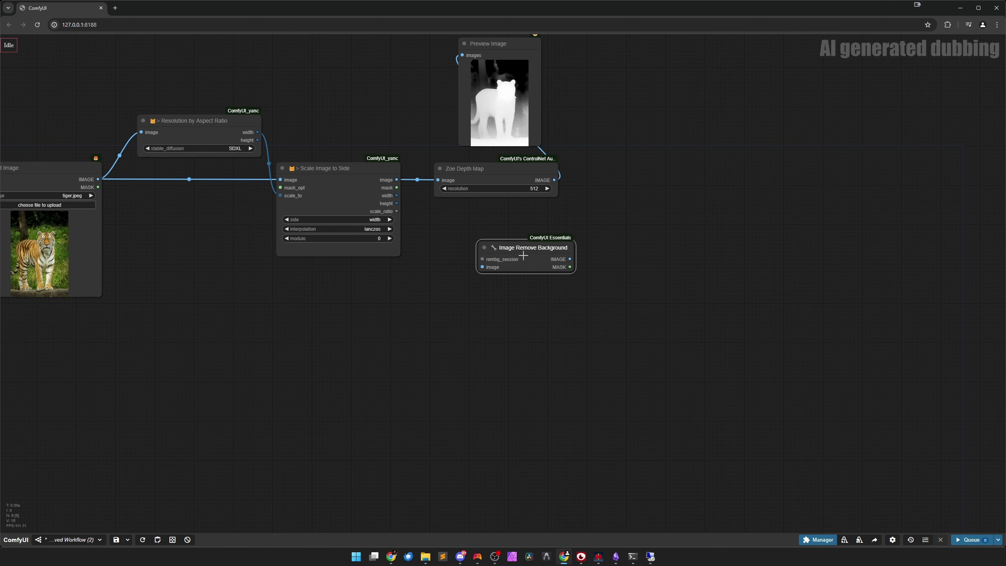
scroll(545, 225, down, 2)
drag(521, 304, 517, 346)
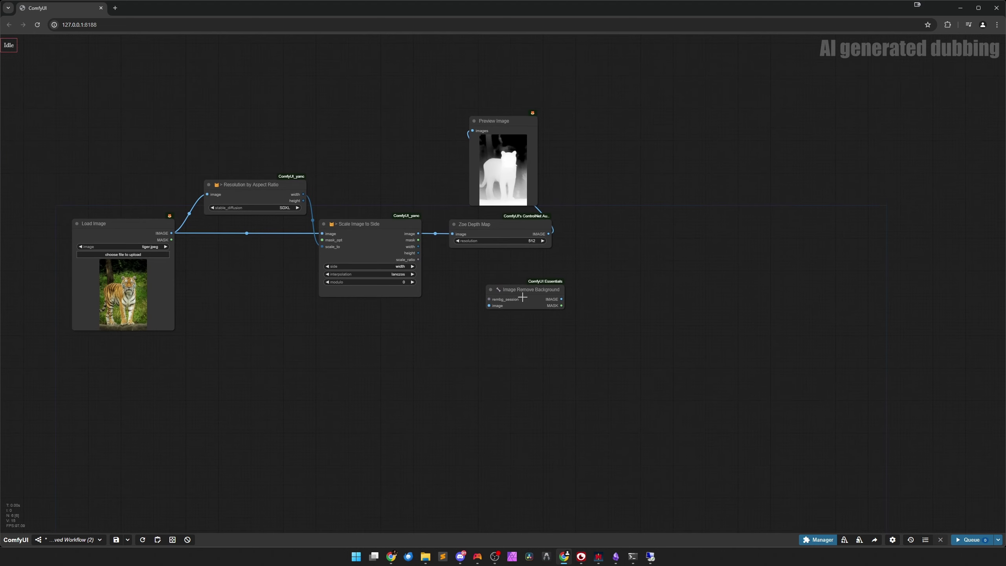
drag(515, 286, 499, 298)
drag(509, 182, 609, 318)
drag(501, 232, 495, 342)
drag(497, 298, 491, 253)
drag(483, 215, 485, 222)
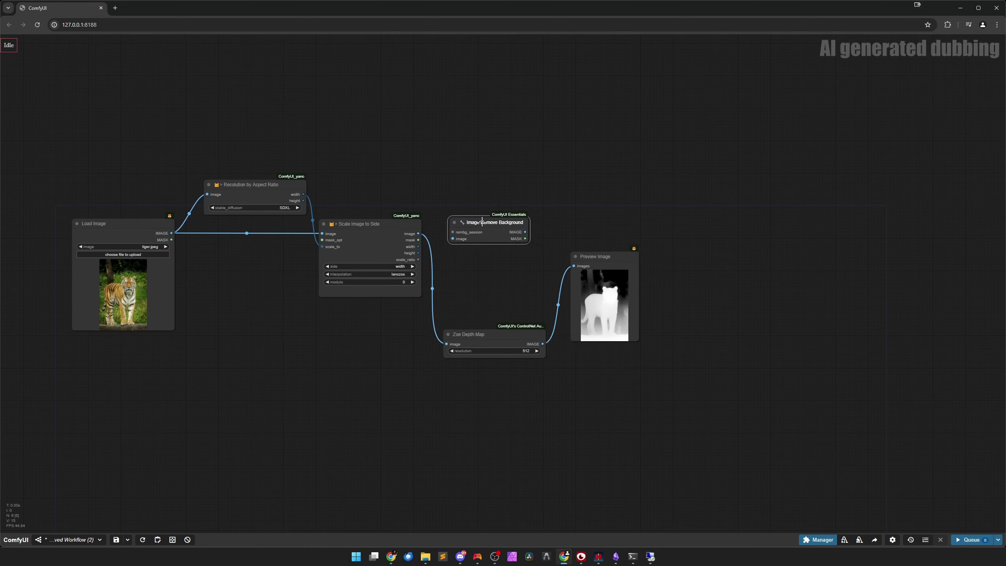
drag(490, 346, 486, 262)
drag(602, 287, 483, 338)
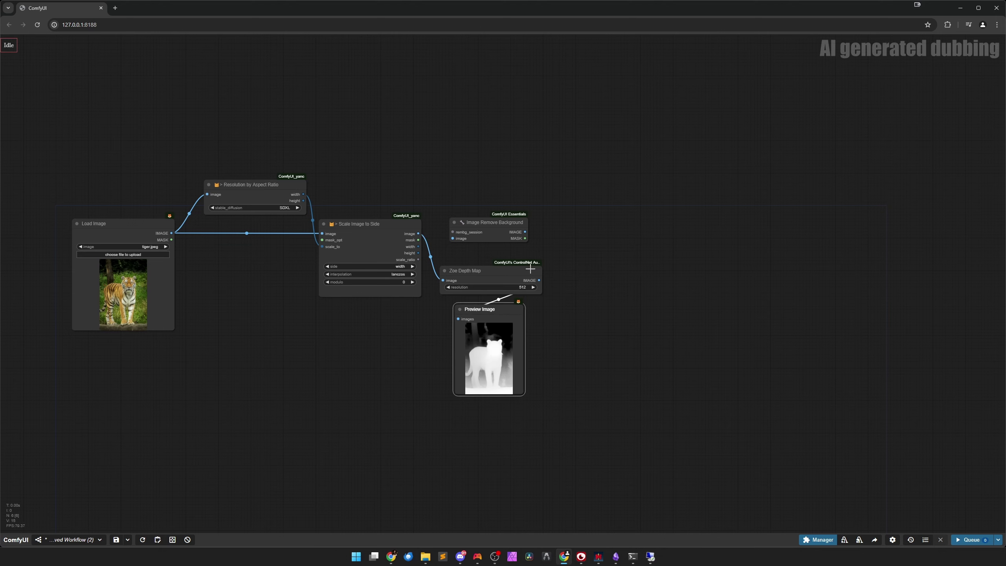
scroll(495, 264, up, 3)
- Attach a RemBG Session node to rembg_session and feed in the scaled image
click(481, 227)
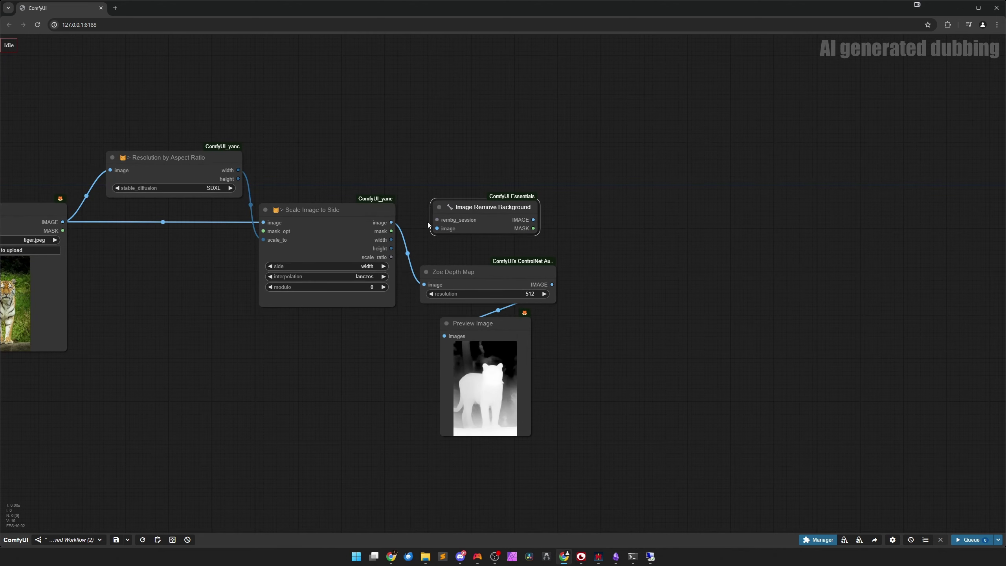
drag(437, 220, 375, 175)
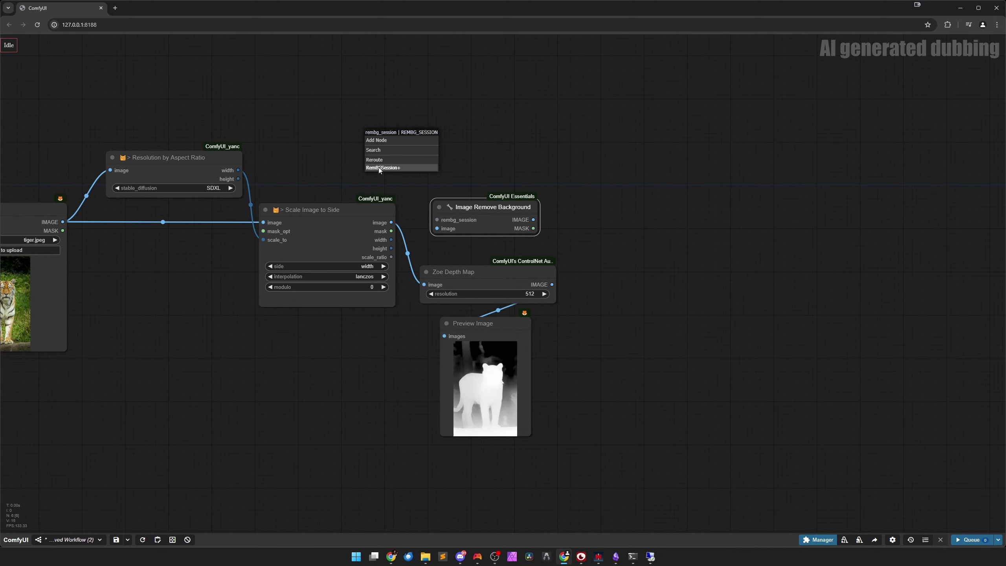
click(376, 169)
drag(443, 144, 332, 143)
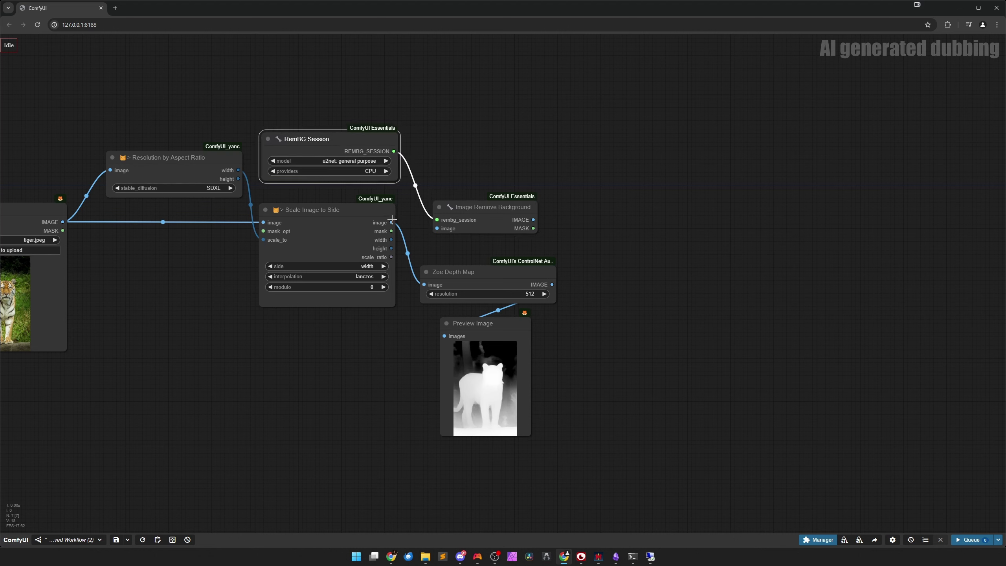
drag(391, 223, 482, 217)
- Add a Preview Image for the cut-out tiger and run the workflow with Ctrl+Enter
click(536, 240)
drag(582, 237, 522, 241)
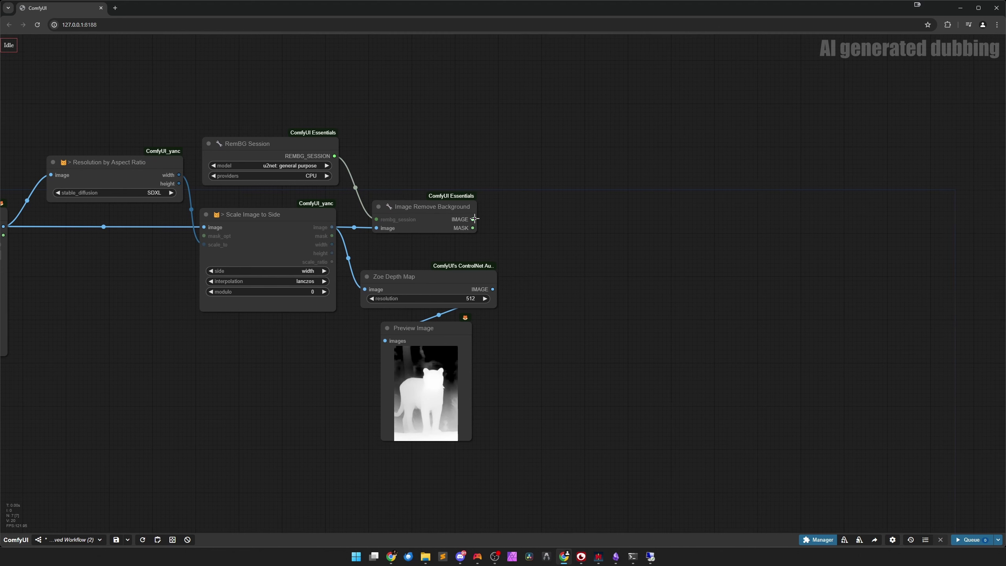
drag(472, 219, 429, 84)
click(438, 145)
key(ctrl+Return)
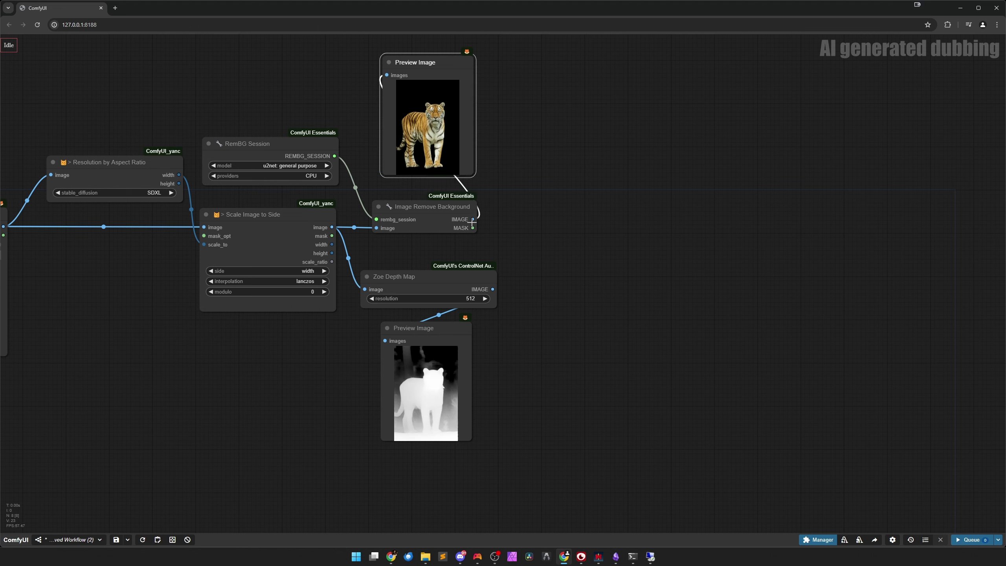
- Add a Mask Preview node linked to Image Remove Background's MASK output
drag(474, 231, 549, 146)
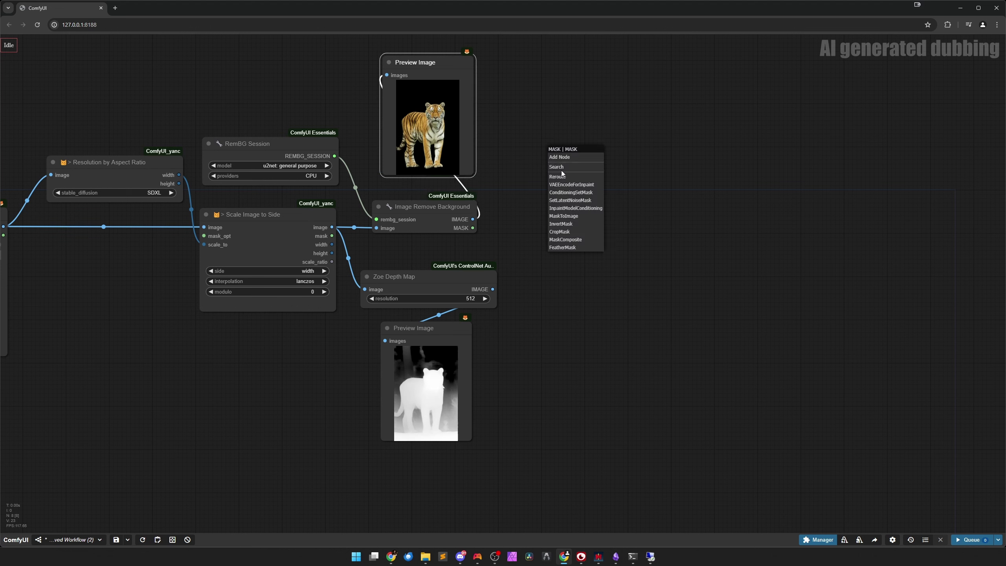
click(561, 167)
text(preivew)
key(BackSpace)
key(BackSpace)
key(BackSpace)
key(BackSpace)
text(voew)
key(BackSpace)
key(BackSpace)
key(BackSpace)
text(ie)
key(Return)
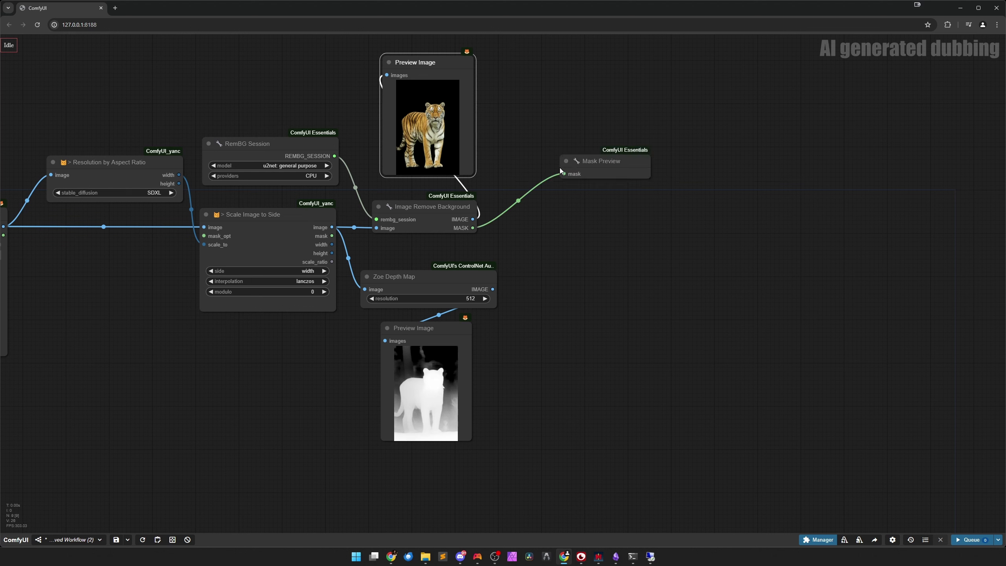
- Delete the cut-out preview, run the workflow to check the mask, then delete Mask Preview
click(440, 73)
key(Delete)
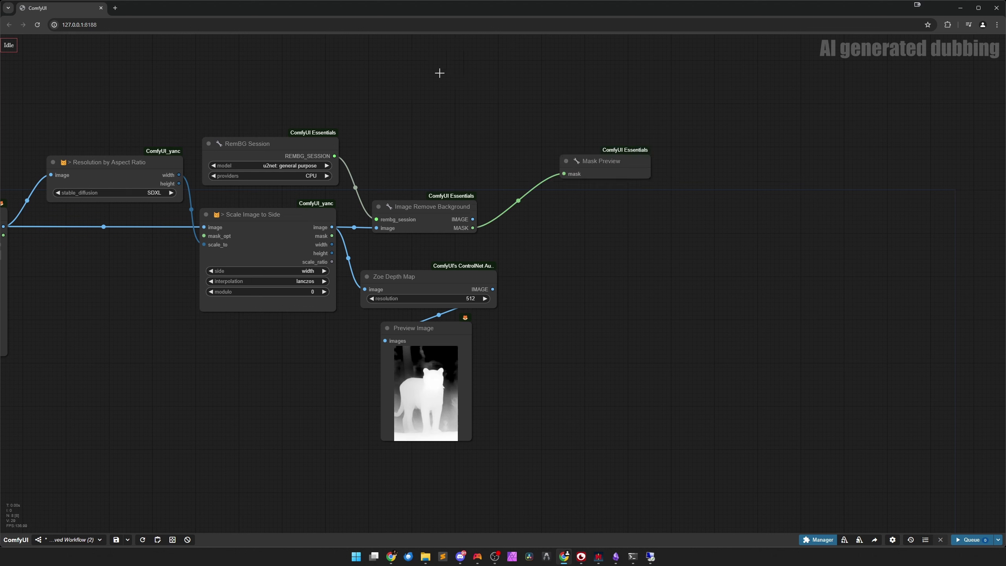
key(ctrl+Return)
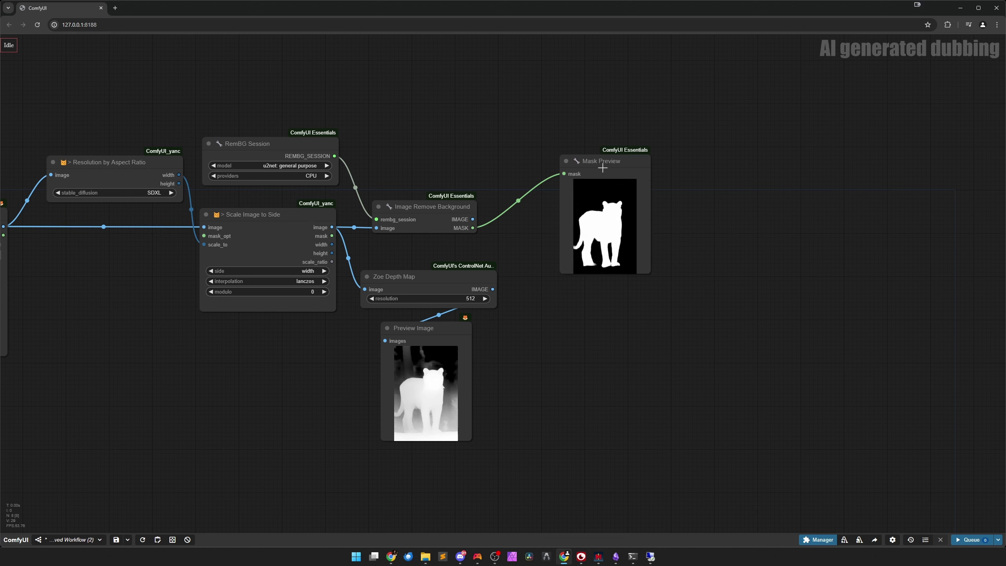
drag(603, 168, 596, 156)
key(Delete)
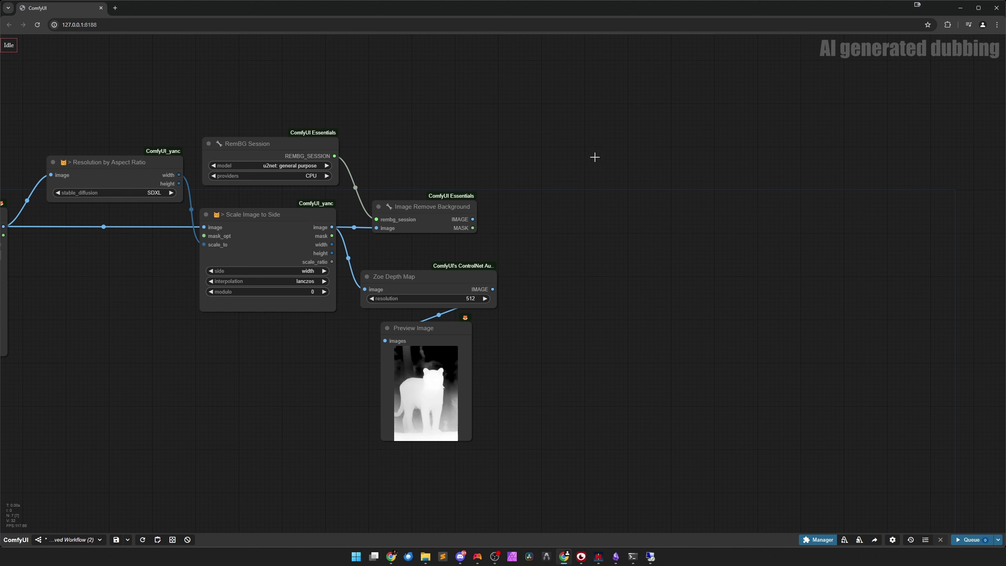
drag(423, 217, 441, 216)
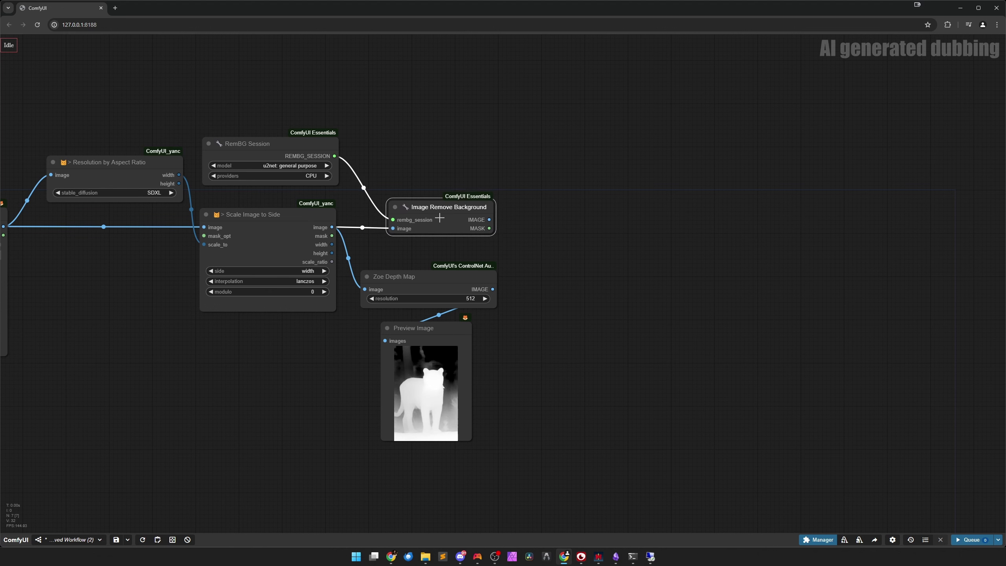
drag(439, 218, 440, 217)
scroll(522, 368, down, 3)
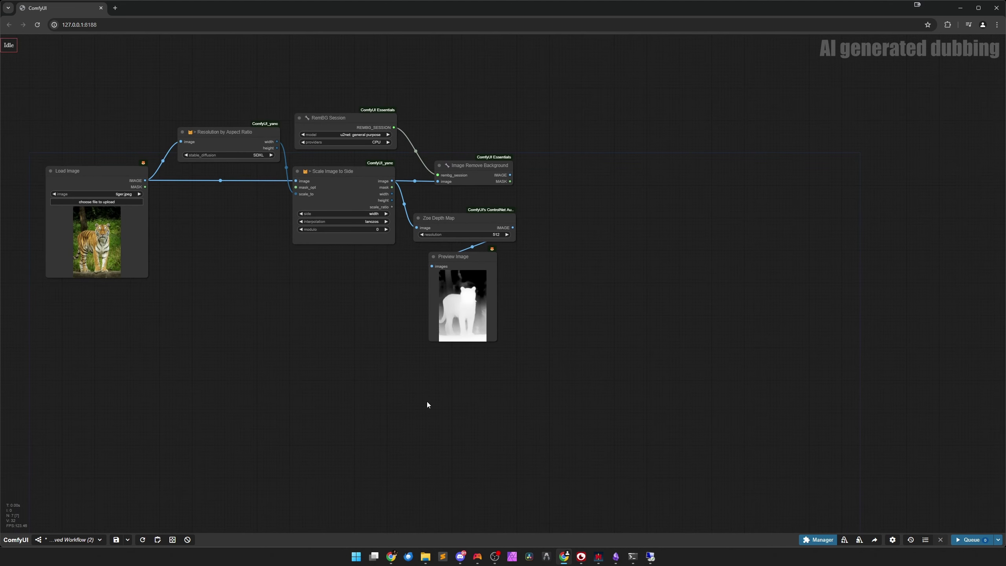
- Add a Load Checkpoint node set to SDXL\ProteusV0.3.safetensors and place it below Load Image
drag(428, 400, 440, 305)
double_click(297, 289)
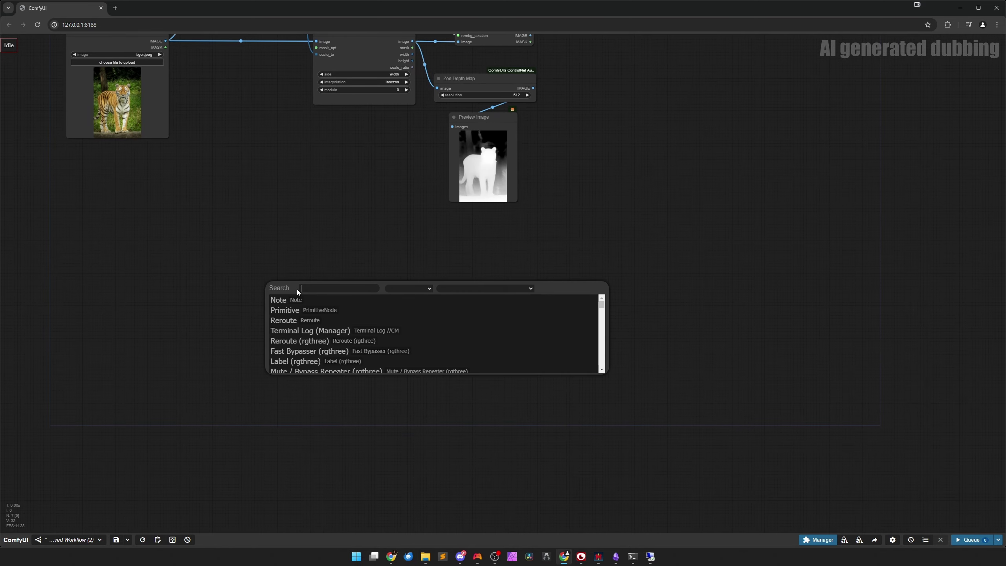
text(load checkpoint)
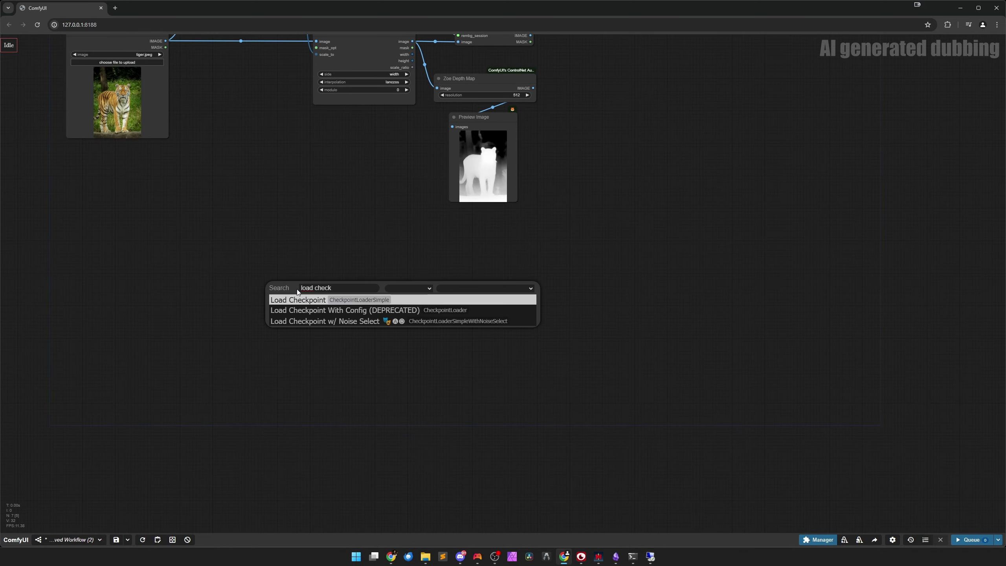
key(Return)
click(357, 314)
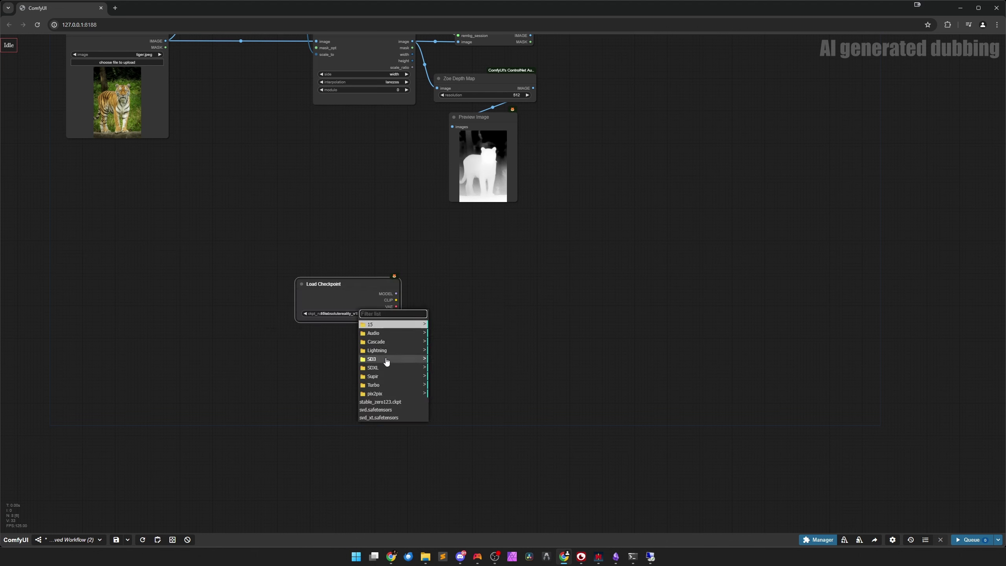
click(383, 367)
click(456, 373)
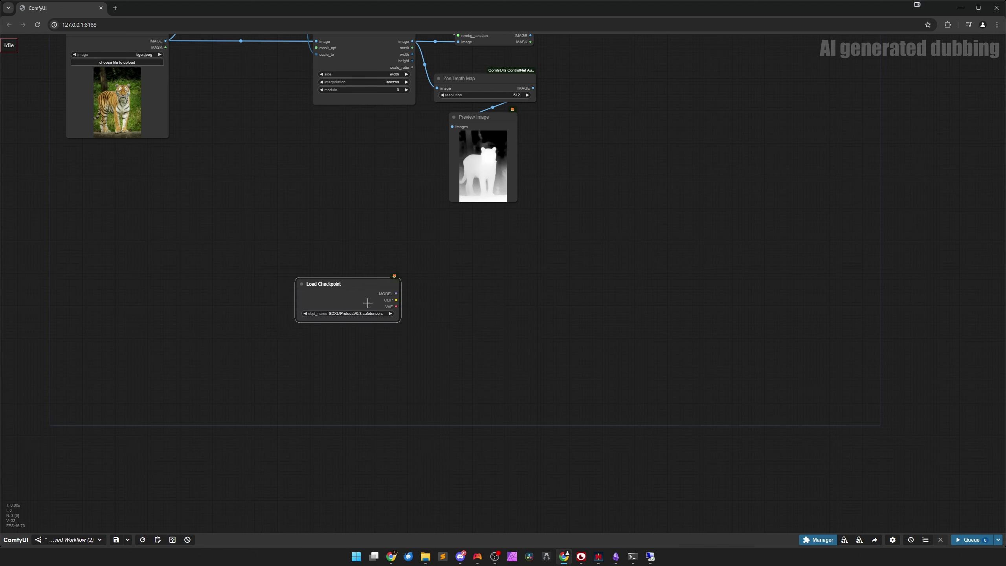
drag(353, 287, 125, 281)
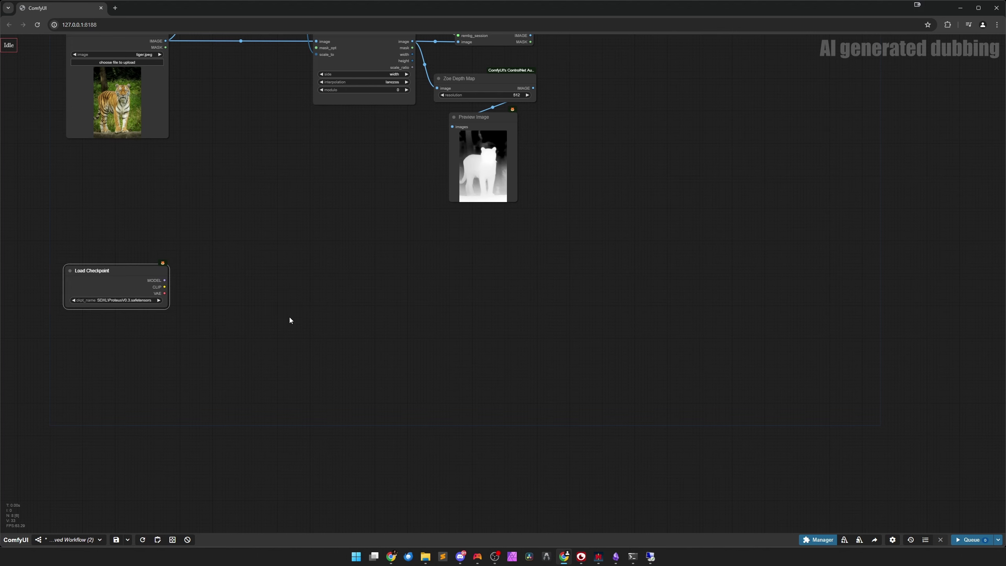
drag(289, 320, 322, 303)
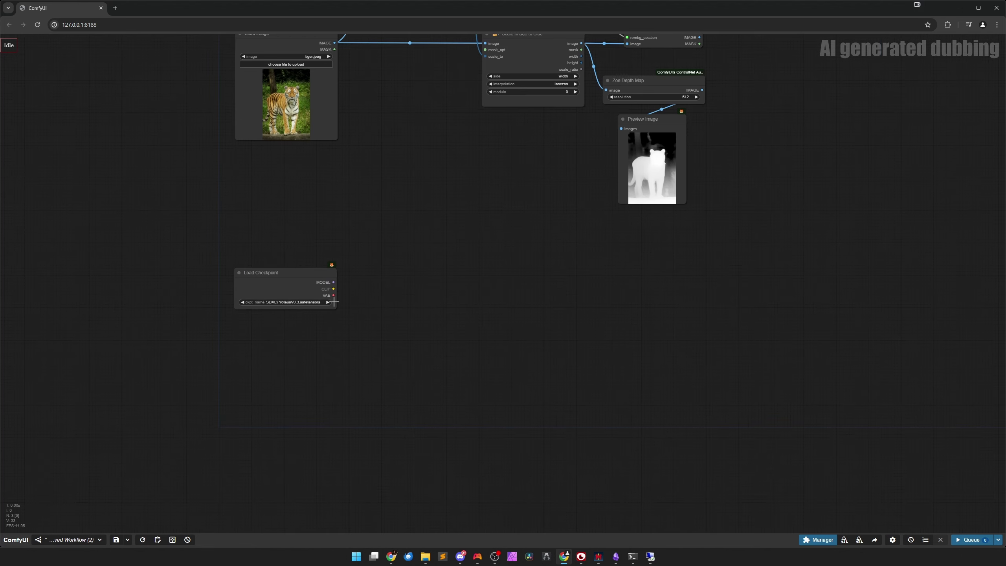
scroll(351, 296, up, 3)
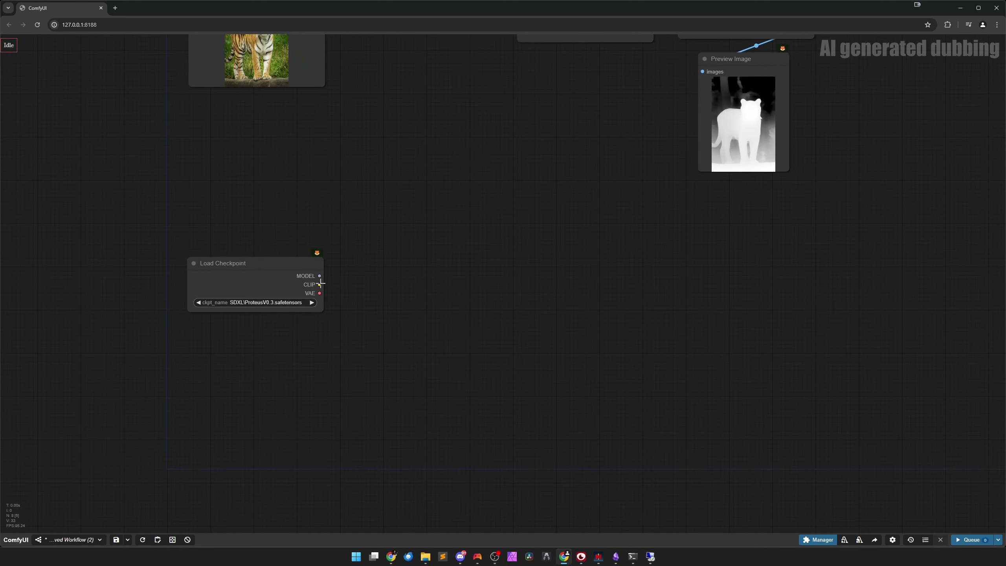
- Add two CLIP Text Encode nodes wired to Load Checkpoint's CLIP output
drag(321, 283, 404, 219)
click(420, 248)
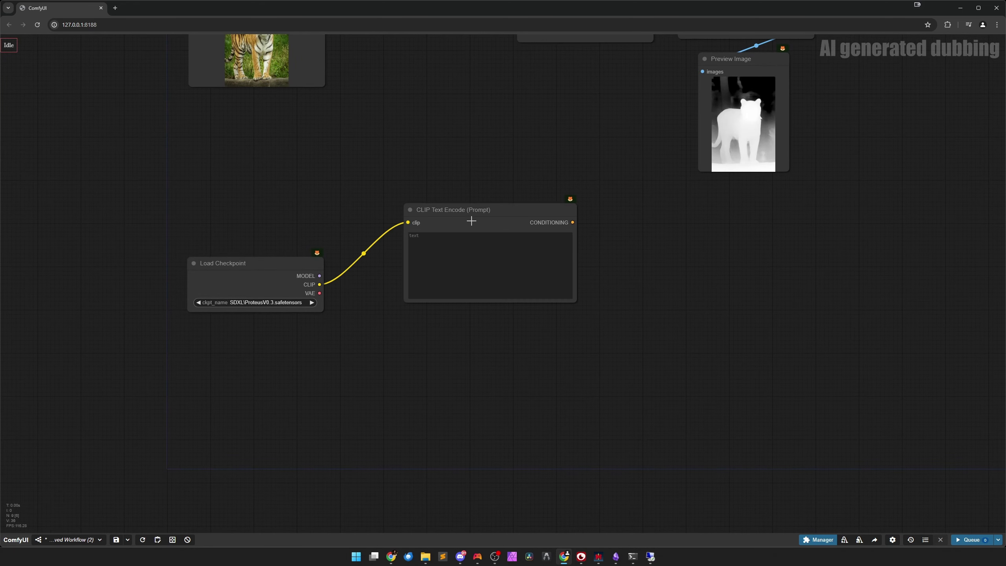
drag(476, 219, 483, 174)
drag(324, 283, 411, 296)
click(427, 334)
click(511, 284)
- Write the positive prompt 'a tiger made of' plus 'high detail, … sharp focus, 4k', and the negative 'text, watermark, blurry'
click(488, 247)
text(a tiger made of)
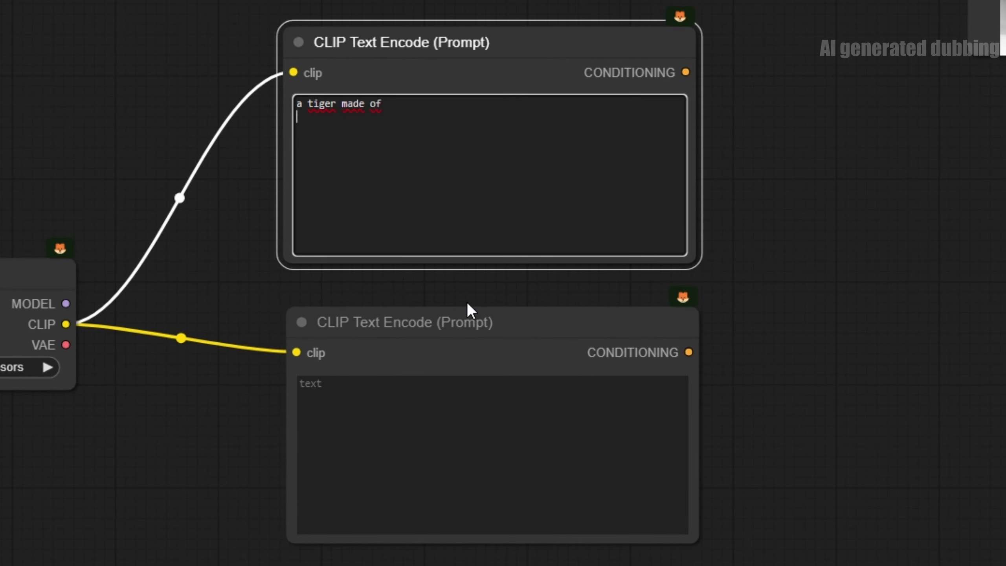
key(Return)
key(Return)
text(high detail, intraice,)
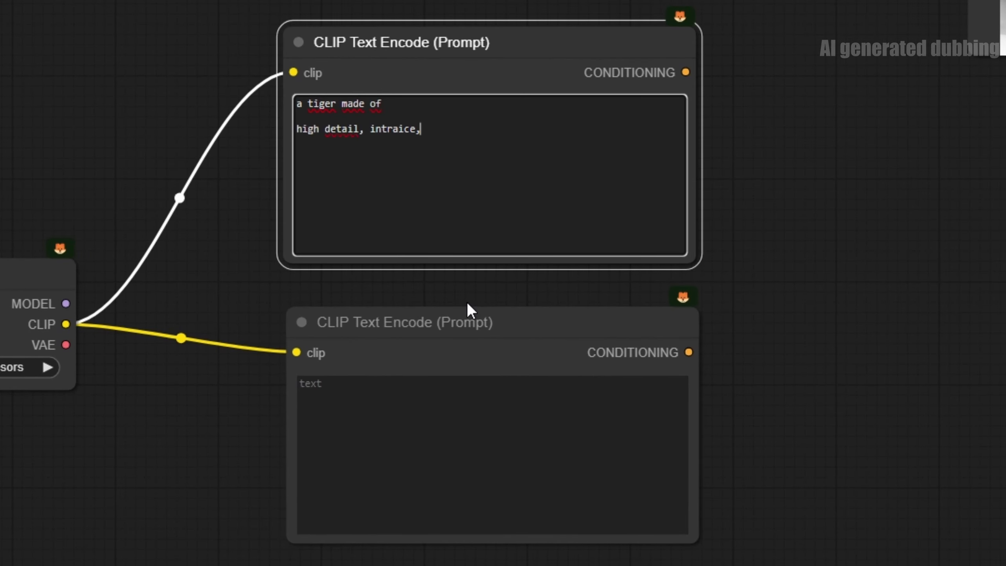
text(icate, sharp focus, 4k)
click(469, 438)
text(text, watermark, blurry)
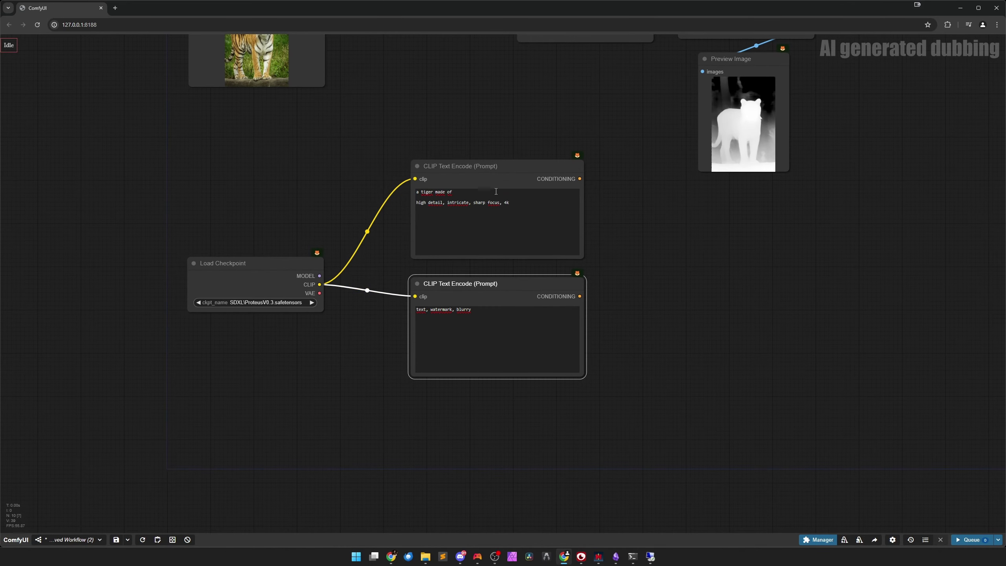
- Move Load Checkpoint and both prompt nodes together below the depth-map nodes
click(492, 176)
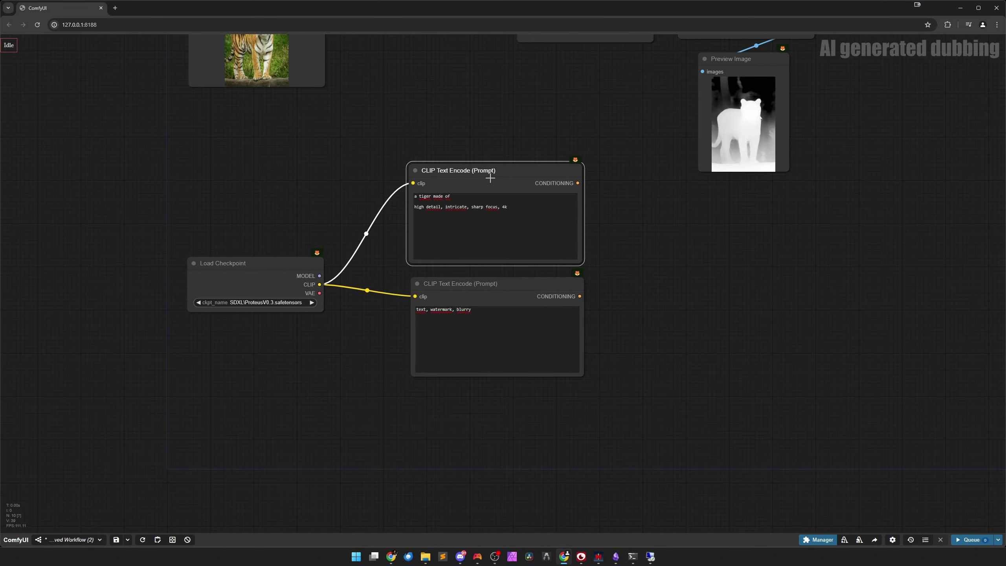
drag(675, 300, 533, 328)
scroll(533, 327, down, 3)
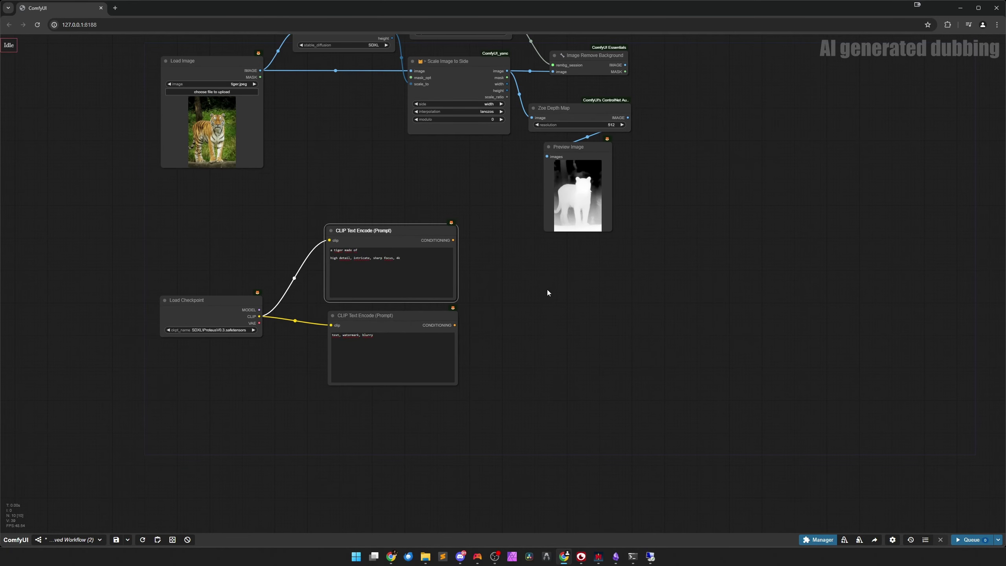
drag(187, 247, 460, 388)
drag(400, 237, 397, 264)
click(521, 352)
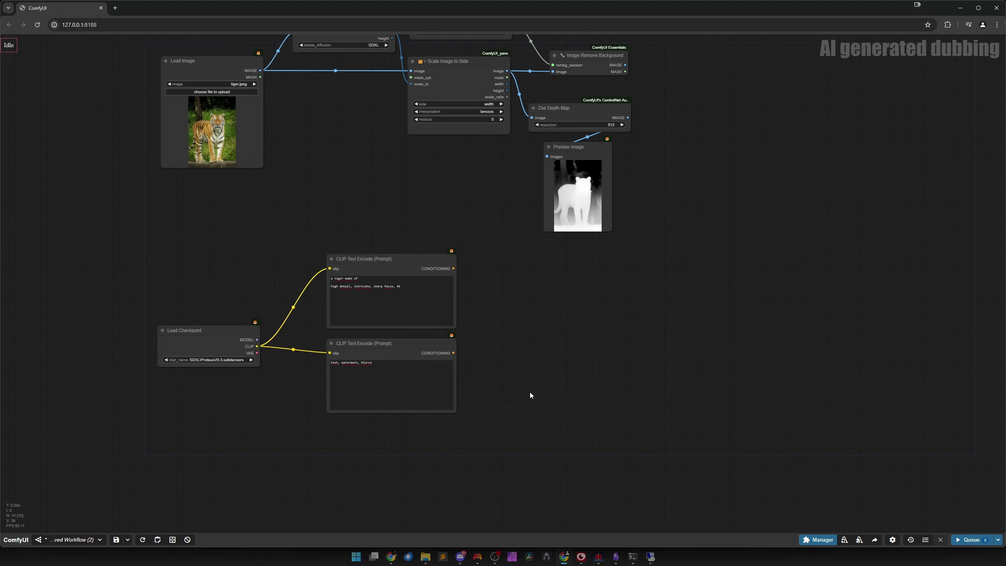
scroll(549, 403, up, 2)
scroll(549, 402, right, 1)
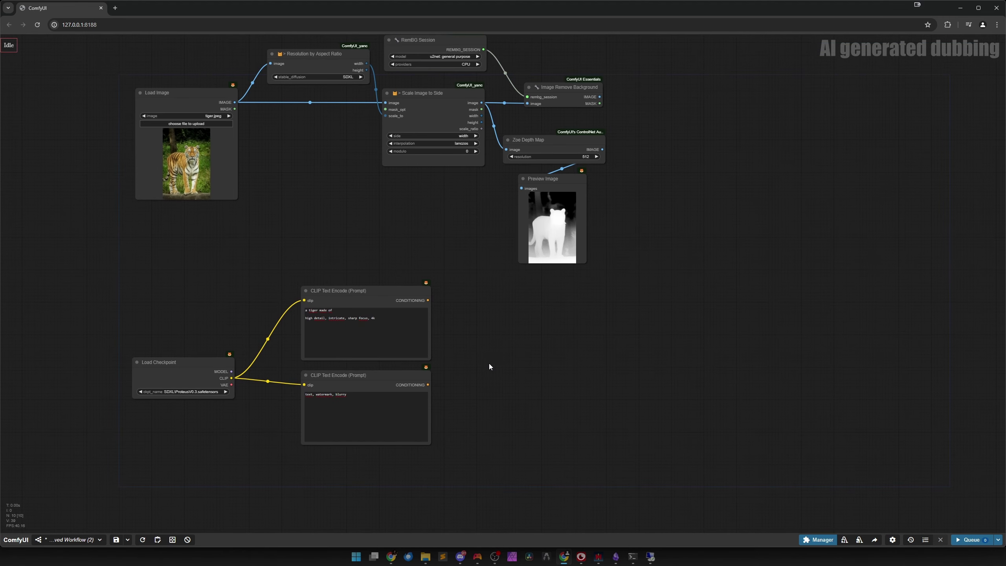
scroll(536, 365, down, 1)
scroll(536, 365, right, 1)
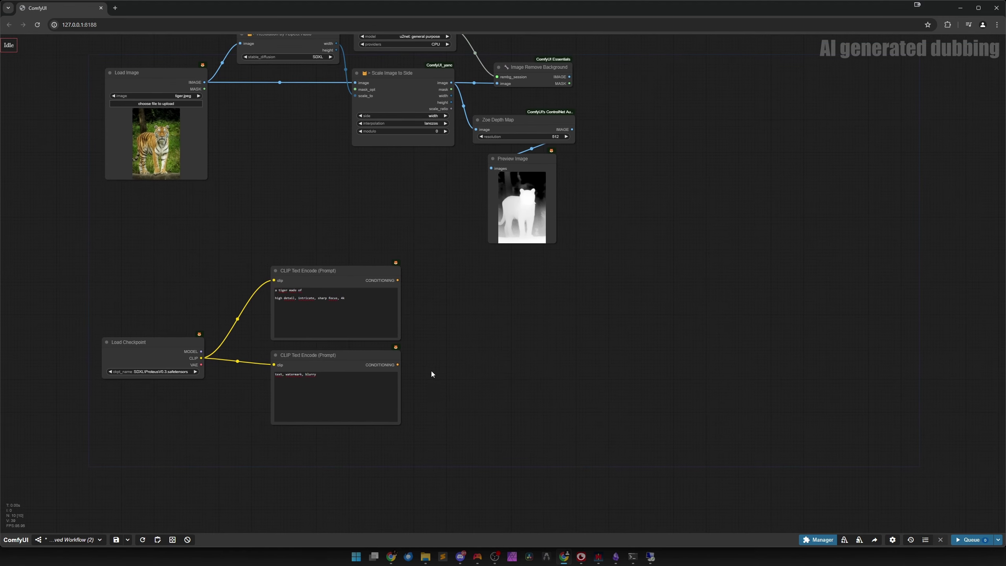
scroll(515, 383, down, 1)
scroll(515, 383, right, 1)
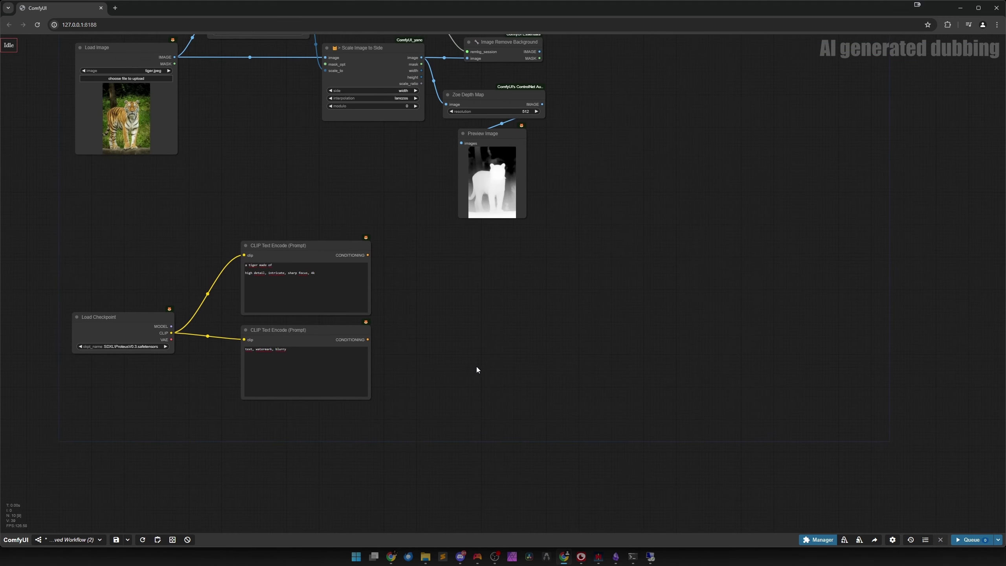
drag(474, 370, 448, 349)
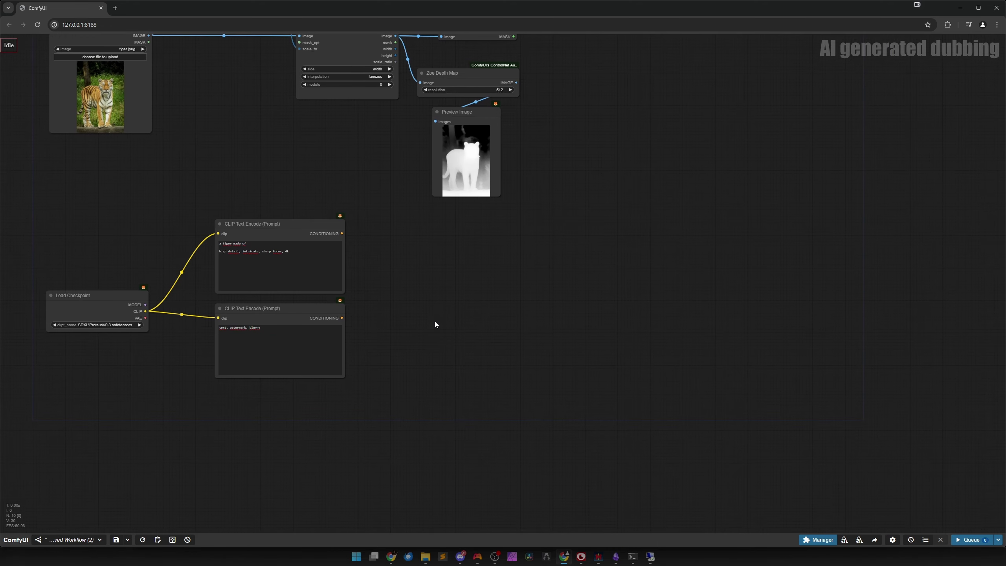
- Add a KSampler node by searching 'ksampler' on the canvas
double_click(441, 312)
text(ksampler)
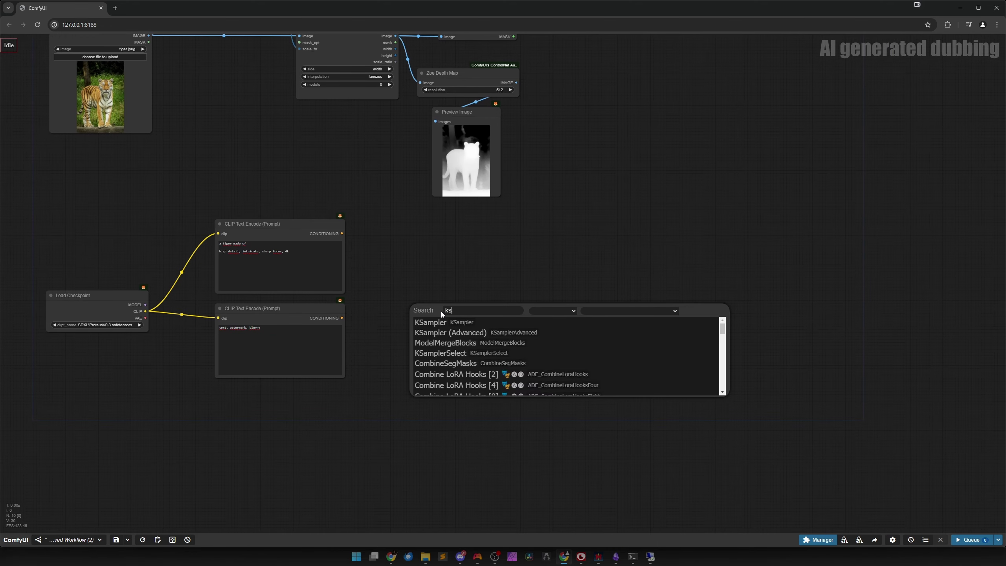
key(Return)
scroll(568, 350, up, 5)
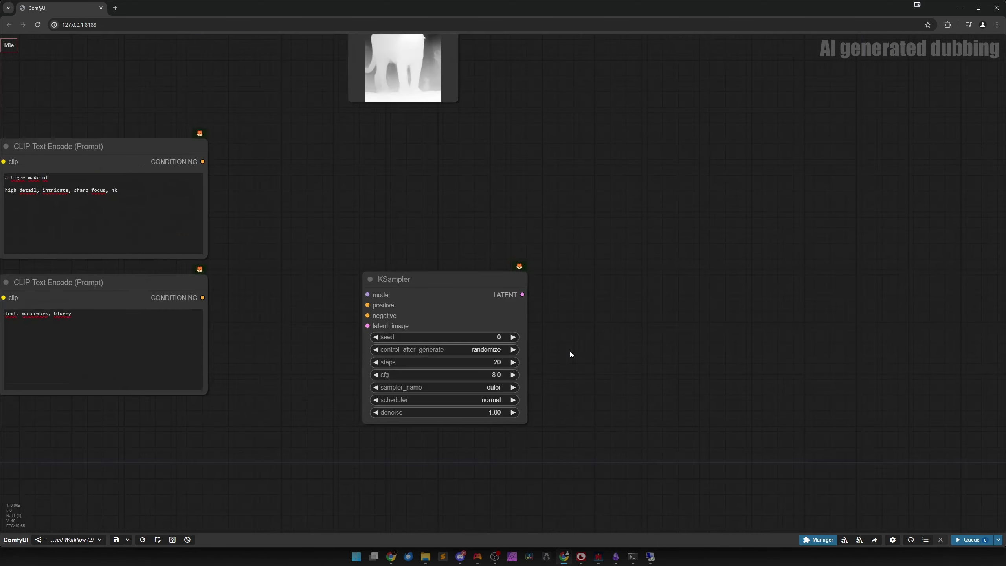
drag(453, 240, 487, 181)
- Set the KSampler seed to 5 with fixed control and 30 steps
click(490, 248)
text(5)
key(Return)
click(491, 260)
click(500, 250)
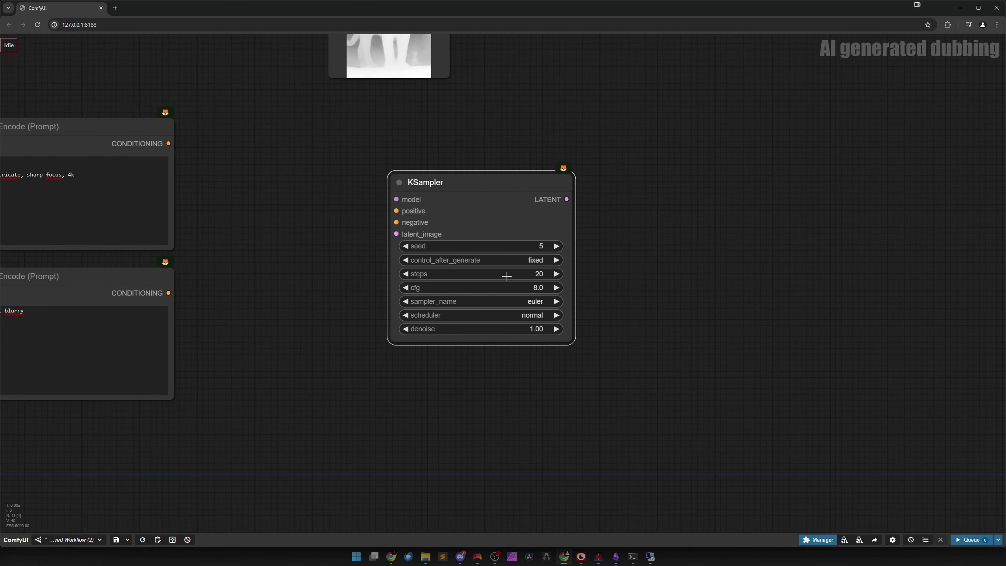
click(507, 276)
text(30)
key(Return)
- Set cfg to 6, sampler to dpmpp_2m and scheduler to karras
click(508, 288)
text(6)
key(Return)
click(507, 301)
click(510, 421)
click(526, 315)
click(535, 314)
- Connect the checkpoint's MODEL output to the KSampler model input
drag(512, 204, 533, 192)
scroll(401, 343, down, 2)
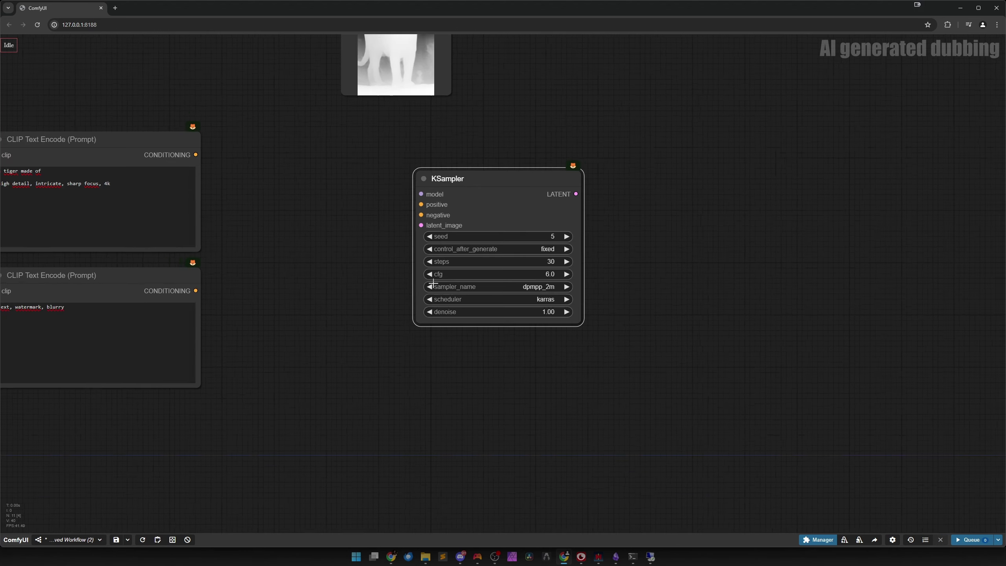
scroll(401, 343, down, 1)
drag(616, 274, 637, 263)
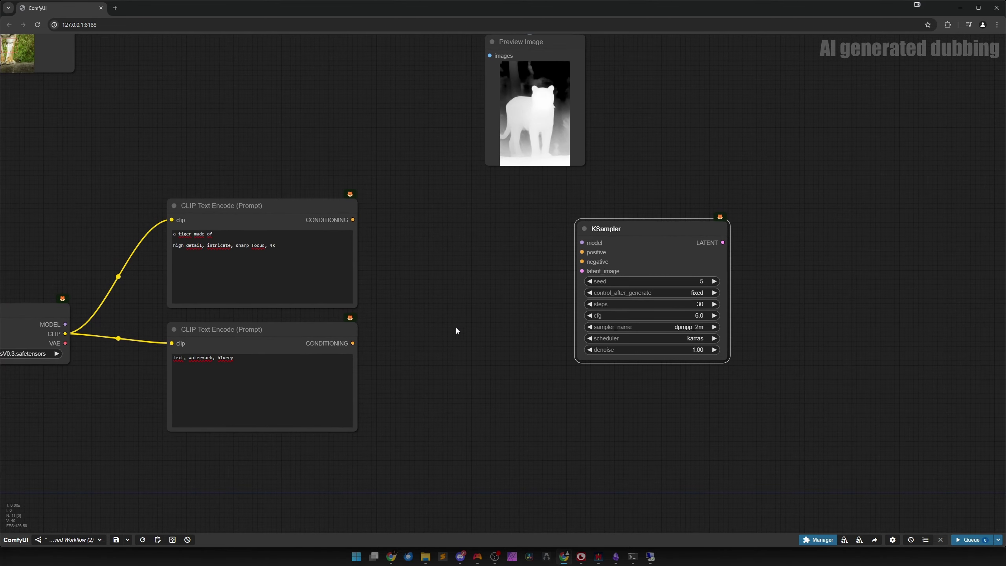
scroll(433, 361, down, 2)
drag(163, 335, 602, 296)
- Reposition the KSampler node up and further to the right
scroll(486, 390, left, 10)
scroll(486, 389, up, 5)
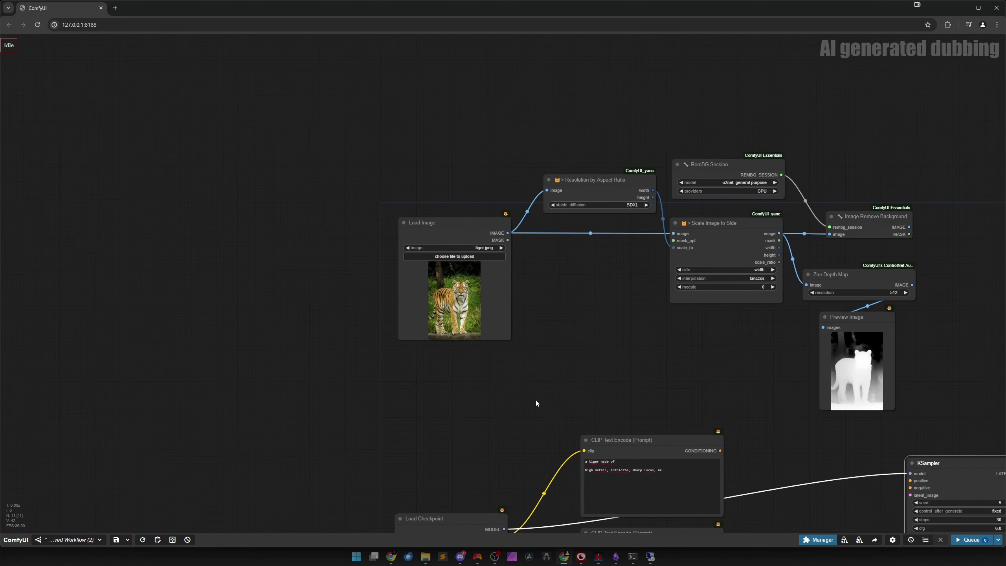
scroll(482, 354, up, 4)
scroll(482, 356, up, 7)
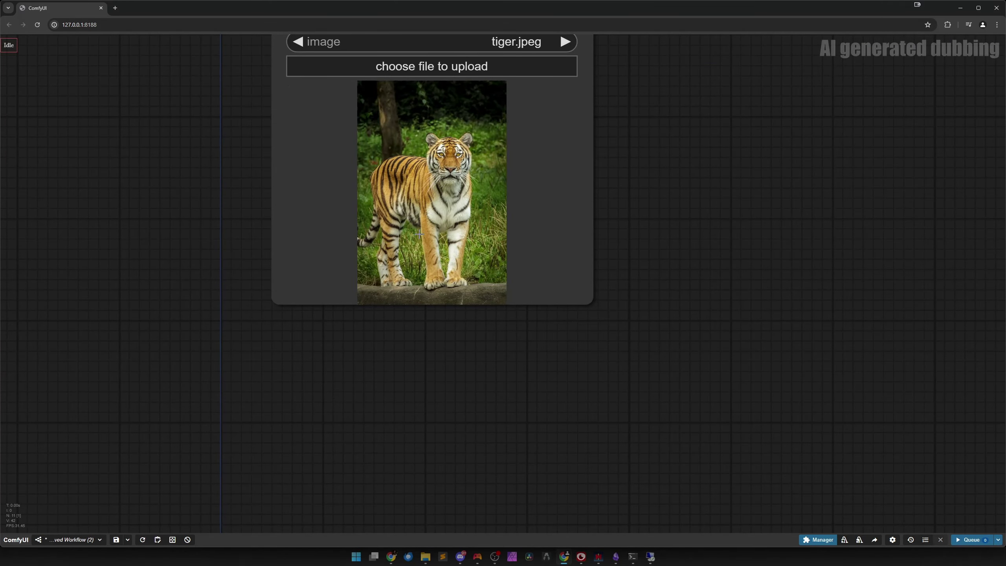
scroll(419, 234, down, 5)
scroll(658, 380, down, 3)
scroll(555, 357, right, 10)
scroll(554, 357, down, 5)
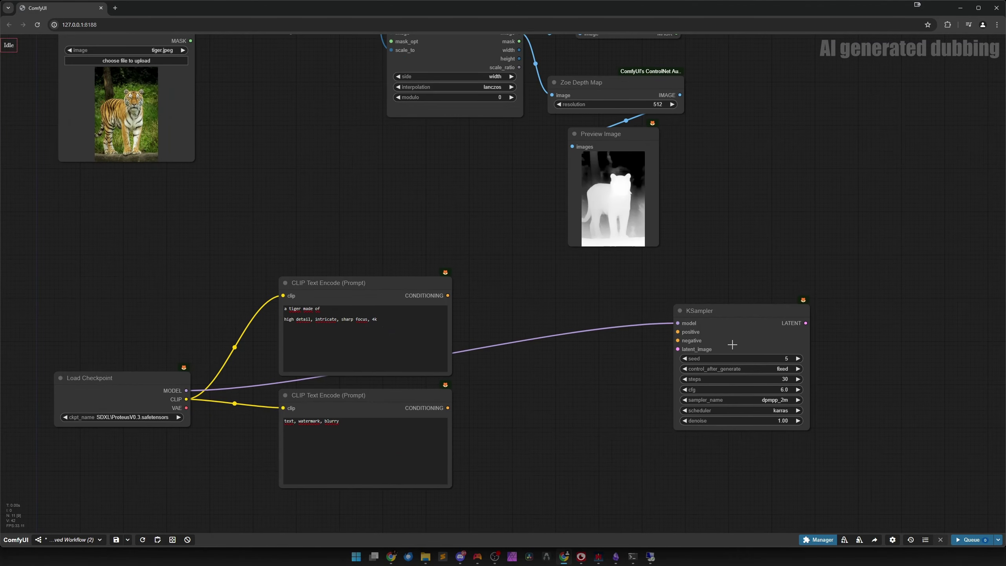
drag(733, 343, 731, 315)
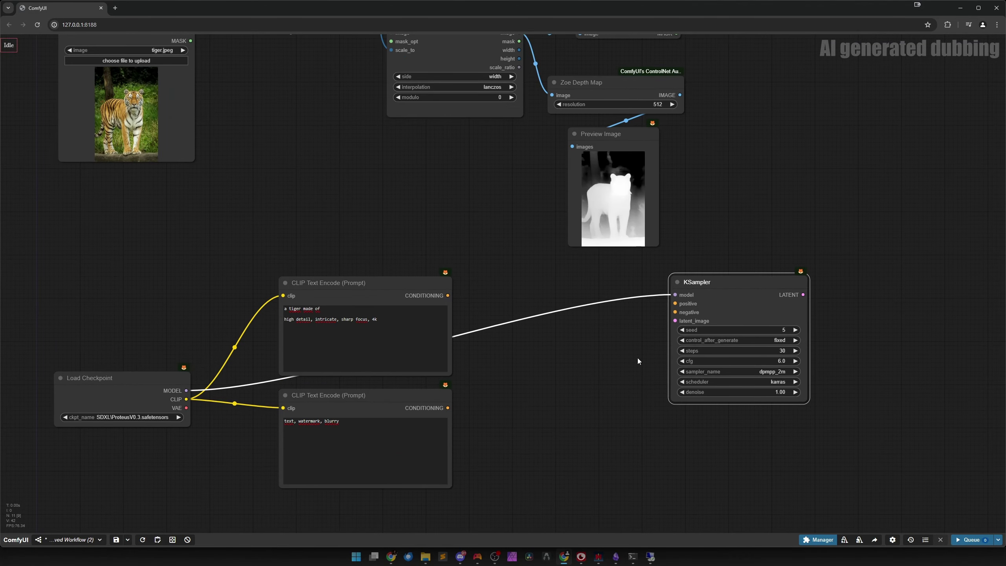
scroll(594, 365, down, 3)
scroll(563, 372, right, 5)
drag(532, 332, 620, 327)
click(480, 389)
scroll(455, 377, right, 5)
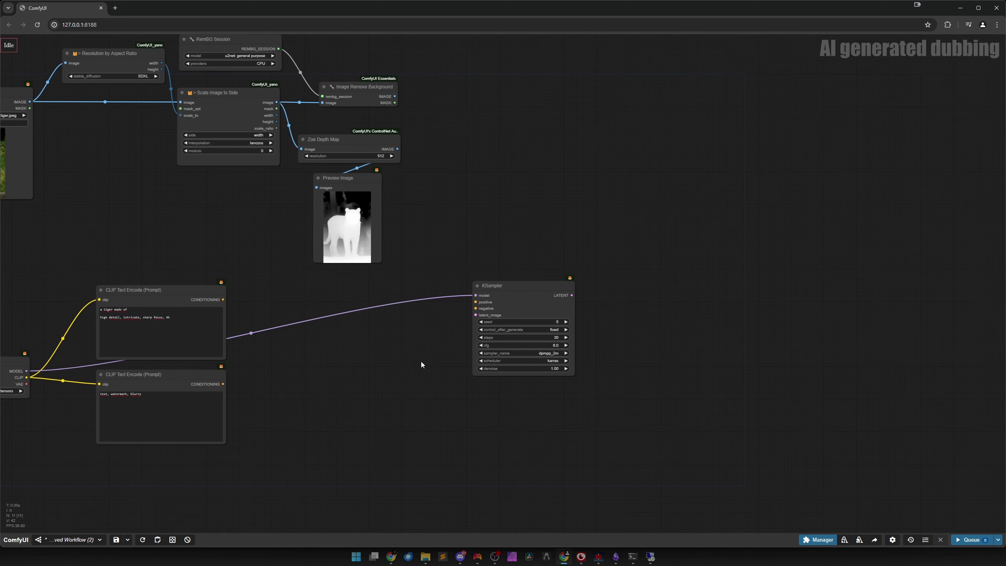
- Add a VAE Decode from KSampler's LATENT, then a Save Image from its output
drag(573, 295, 735, 295)
click(649, 334)
click(740, 307)
text(>)
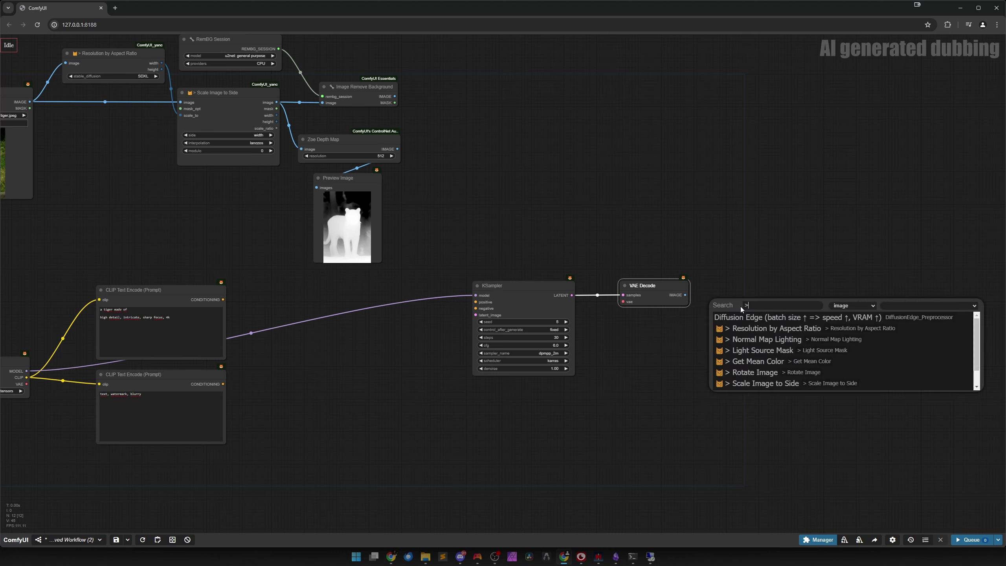
text(save)
key(Return)
- Set the Save Image output folder to materialtransfer
click(783, 332)
text(metari)
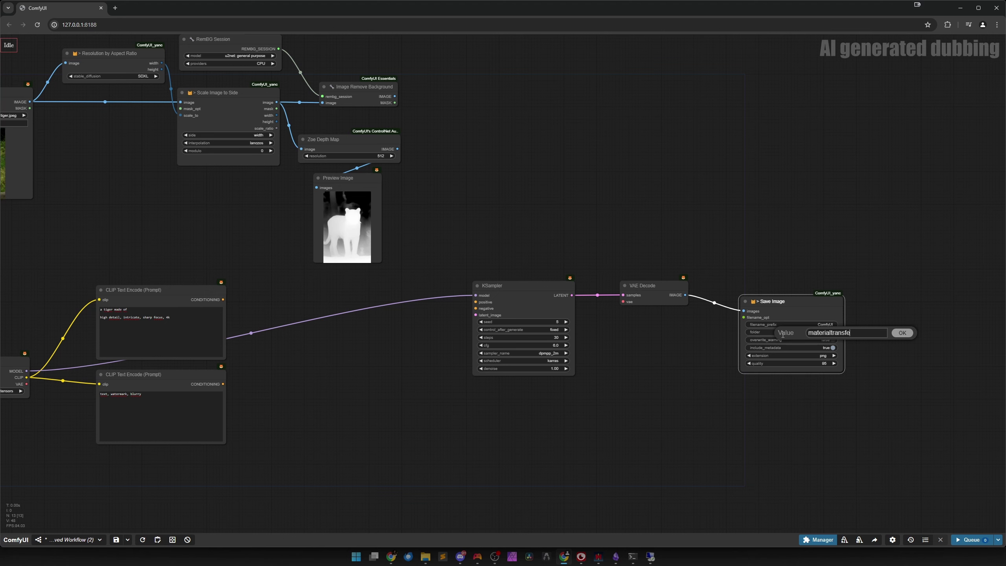
key(Return)
drag(792, 314, 788, 295)
scroll(623, 340, down, 1)
scroll(309, 405, left, 5)
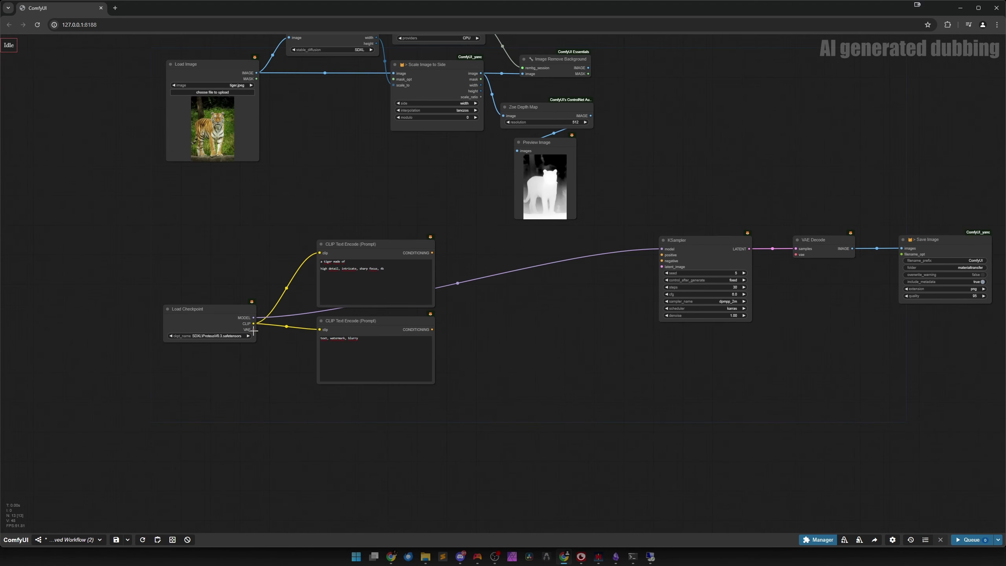
- Route the checkpoint's VAE to VAE Decode through three aligned reroute points
drag(254, 330, 749, 412)
click(302, 428)
click(522, 430)
click(757, 421)
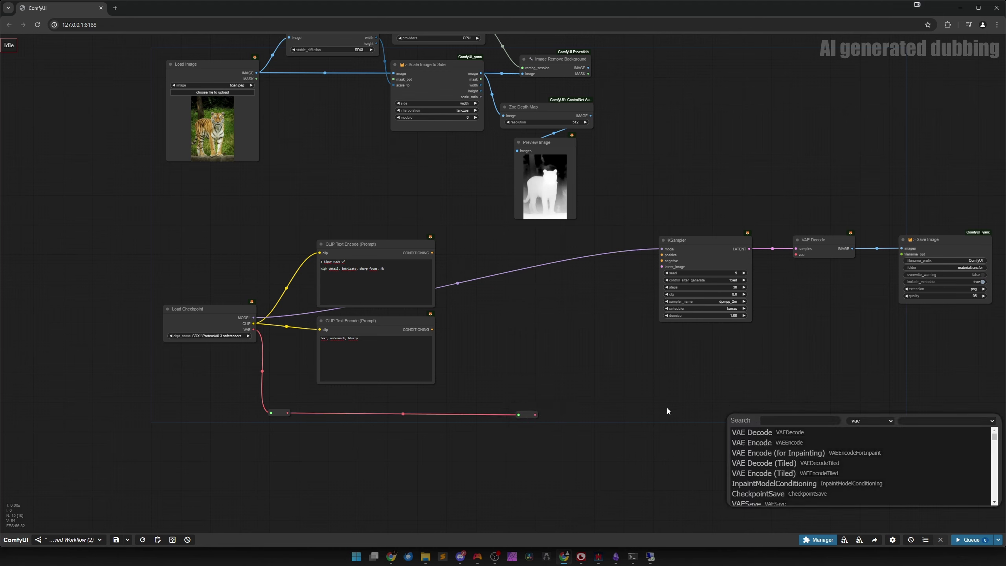
drag(535, 415, 796, 255)
click(786, 428)
drag(783, 414, 747, 410)
click(526, 413)
drag(526, 413, 526, 412)
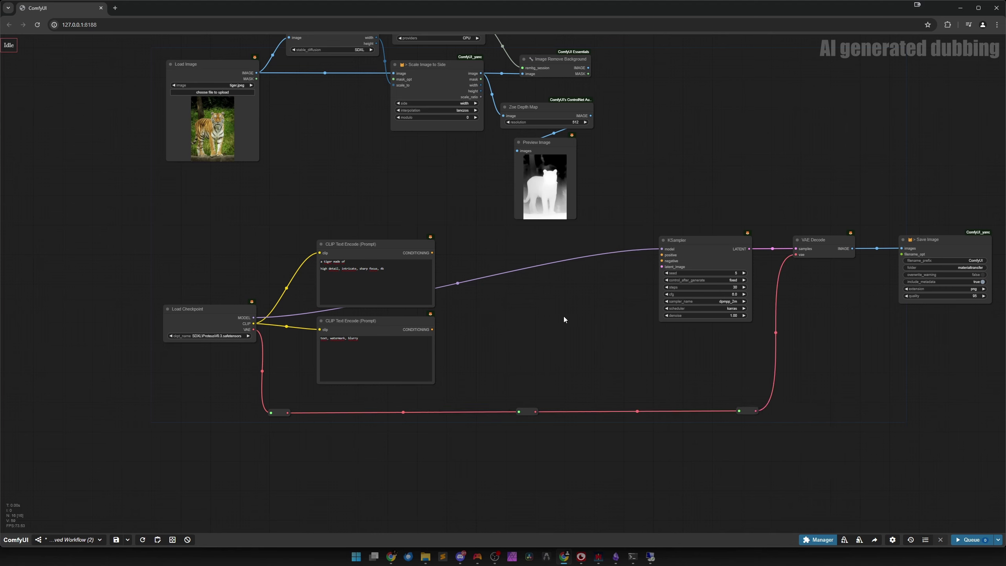
drag(564, 315, 554, 428)
scroll(485, 277, up, 5)
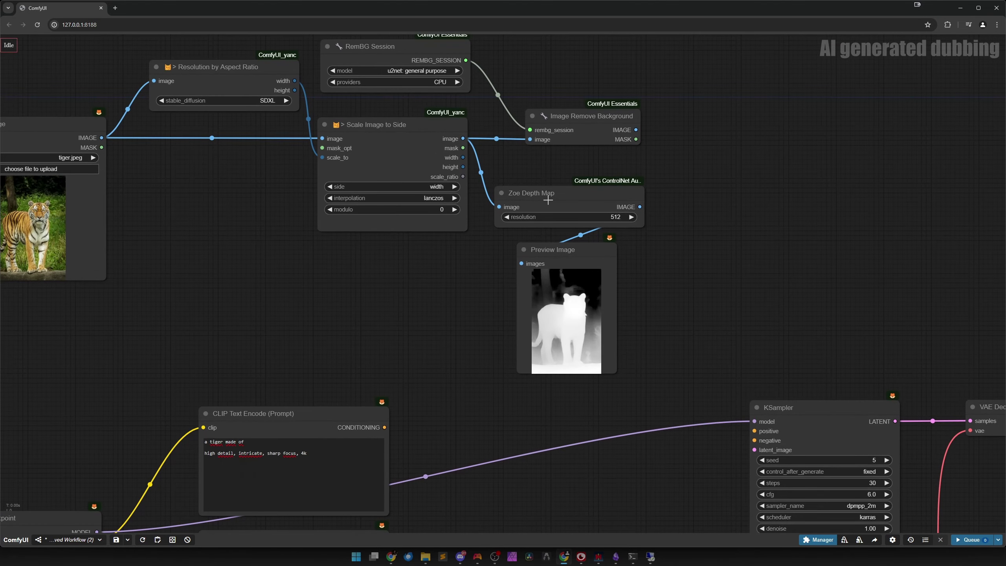
scroll(548, 201, down, 4)
drag(559, 430, 559, 360)
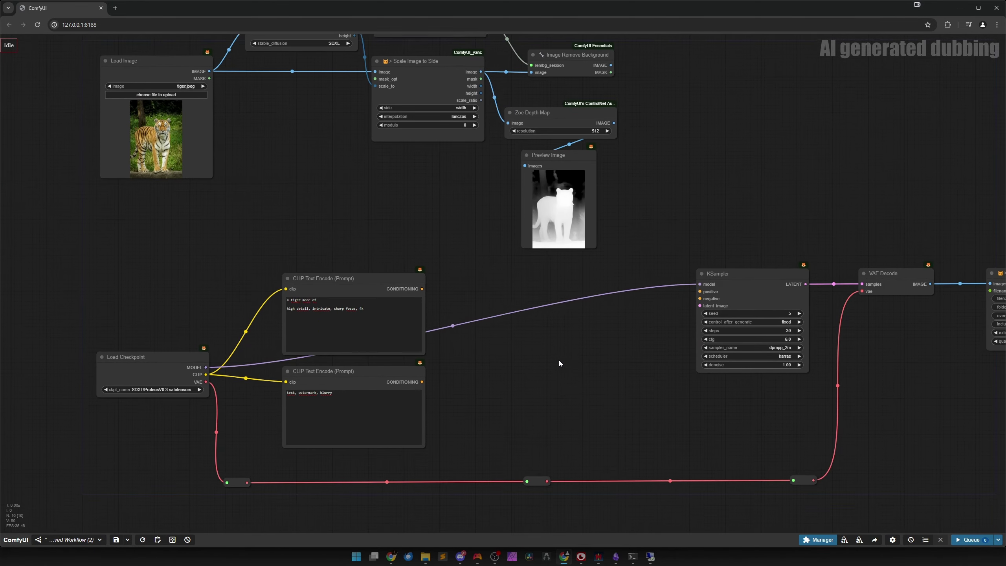
- Add Apply ControlNet (Advanced) and wire in the positive and negative conditioning
double_click(538, 339)
text(contro)
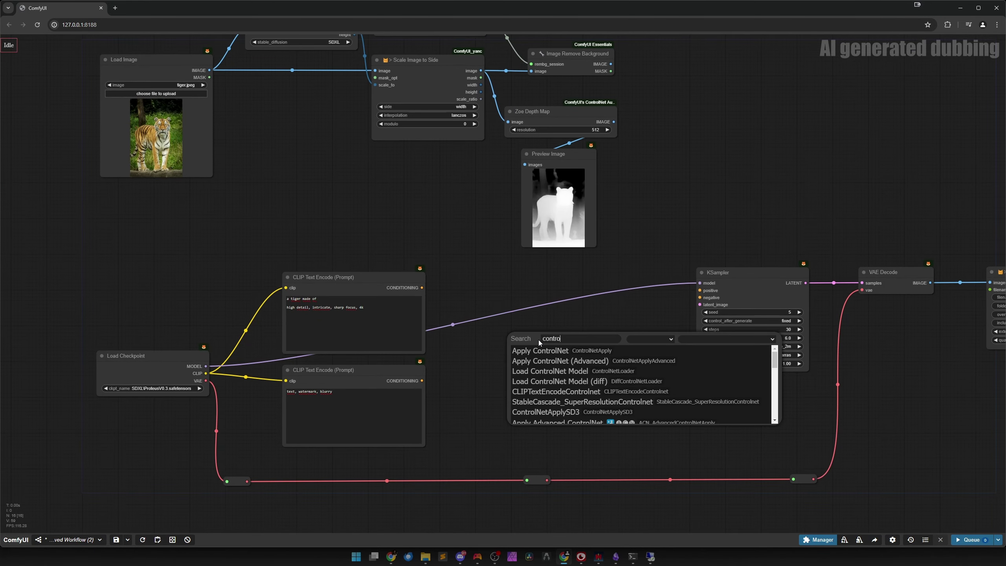
key(Down)
key(Down)
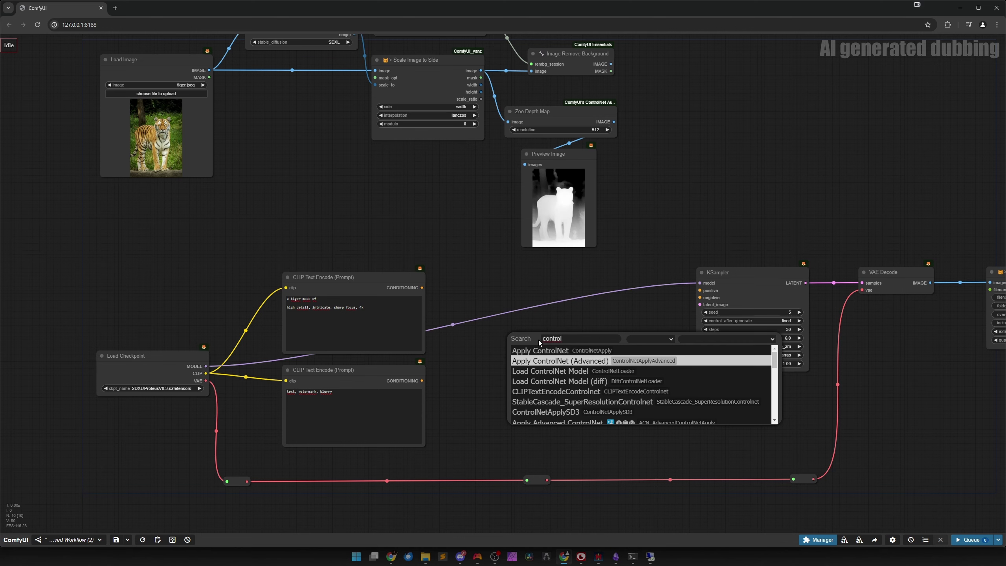
key(Return)
scroll(588, 341, up, 2)
drag(387, 276, 525, 328)
drag(387, 388, 382, 187)
- Attach a Load ControlNet Model set to SDXL control-lora-depth-rank256
click(400, 214)
drag(450, 192, 322, 214)
click(324, 227)
click(339, 238)
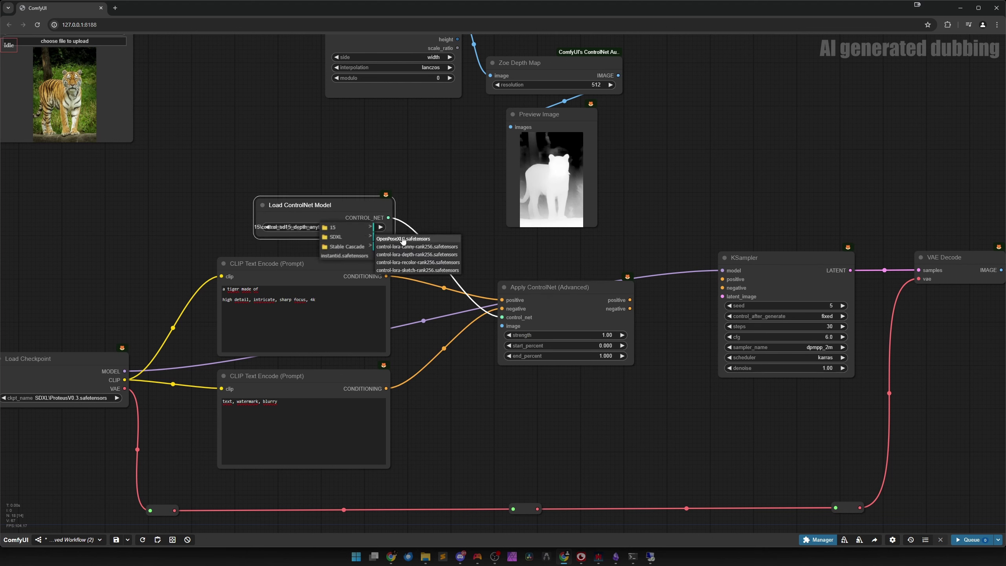
click(400, 257)
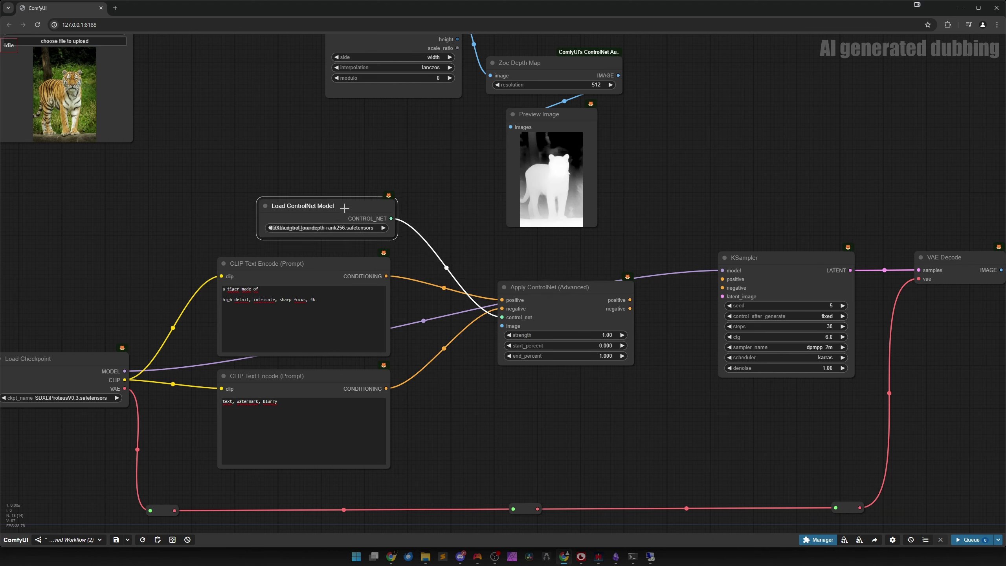
drag(359, 206, 357, 211)
- Feed the Zoe depth map into Apply ControlNet's image input and shift KSampler right
click(544, 323)
scroll(614, 240, down, 1)
drag(614, 241, 567, 310)
drag(543, 179, 466, 380)
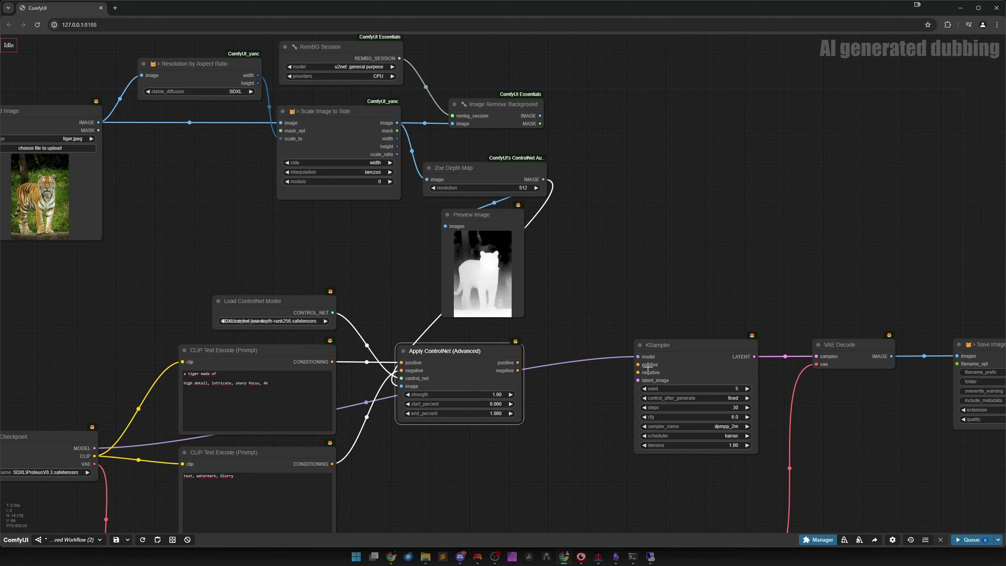
scroll(561, 423, up, 3)
drag(733, 349, 761, 352)
scroll(562, 414, down, 2)
drag(556, 423, 439, 352)
- Insert an InpaintModelConditioning node between Apply ControlNet's positive/negative outputs and KSampler
double_click(449, 398)
text(inpain)
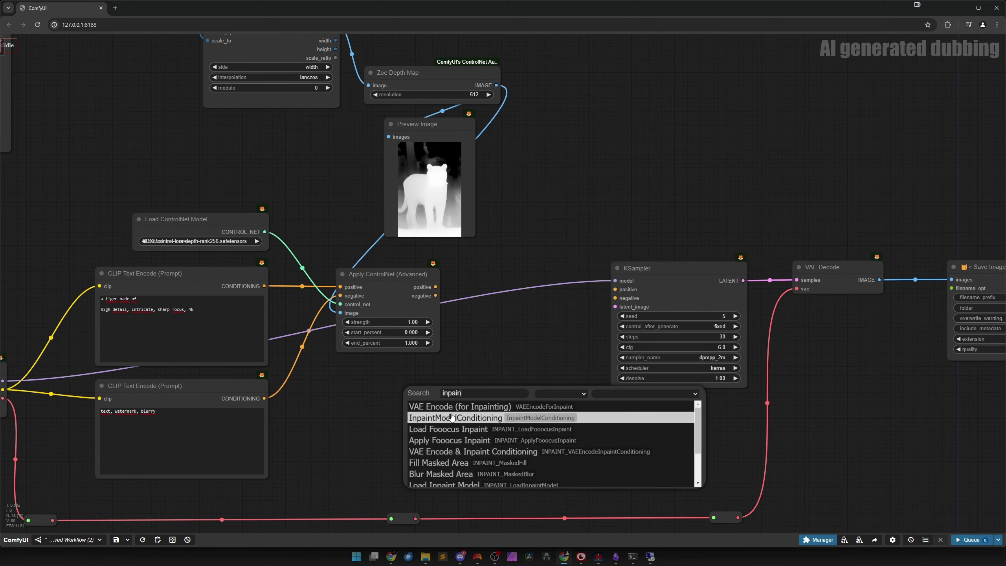
click(467, 417)
drag(495, 396, 524, 305)
scroll(494, 311, up, 4)
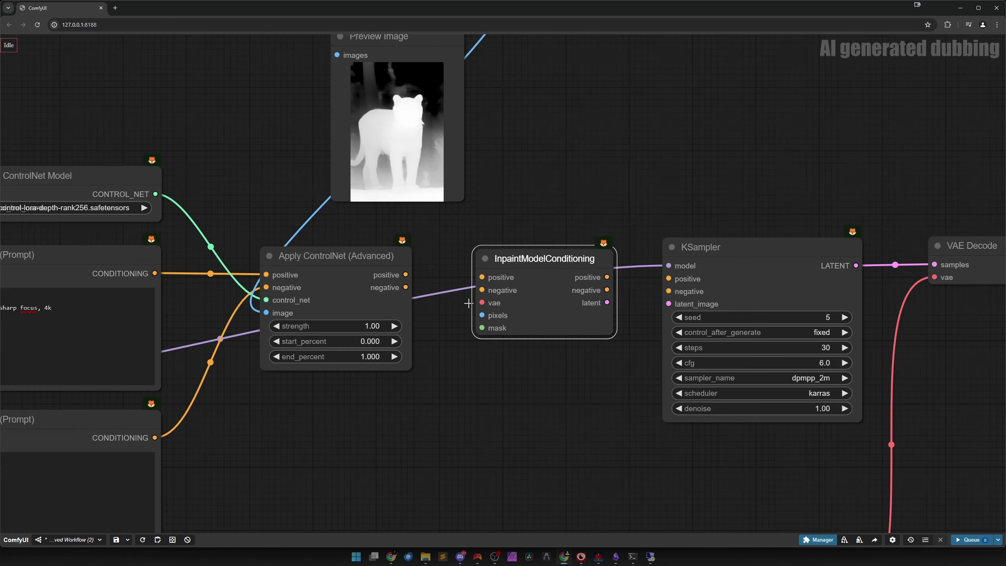
drag(405, 274, 483, 289)
drag(607, 277, 668, 291)
drag(606, 302, 669, 303)
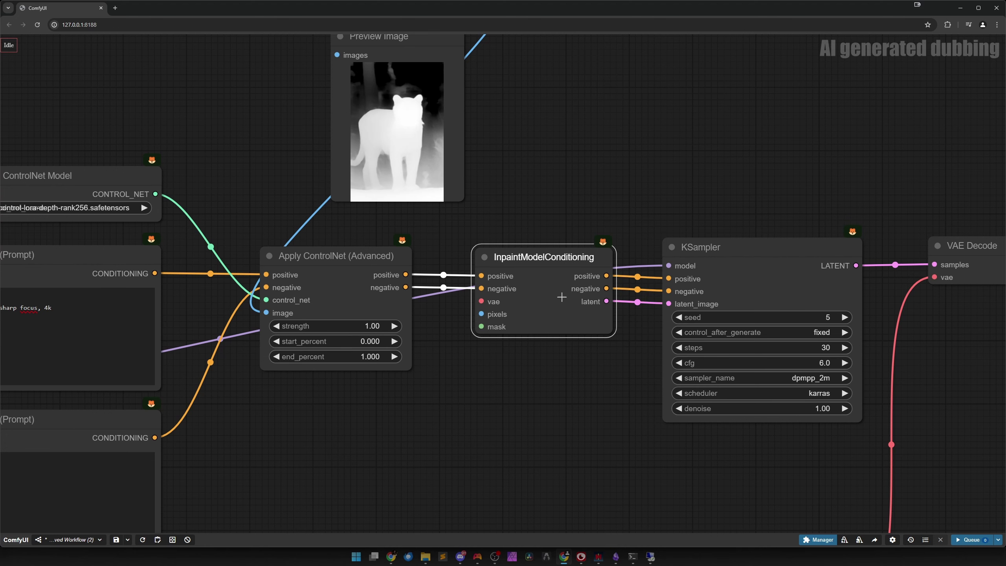
drag(557, 288, 558, 292)
click(514, 382)
scroll(506, 388, down, 5)
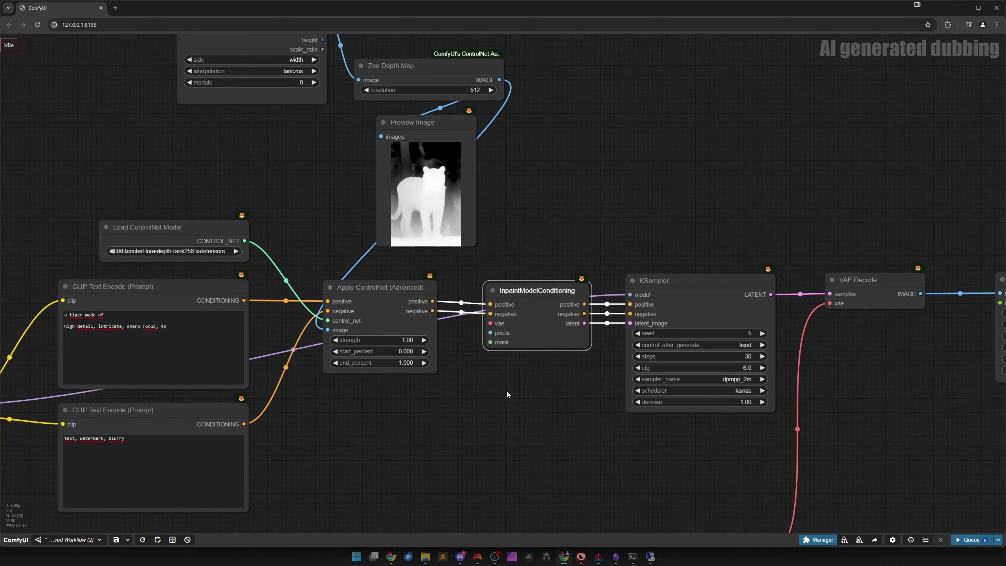
- Feed InpaintModelConditioning the VAE, the scaled tiger image as pixels and the RemBG mask
drag(487, 469, 552, 276)
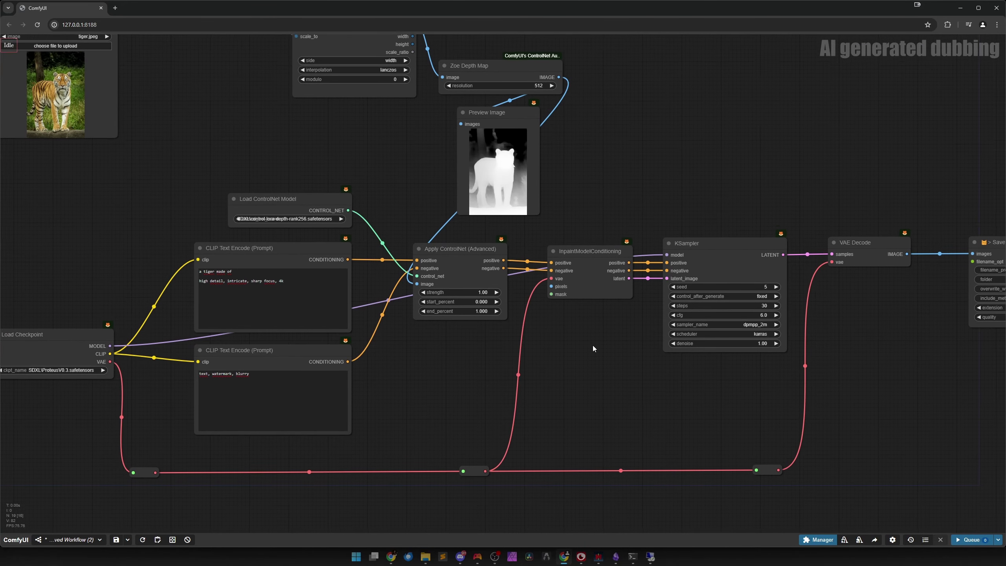
drag(593, 349, 550, 420)
scroll(588, 388, up, 2)
scroll(577, 382, down, 1)
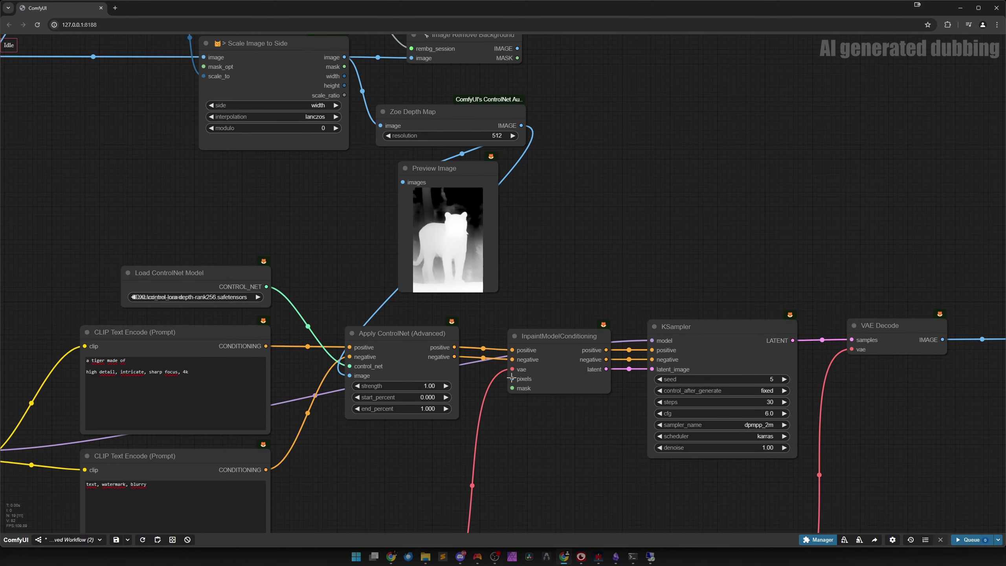
scroll(517, 408, down, 5)
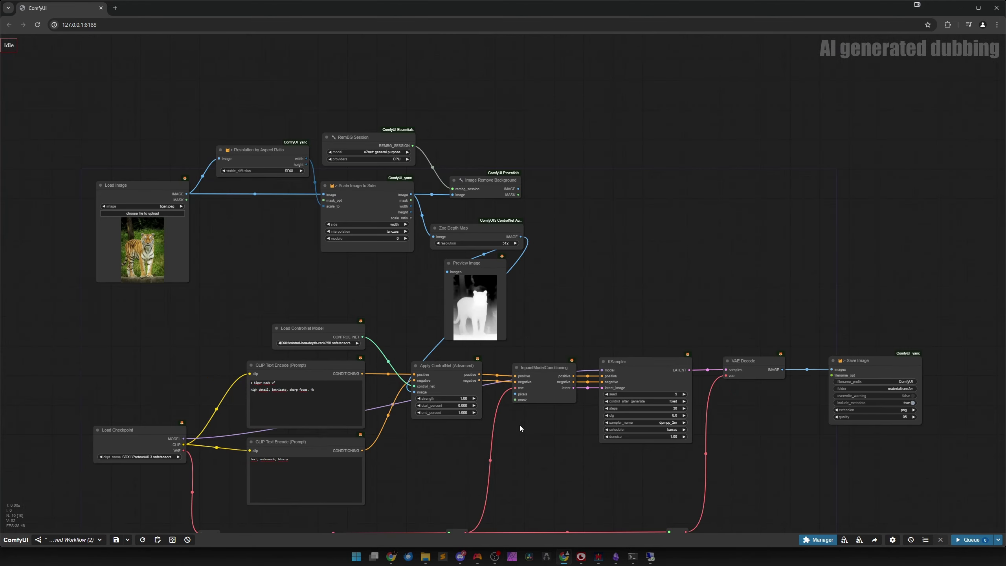
drag(410, 194, 513, 390)
scroll(353, 204, up, 8)
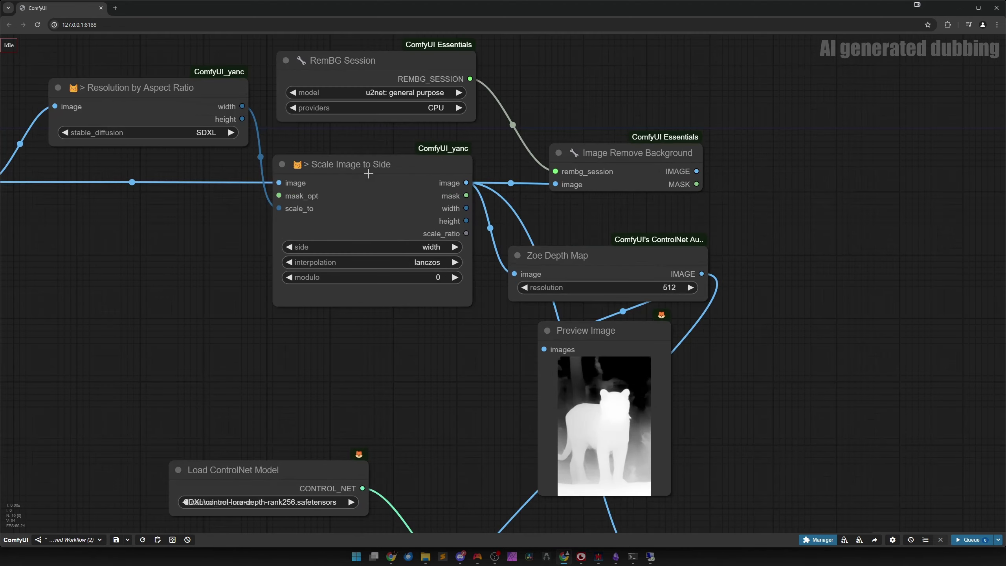
scroll(423, 211, down, 5)
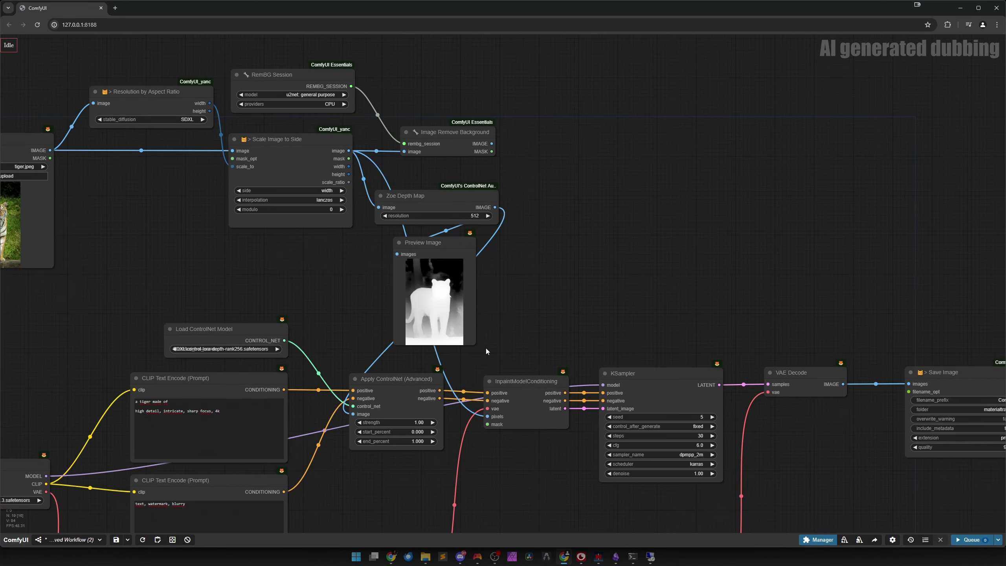
scroll(529, 338, up, 1)
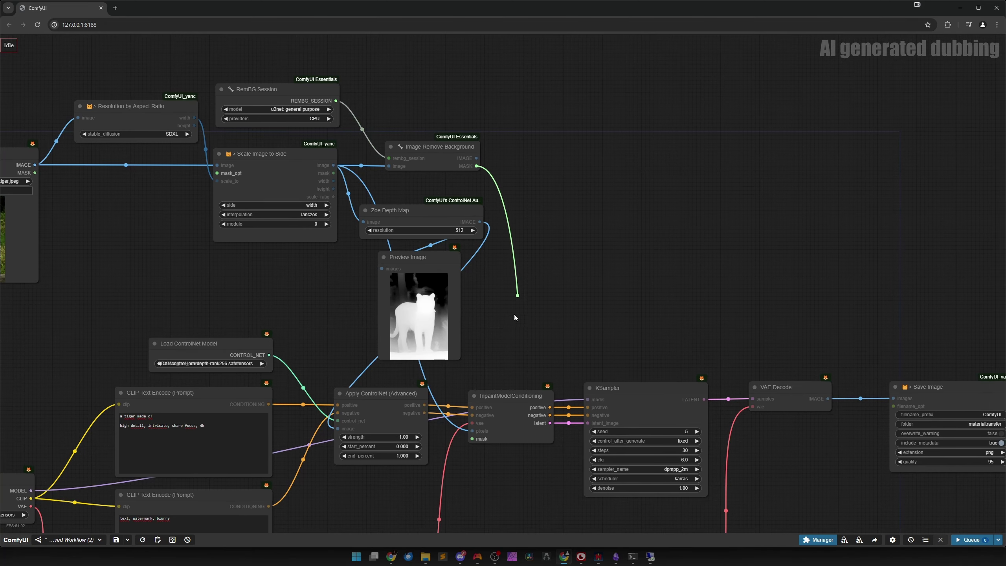
drag(514, 321, 478, 449)
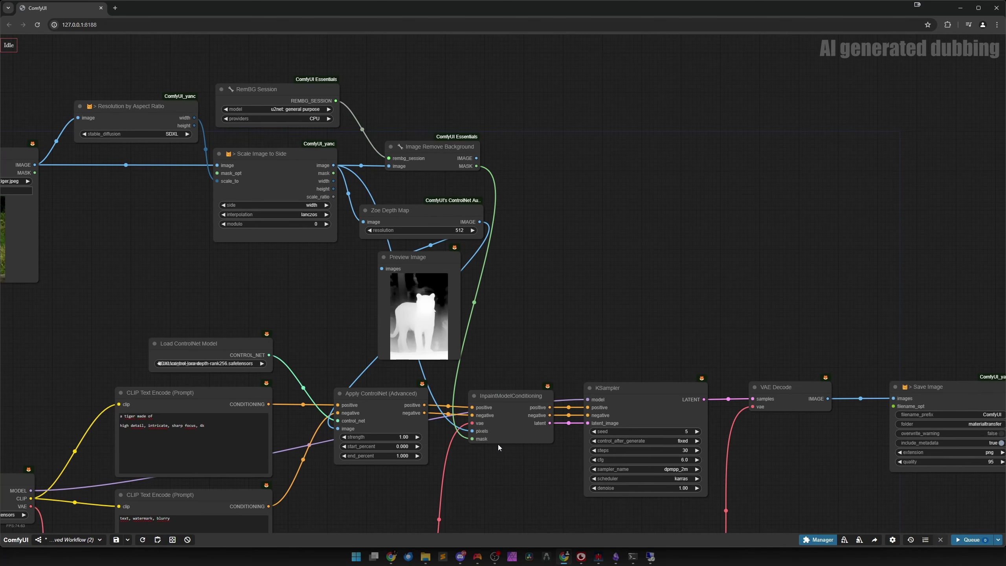
- Pan and zoom across the graph to review the tiger photo, KSampler and VAE Decode
drag(525, 353, 673, 377)
drag(297, 293, 641, 315)
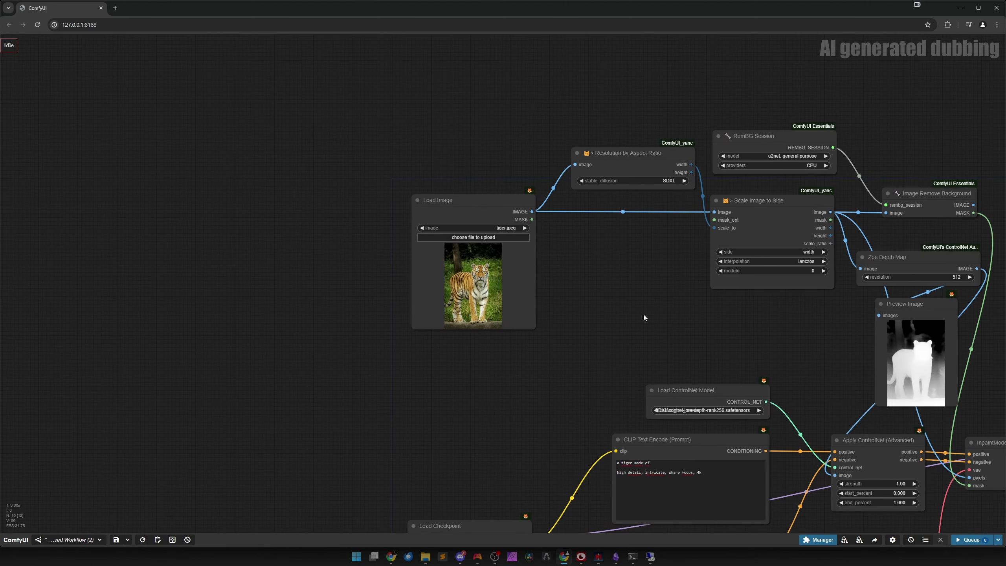
scroll(564, 320, up, 9)
drag(540, 293, 690, 297)
scroll(690, 297, up, 5)
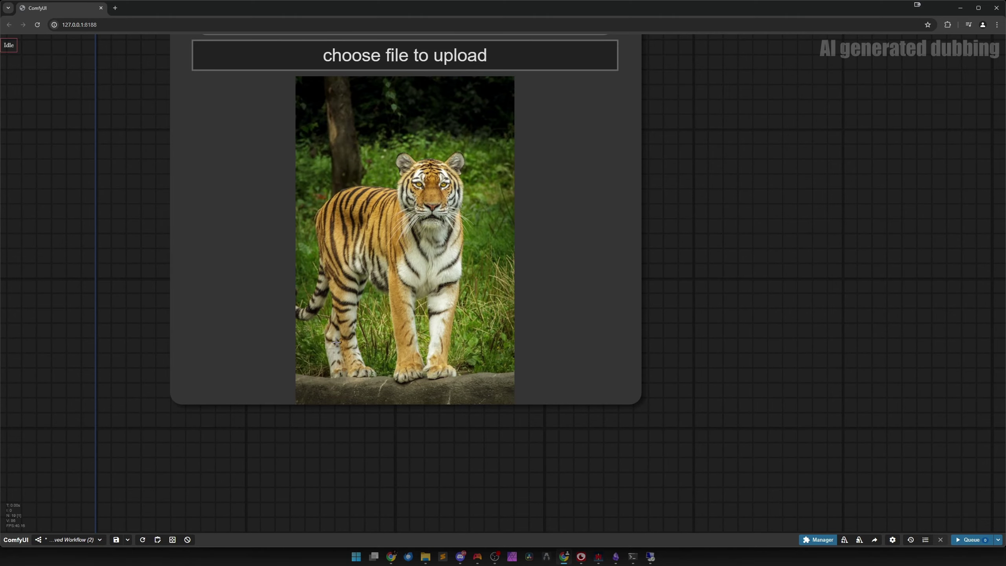
scroll(396, 334, down, 12)
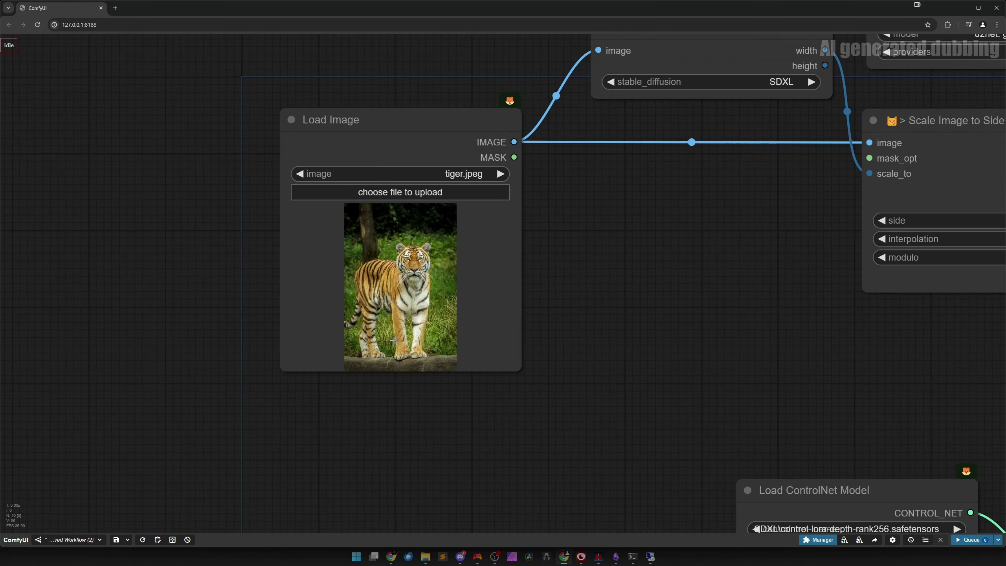
drag(654, 374, 326, 331)
drag(752, 393, 506, 273)
scroll(611, 387, down, 2)
scroll(601, 390, up, 1)
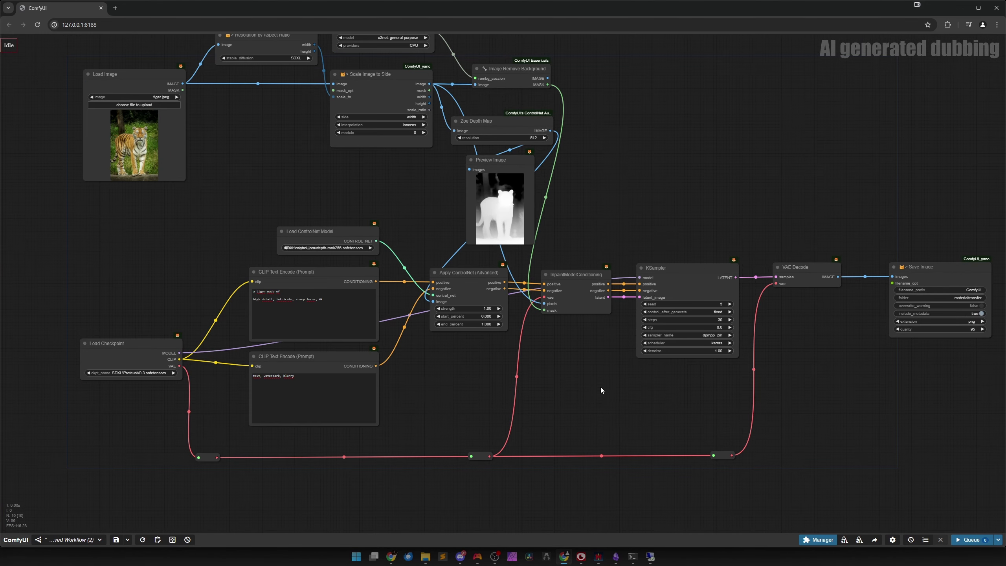
scroll(578, 382, down, 5)
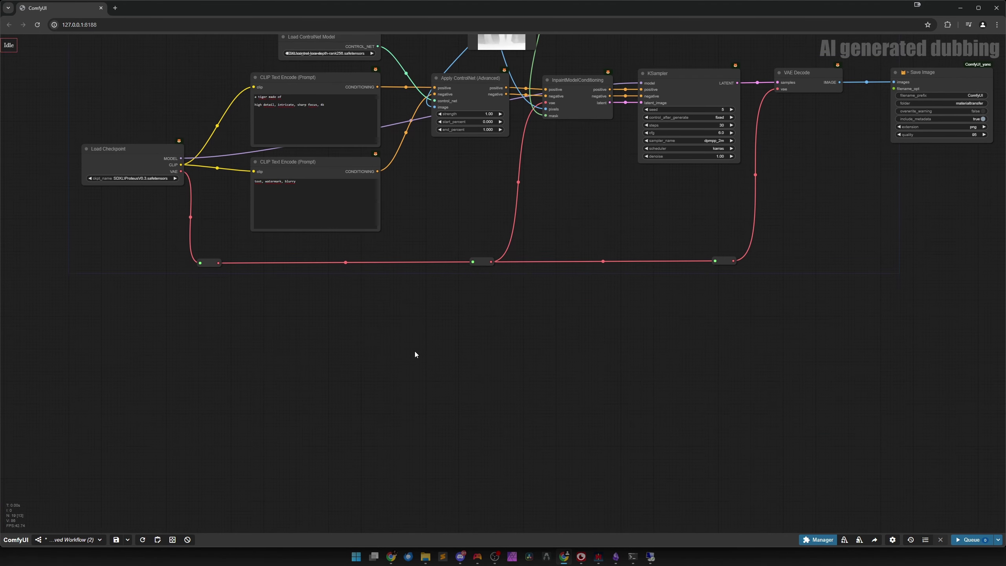
- Add an IPAdapter Precise Style Transfer node with a Unified Loader set to PLUS (high strength)
double_click(409, 354)
text(ipada)
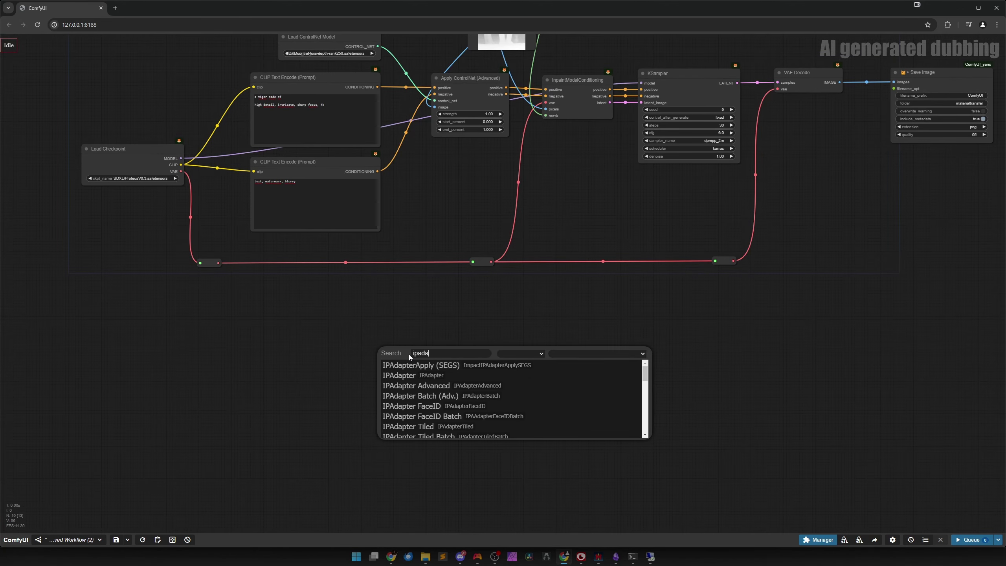
text(p)
scroll(432, 390, down, 3)
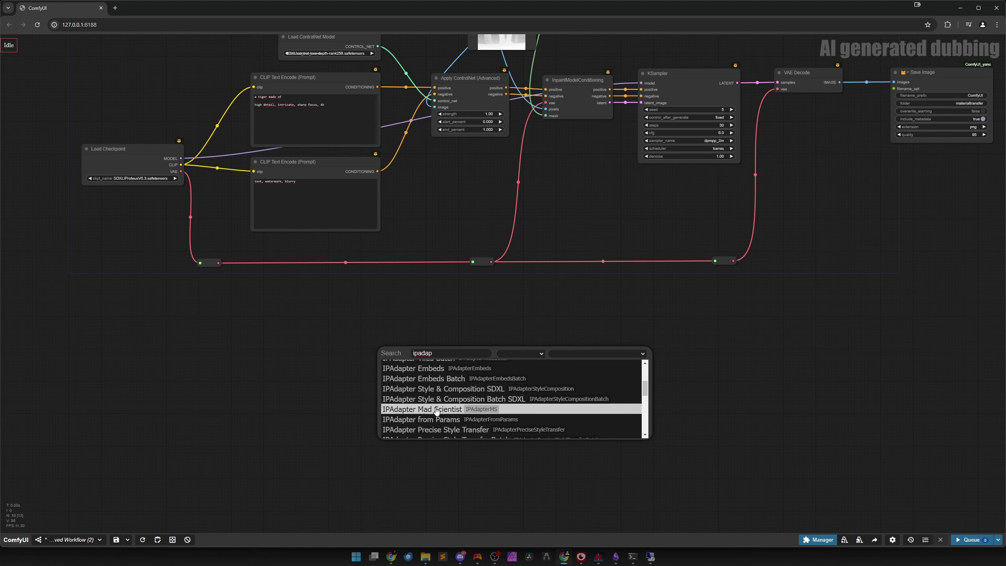
scroll(454, 421, down, 2)
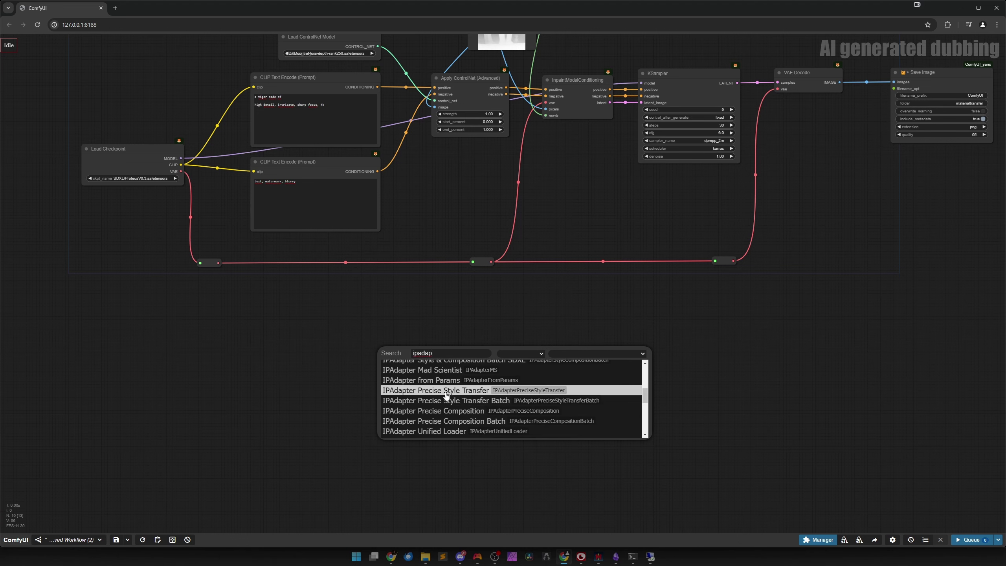
click(475, 396)
drag(458, 379, 308, 318)
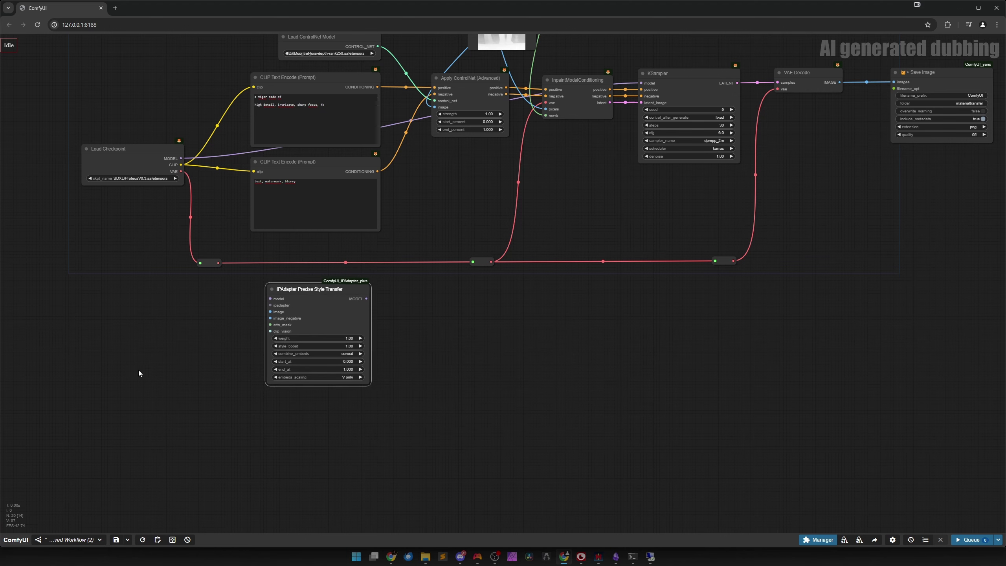
drag(144, 371, 399, 360)
scroll(398, 361, up, 4)
drag(538, 288, 411, 271)
click(475, 310)
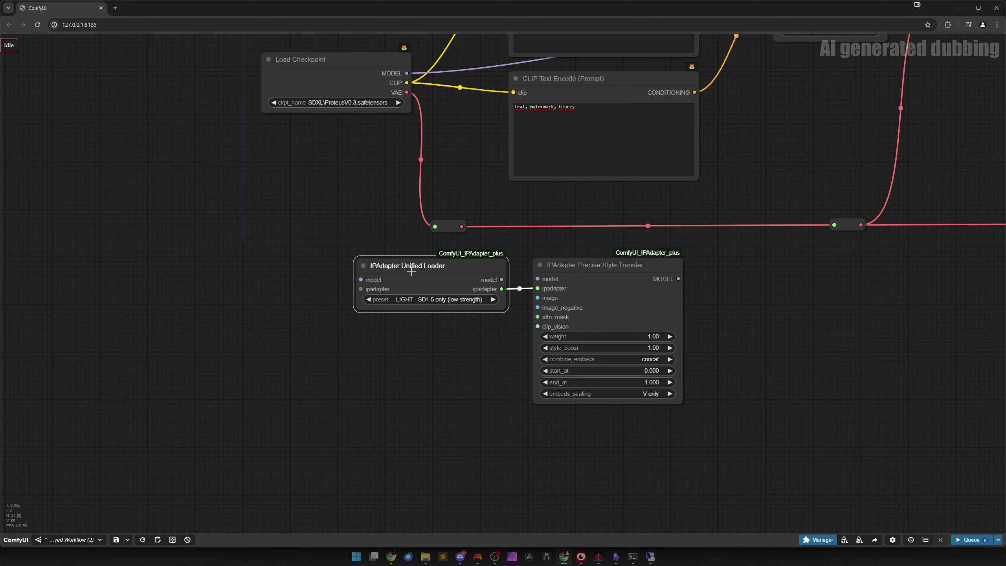
click(422, 299)
click(451, 328)
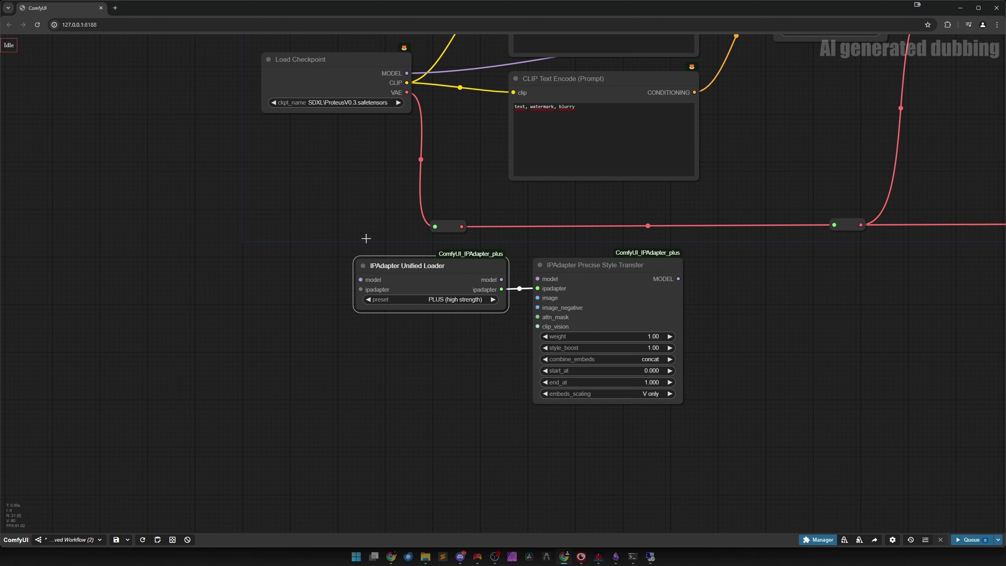
drag(362, 236, 365, 300)
drag(323, 325, 632, 398)
drag(626, 357, 743, 380)
click(433, 357)
- Route the checkpoint MODEL through the Unified Loader and Precise Style Transfer into KSampler
drag(410, 136, 524, 370)
drag(583, 452, 321, 453)
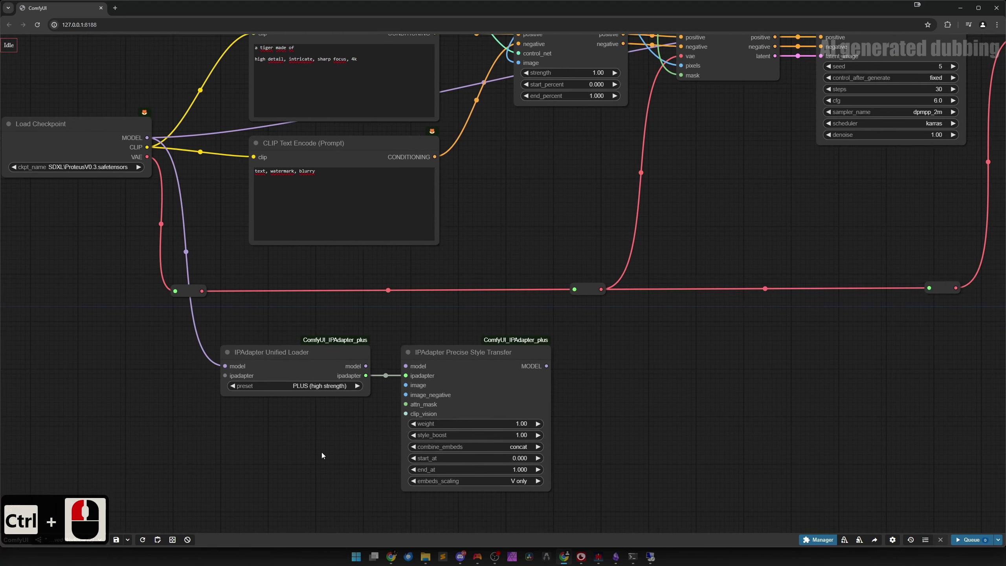
click(466, 404)
drag(365, 366, 415, 377)
click(360, 423)
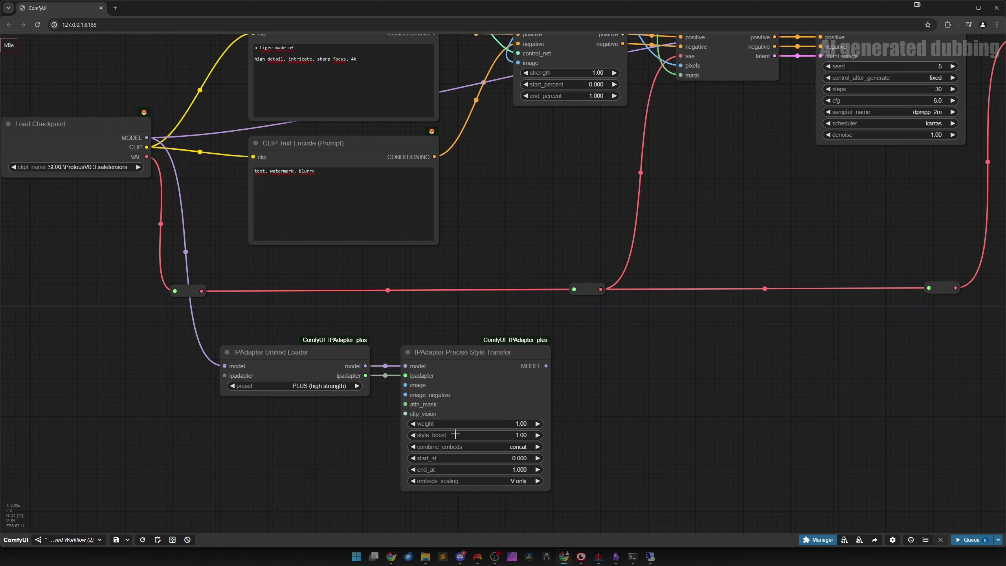
scroll(607, 411, down, 2)
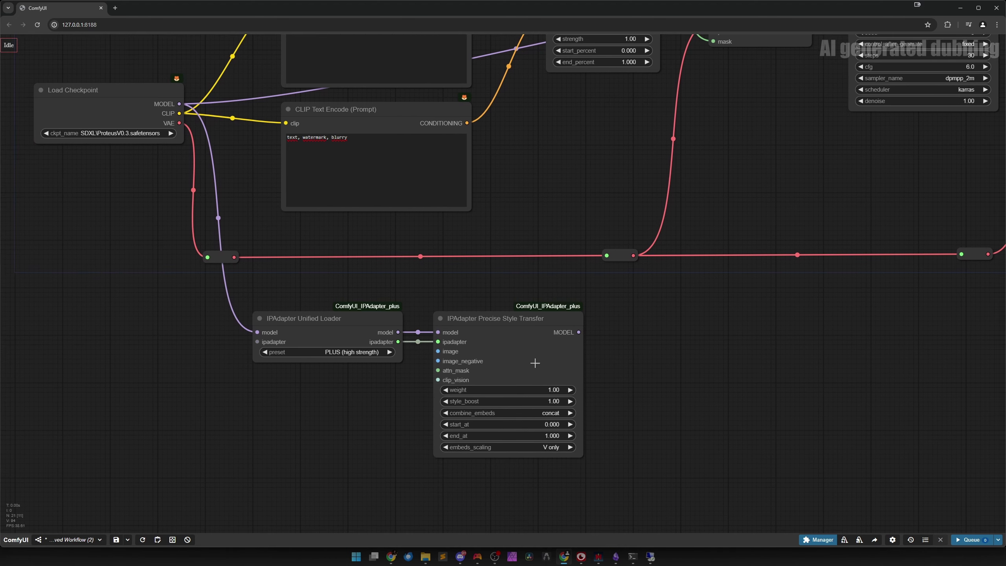
drag(569, 426, 579, 443)
scroll(580, 443, down, 2)
drag(720, 364, 570, 421)
drag(456, 410, 669, 190)
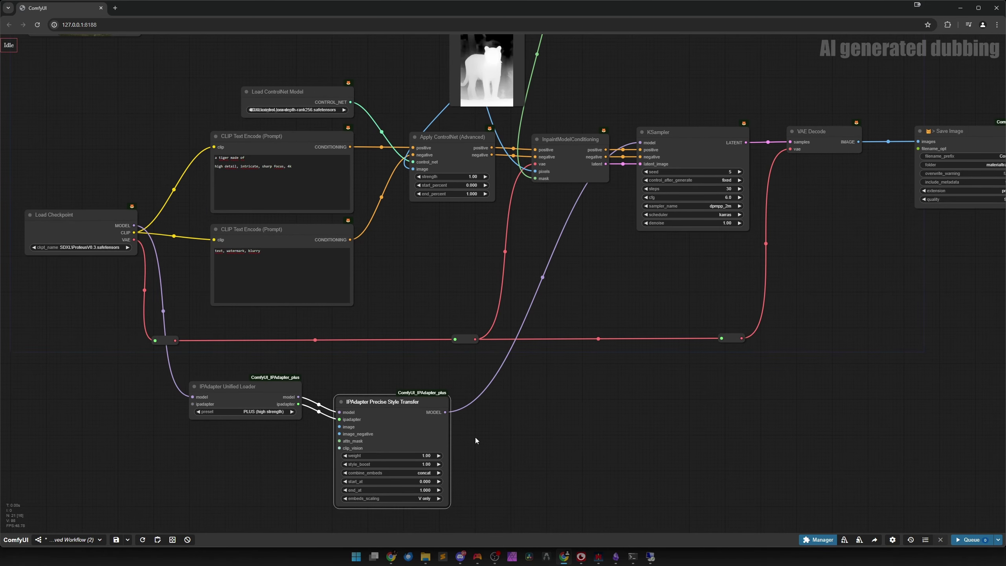
- Attach a new Load Image node to the style transfer's image input
scroll(489, 408, up, 2)
drag(489, 408, 618, 321)
scroll(462, 399, up, 2)
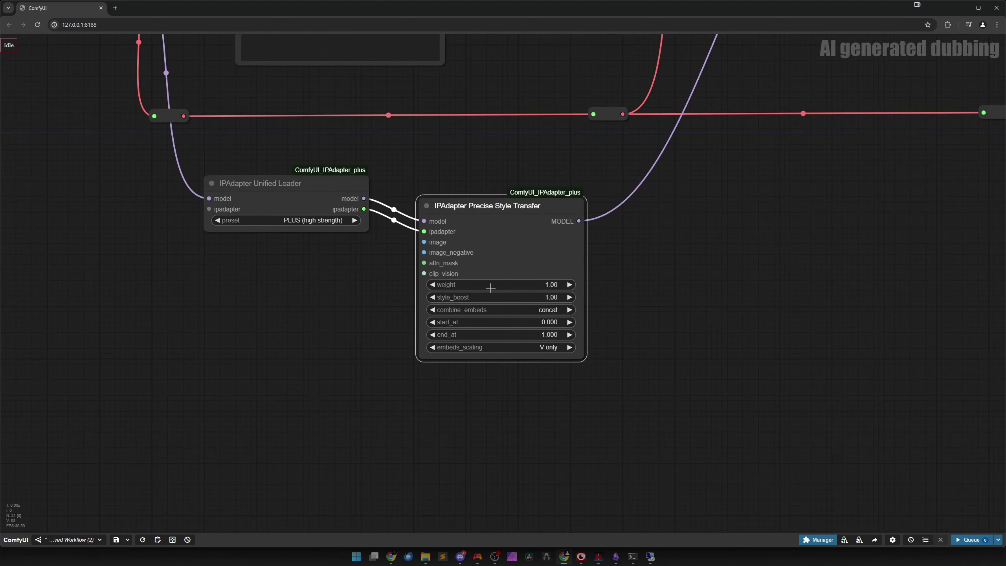
drag(491, 280, 515, 297)
drag(294, 353, 468, 373)
drag(614, 293, 434, 288)
click(444, 326)
drag(515, 303, 462, 290)
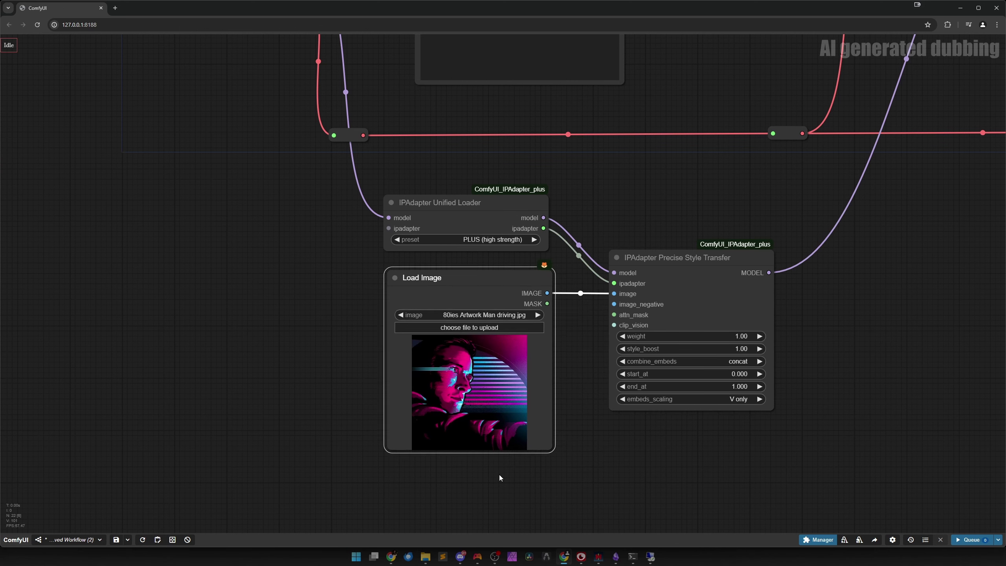
- Drop porcelain.jpeg from the materials folder onto the style reference Load Image node
click(427, 556)
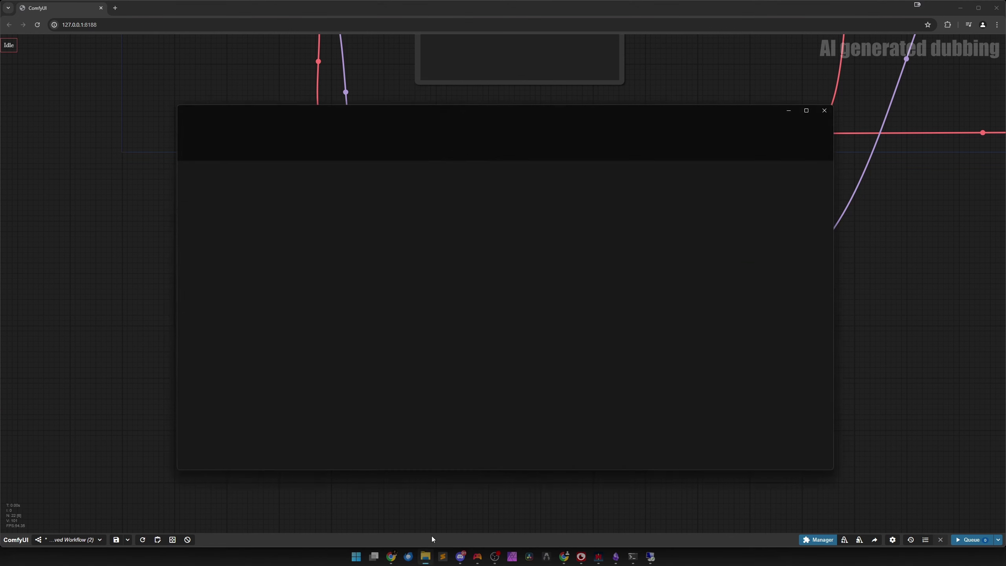
drag(492, 109, 922, 117)
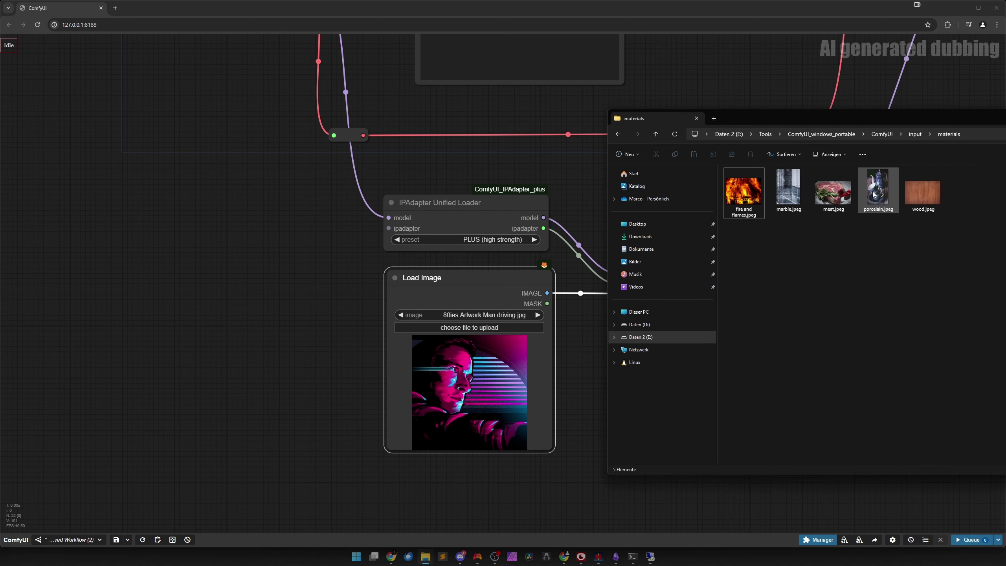
click(896, 195)
drag(879, 190, 516, 391)
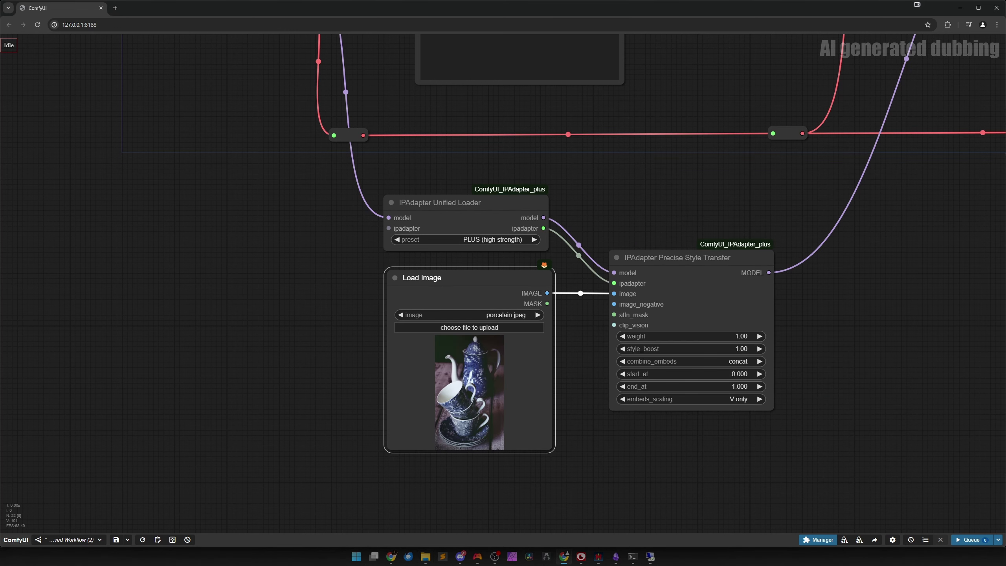
key(alt+Tab)
drag(863, 119, 632, 116)
click(786, 116)
scroll(468, 395, down, 5)
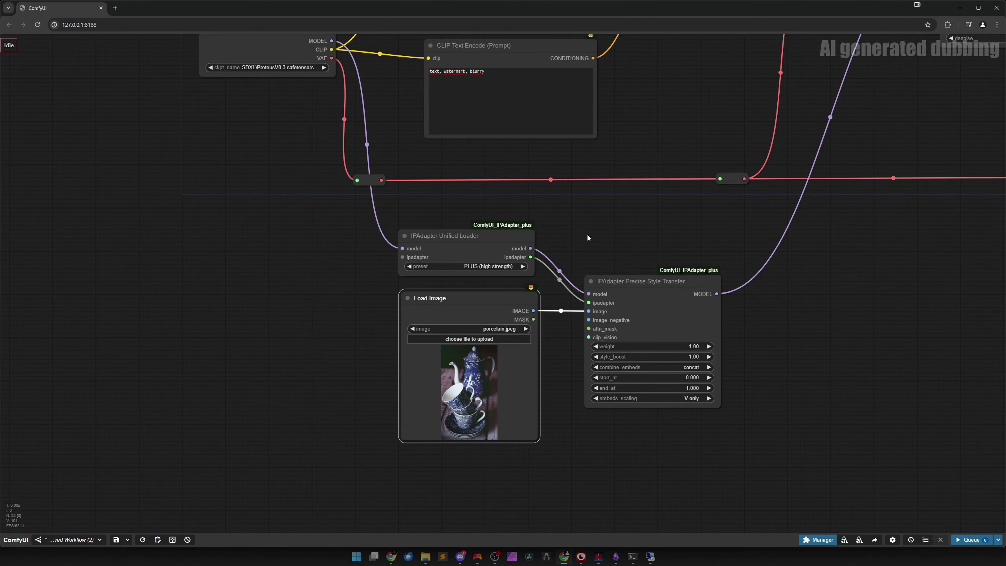
- Change the positive prompt to "a tiger made of porcelain"
scroll(631, 412, up, 6)
drag(594, 171, 693, 312)
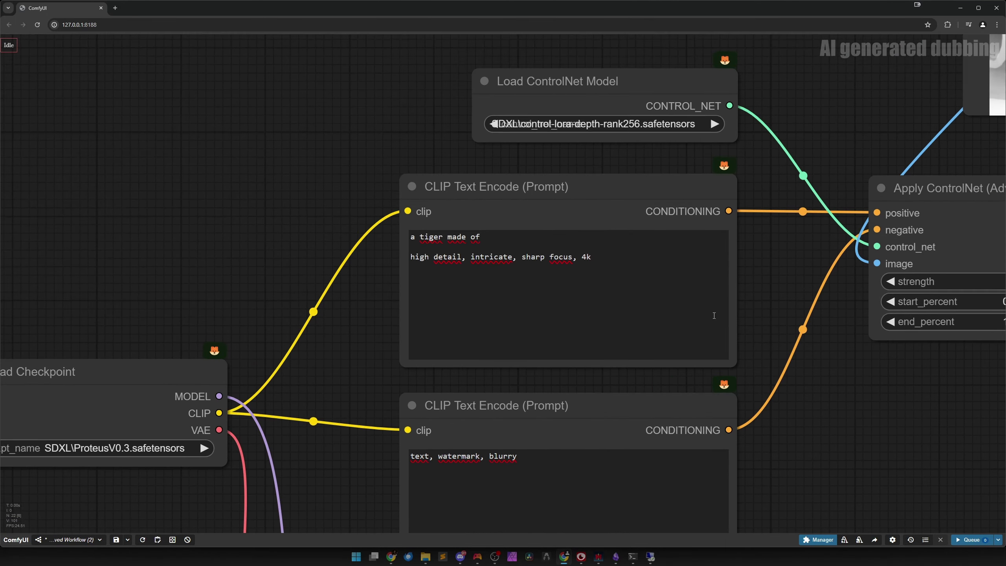
click(507, 236)
text(porcelain)
- Set the Precise Style Transfer weight to 0.70 and style_boost to 2.00
scroll(508, 235, down, 3)
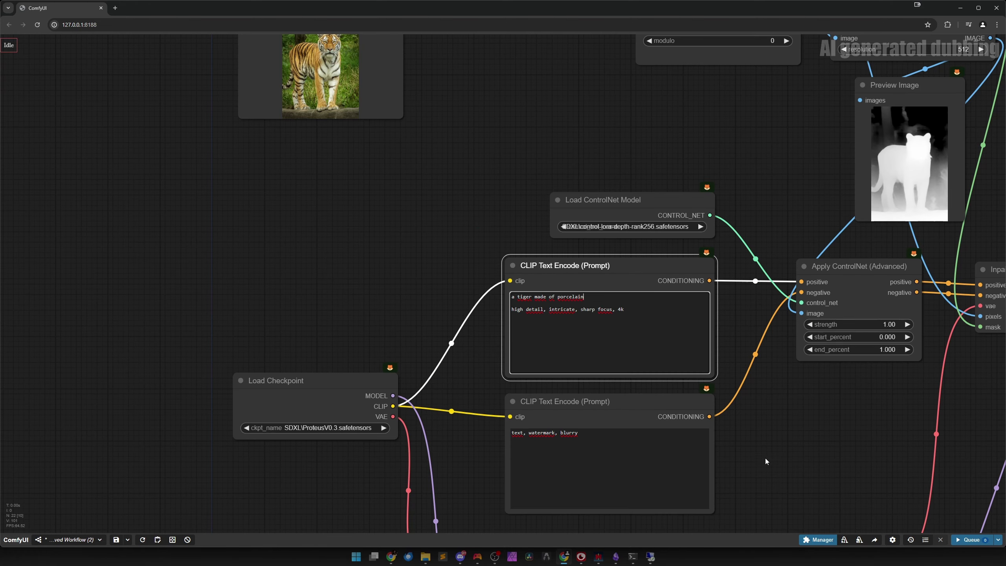
scroll(640, 369, down, 5)
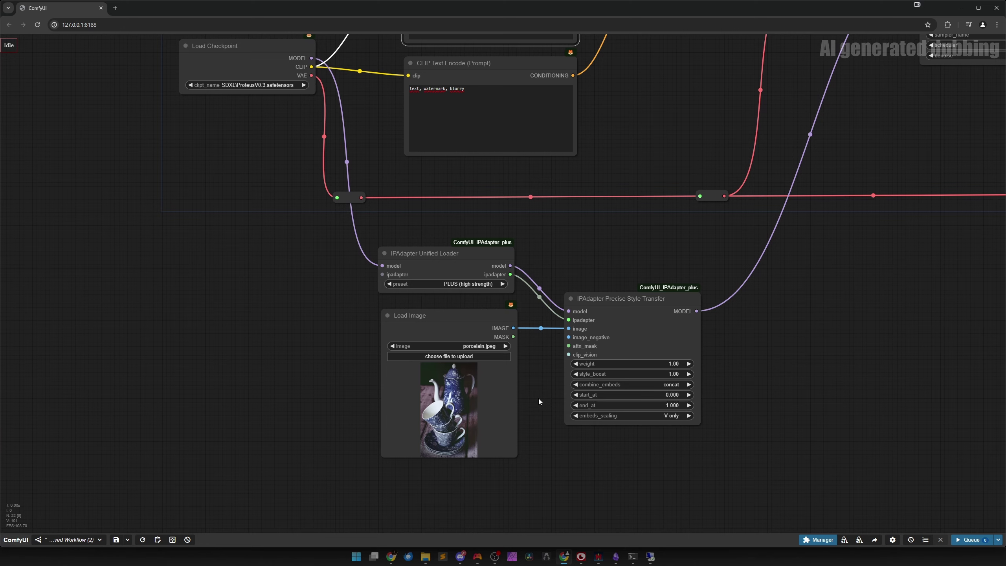
scroll(652, 380, up, 8)
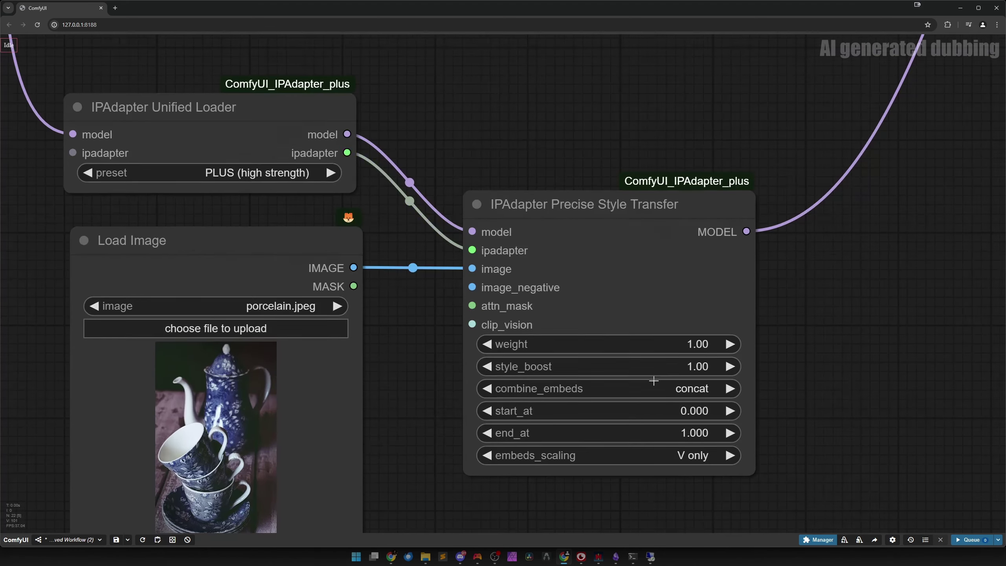
drag(645, 343, 640, 345)
click(488, 345)
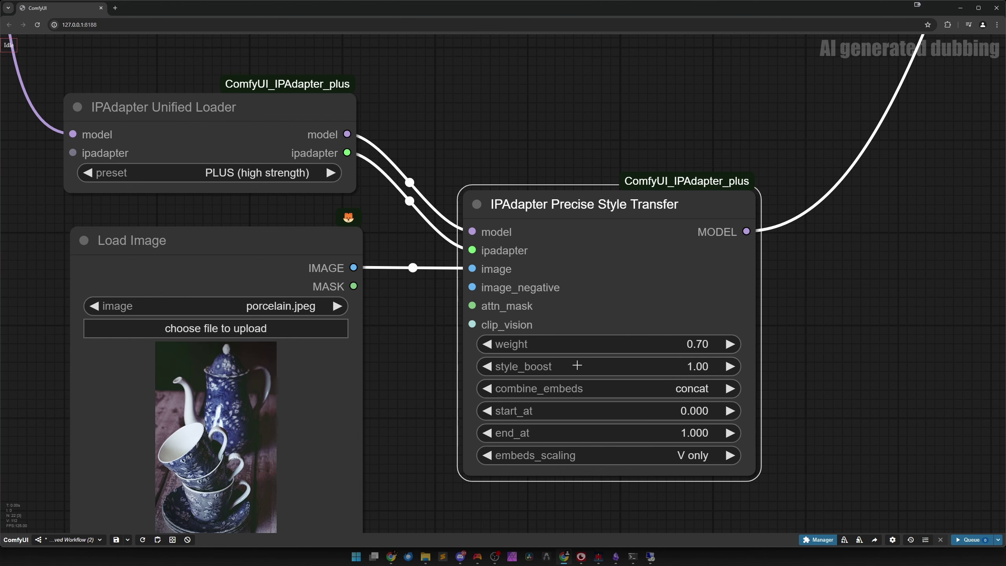
drag(577, 366, 585, 366)
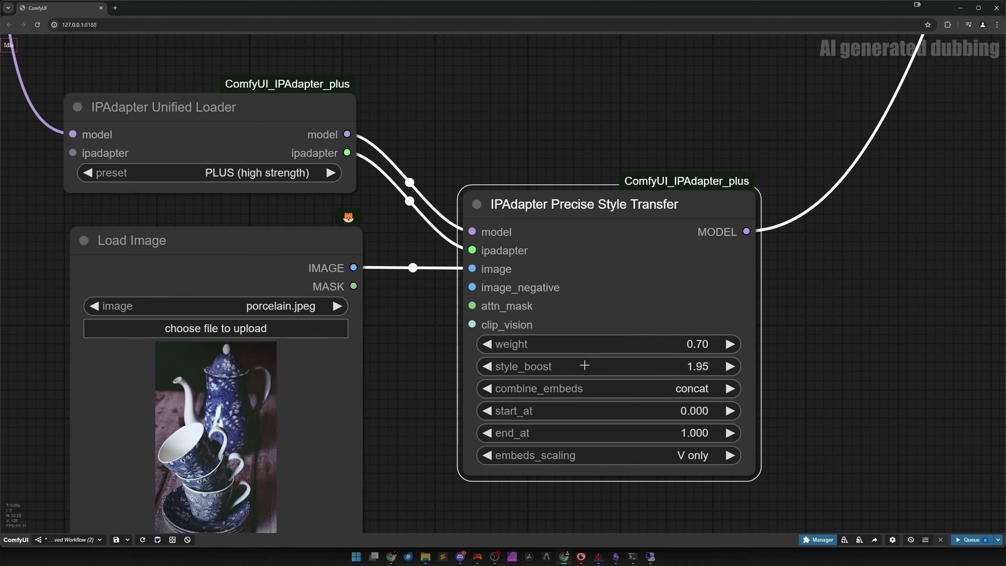
click(724, 365)
click(725, 366)
scroll(511, 398, down, 5)
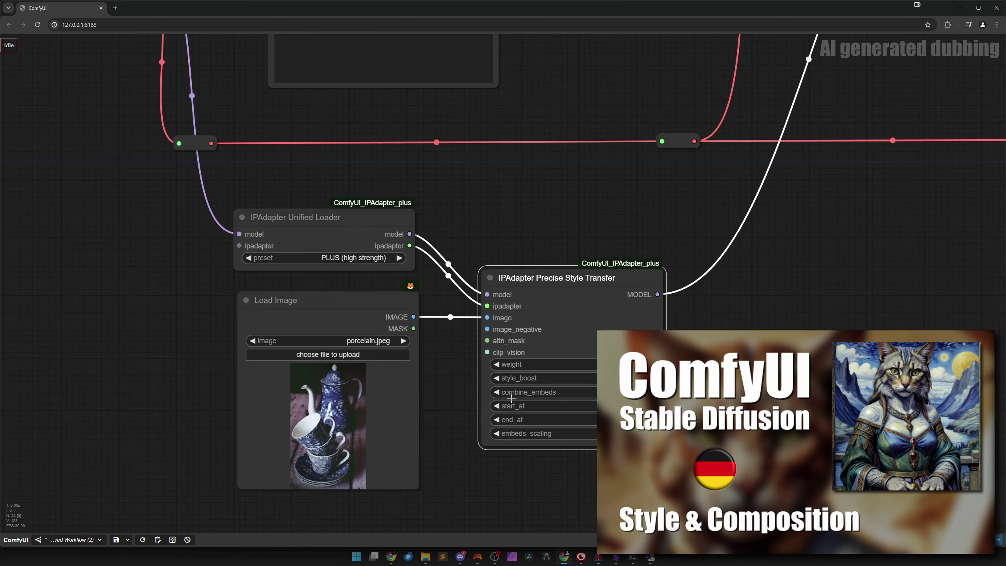
scroll(511, 398, down, 3)
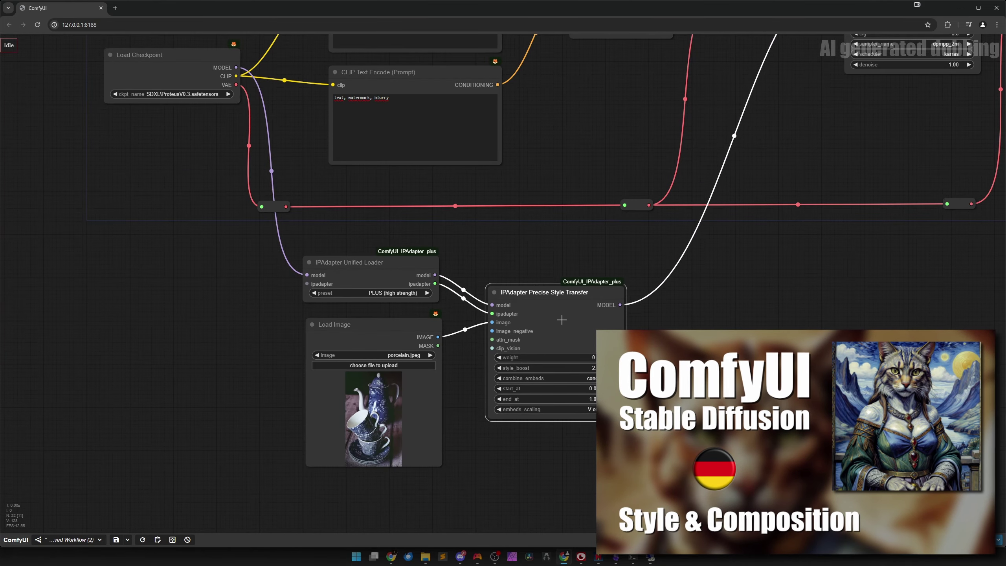
scroll(559, 309, down, 3)
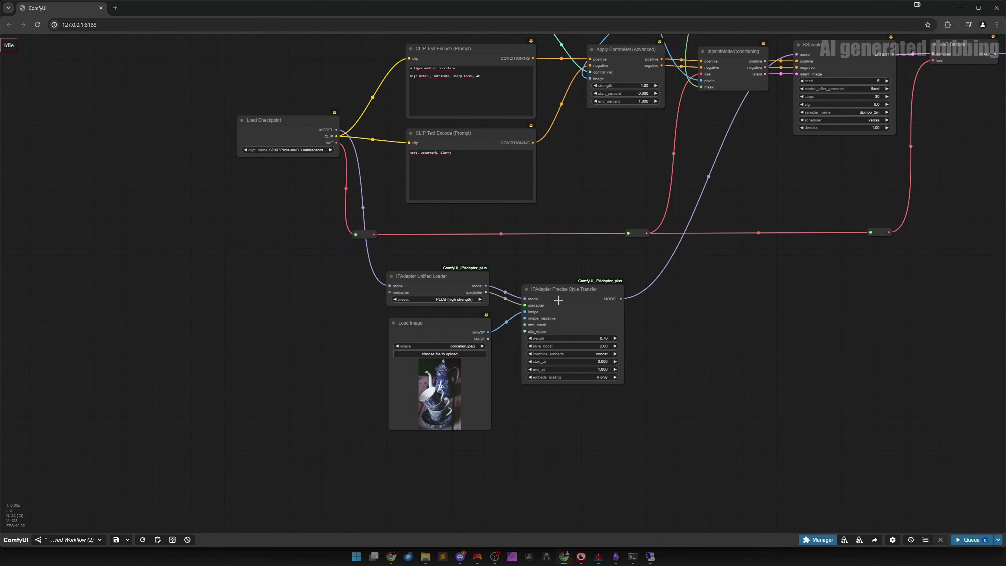
scroll(646, 351, up, 3)
scroll(616, 408, right, 4)
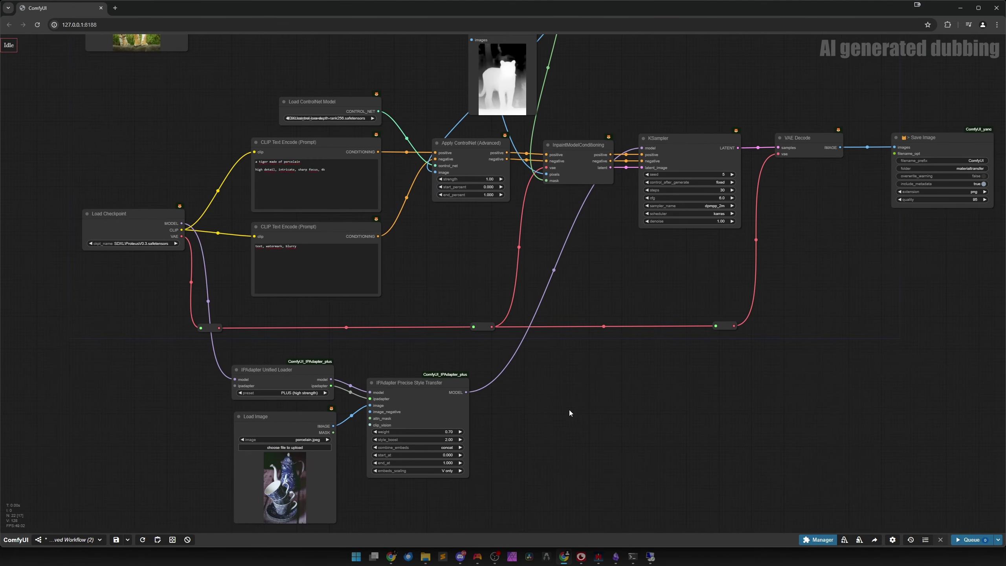
drag(792, 324, 736, 334)
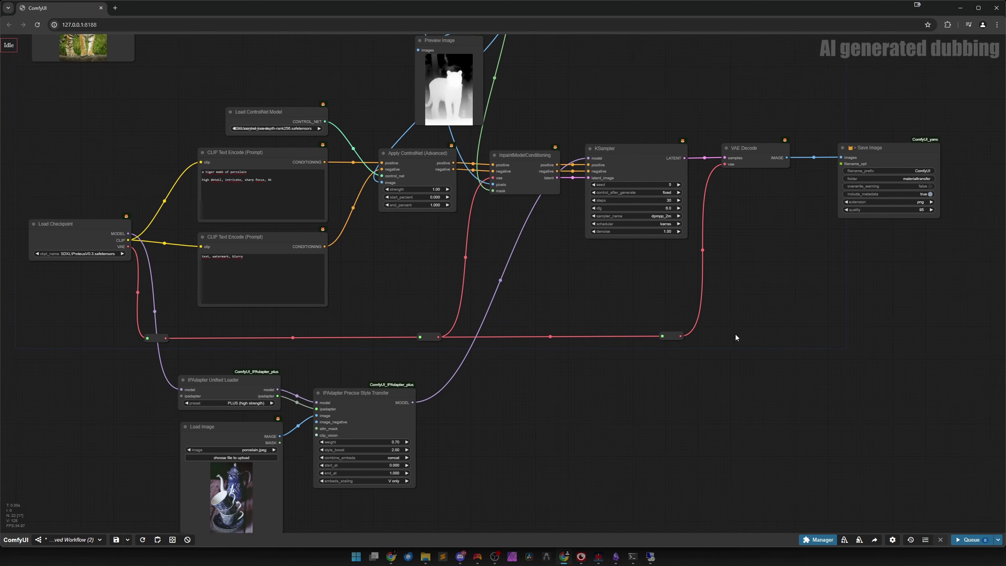
scroll(575, 392, down, 1)
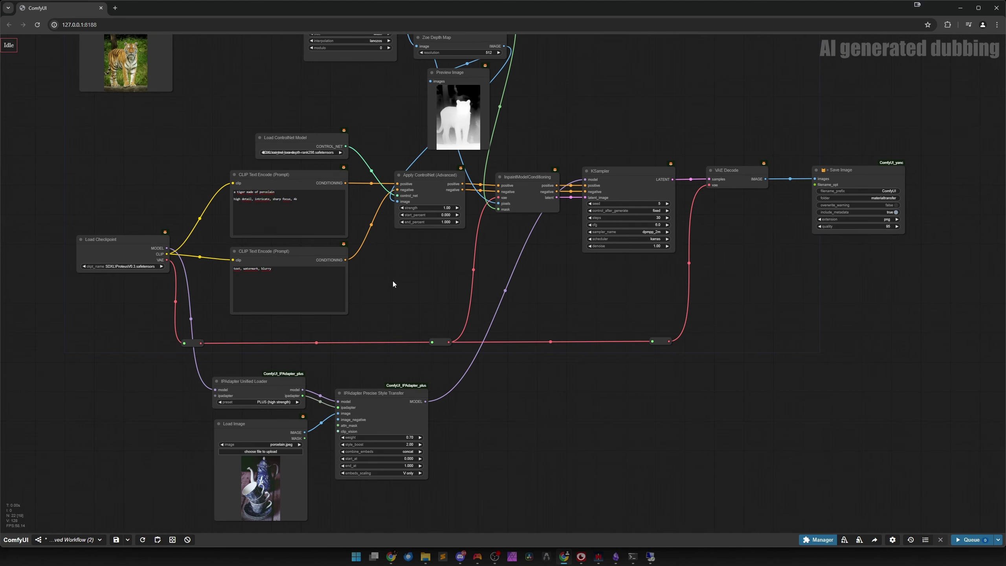
drag(393, 280, 508, 424)
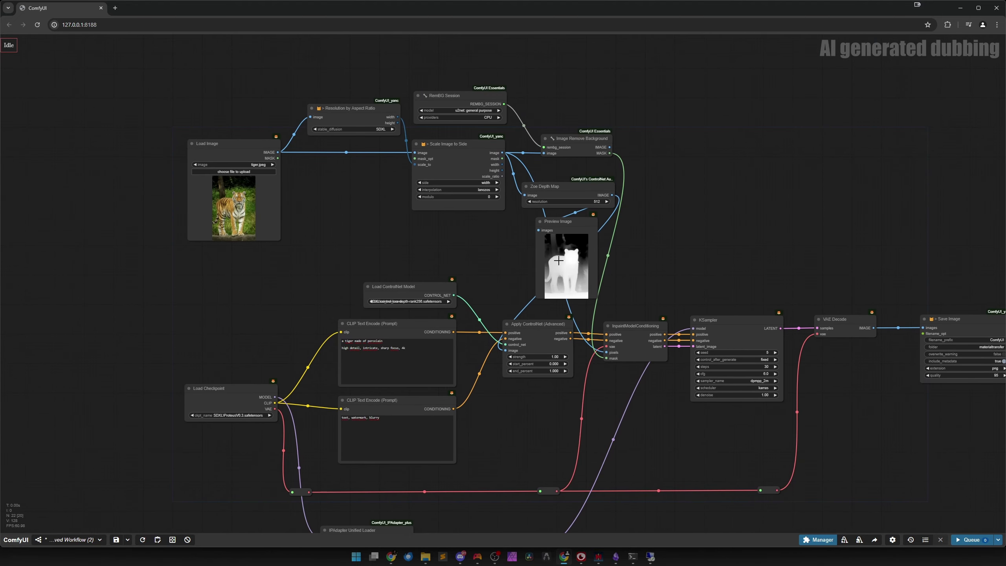
drag(559, 260, 564, 260)
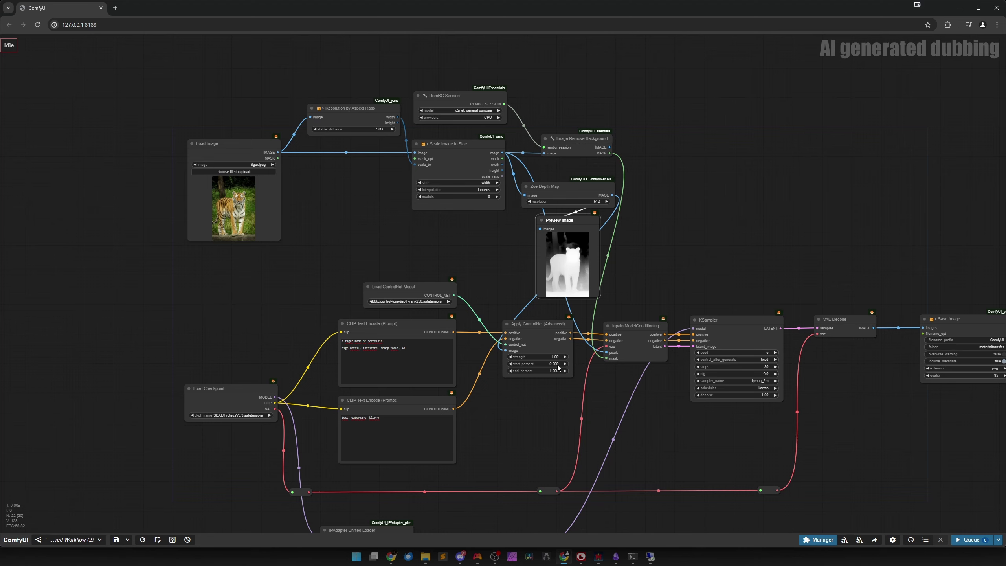
scroll(452, 320, down, 3)
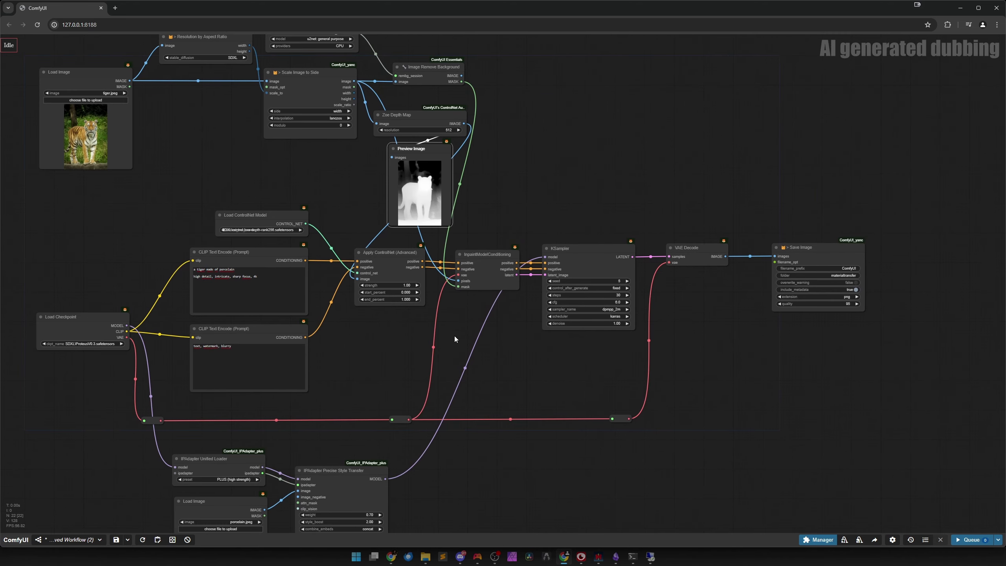
scroll(455, 335, up, 7)
click(651, 232)
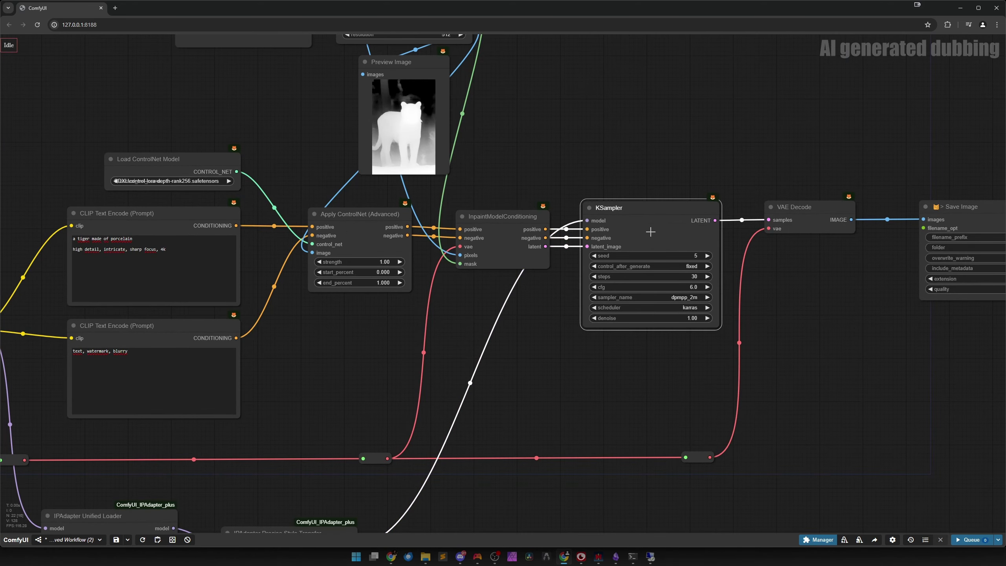
click(484, 247)
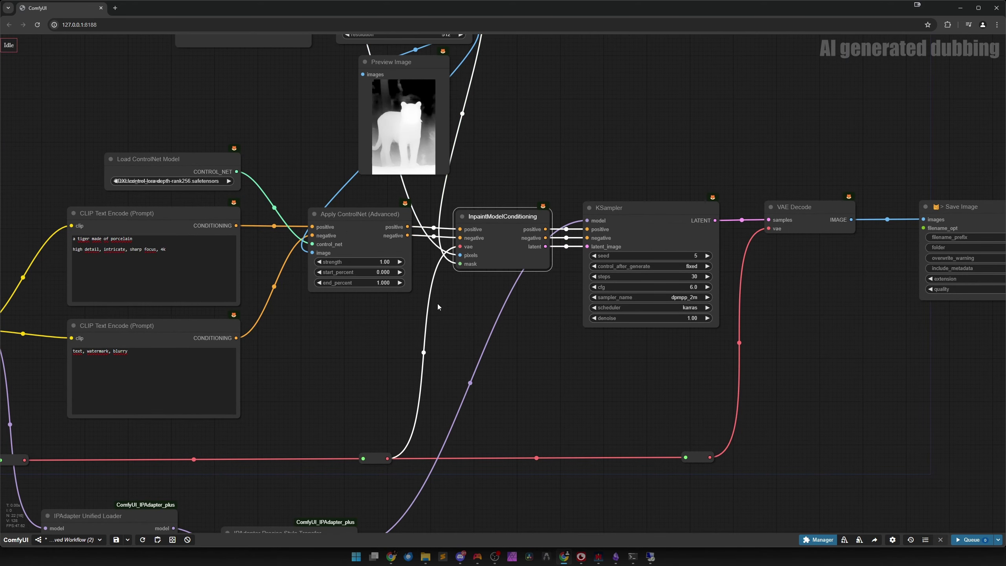
drag(396, 325, 514, 324)
click(483, 244)
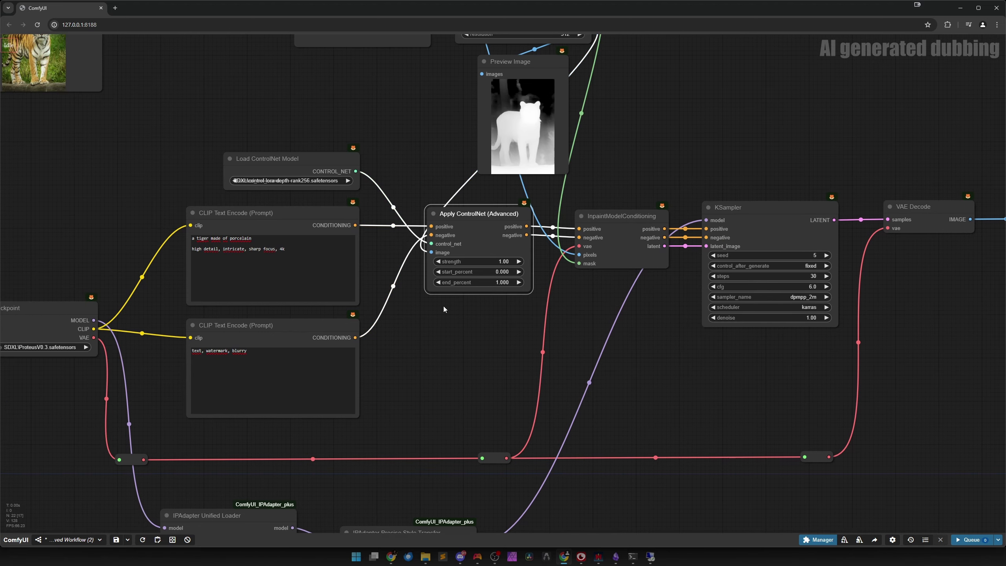
scroll(537, 154, up, 9)
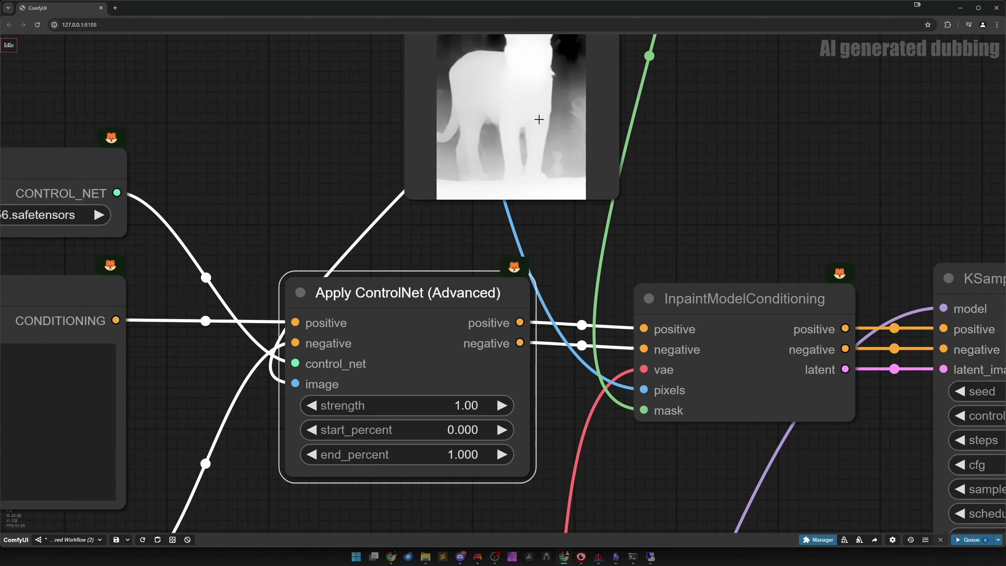
drag(539, 117, 531, 275)
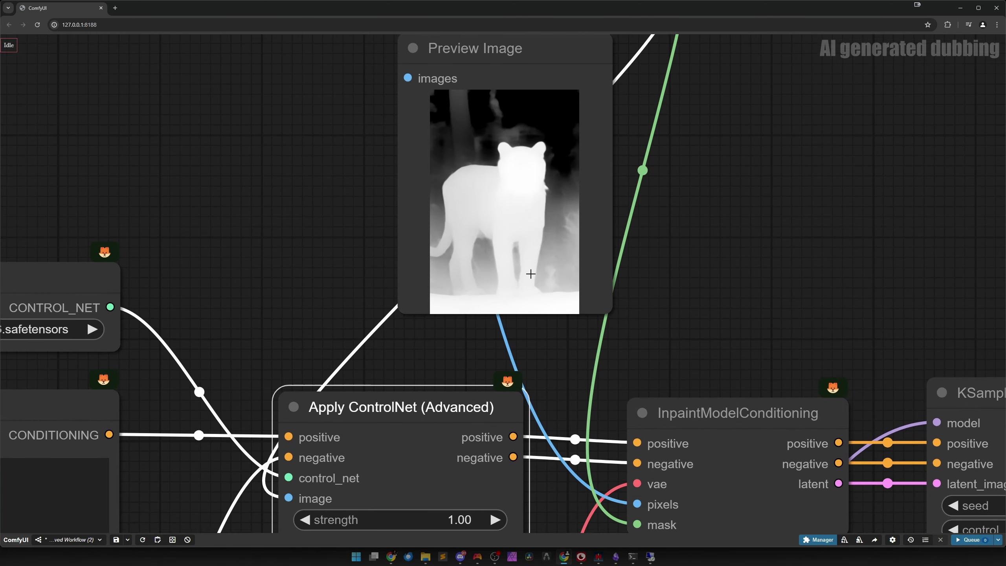
scroll(521, 262, up, 3)
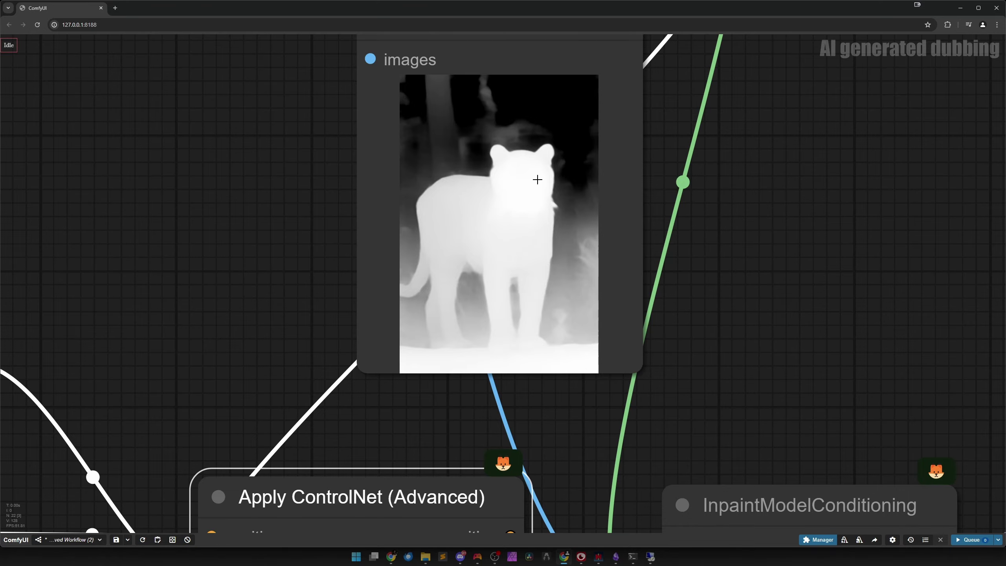
scroll(515, 341, down, 13)
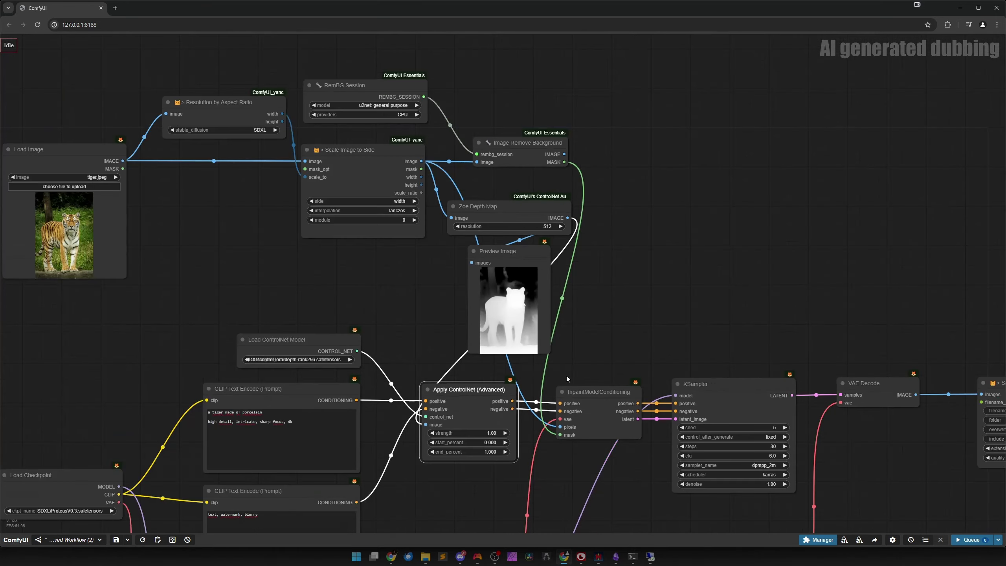
scroll(586, 474, down, 2)
drag(484, 349, 465, 248)
scroll(398, 410, up, 7)
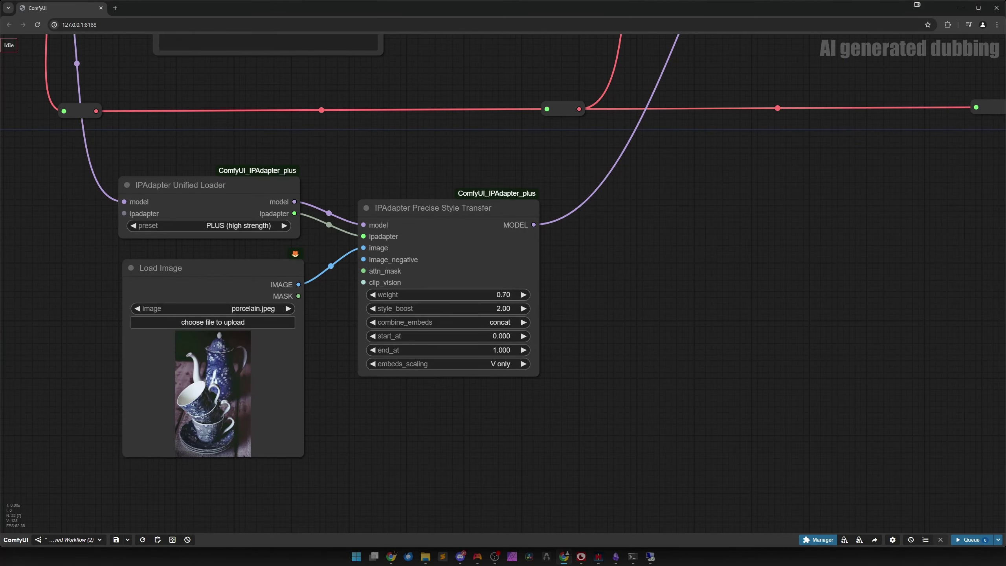
scroll(216, 411, down, 4)
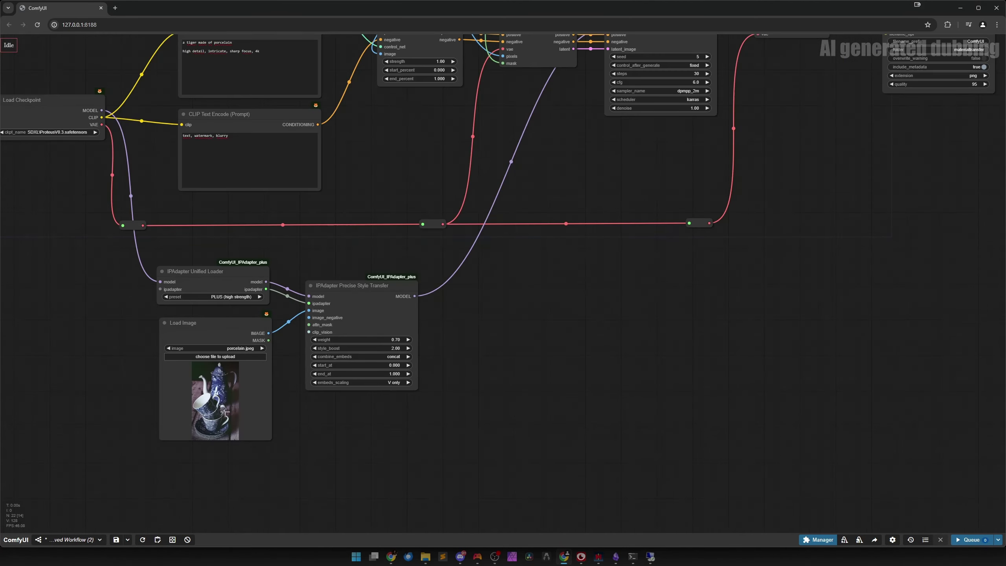
drag(394, 183, 503, 435)
scroll(439, 334, up, 8)
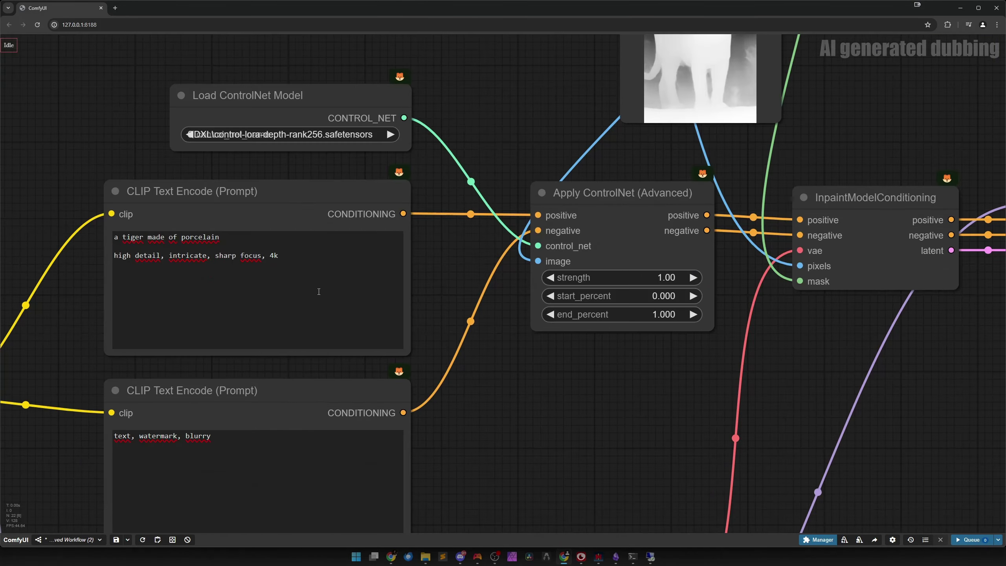
double_click(183, 237)
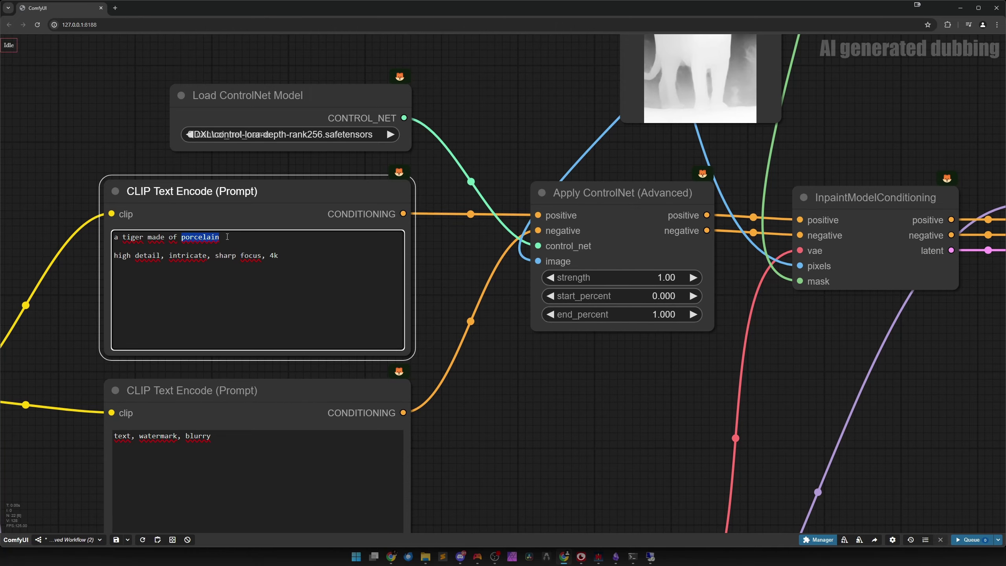
scroll(594, 437, down, 6)
- Queue the workflow and zoom into Save Image to check the blue-and-white porcelain tiger
drag(594, 437, 459, 325)
scroll(577, 419, down, 5)
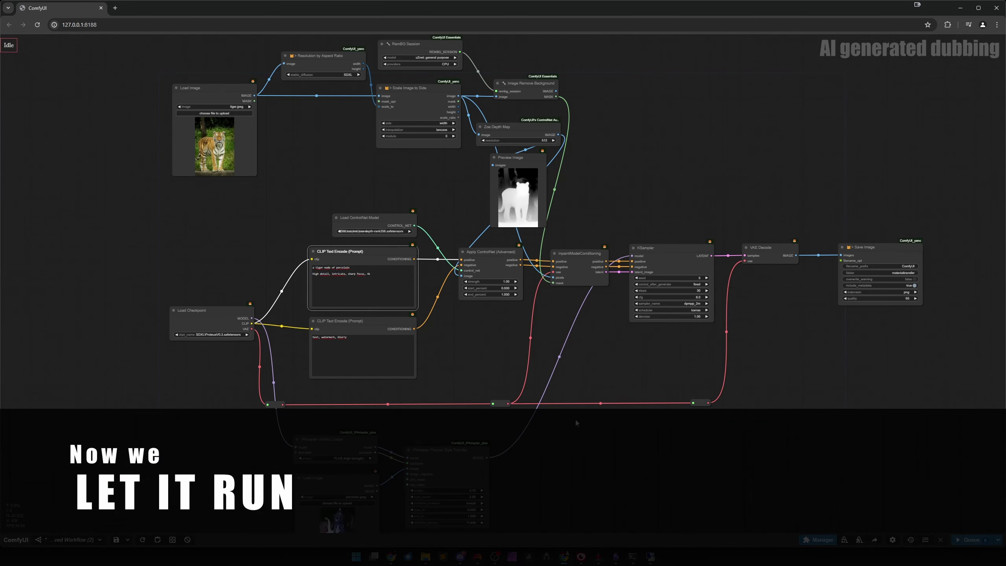
scroll(638, 450, down, 4)
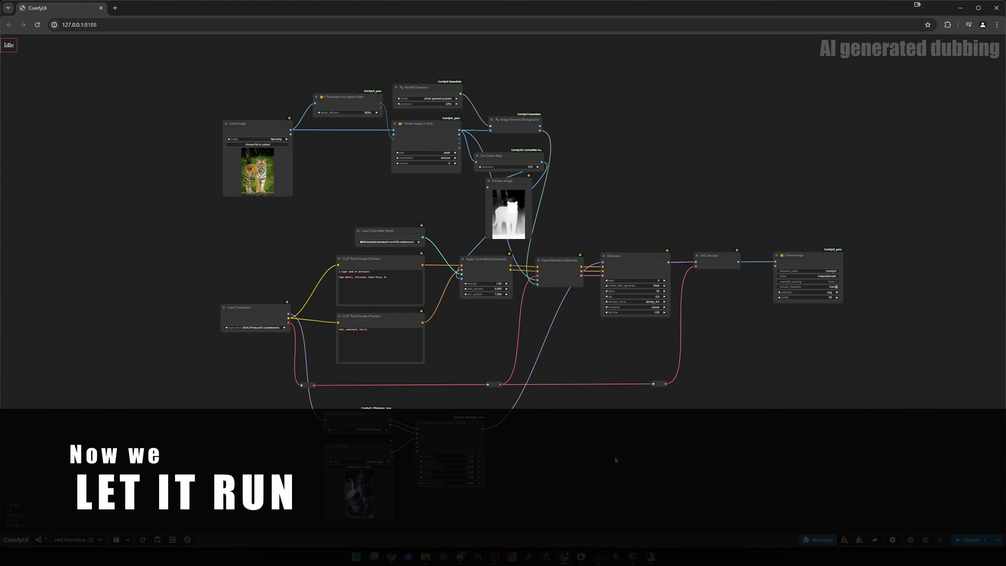
drag(617, 460, 578, 448)
click(965, 537)
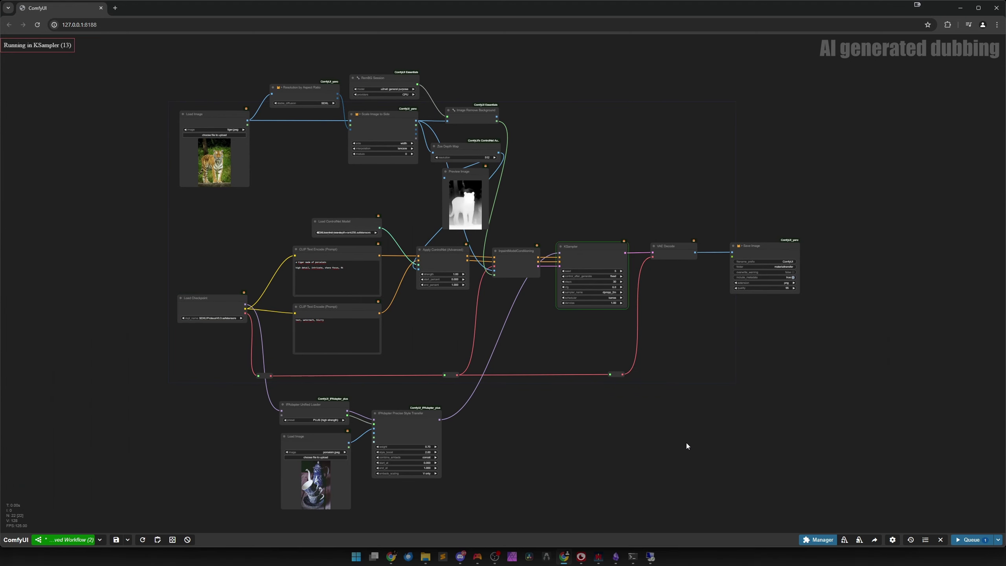
scroll(772, 393, up, 9)
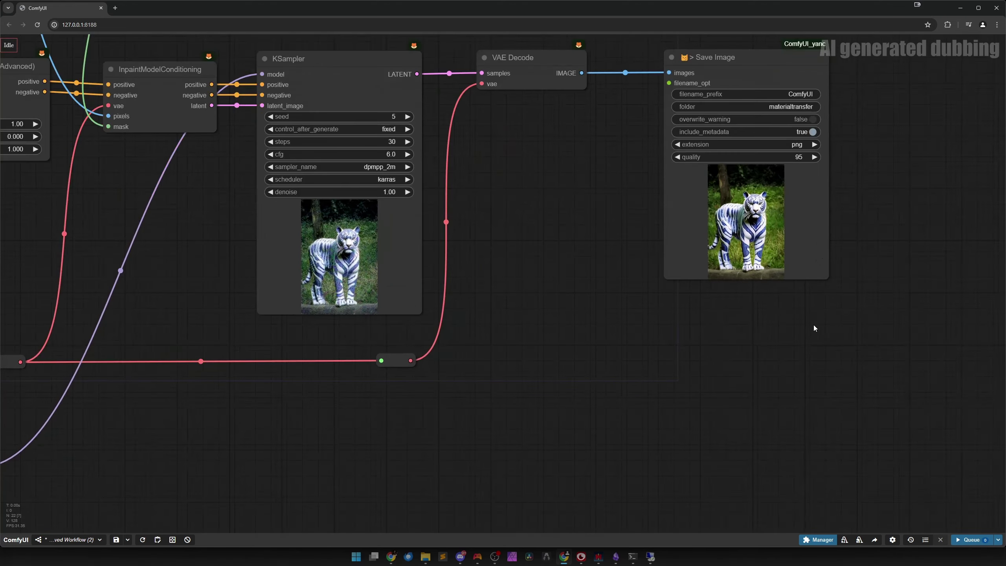
scroll(561, 303, up, 10)
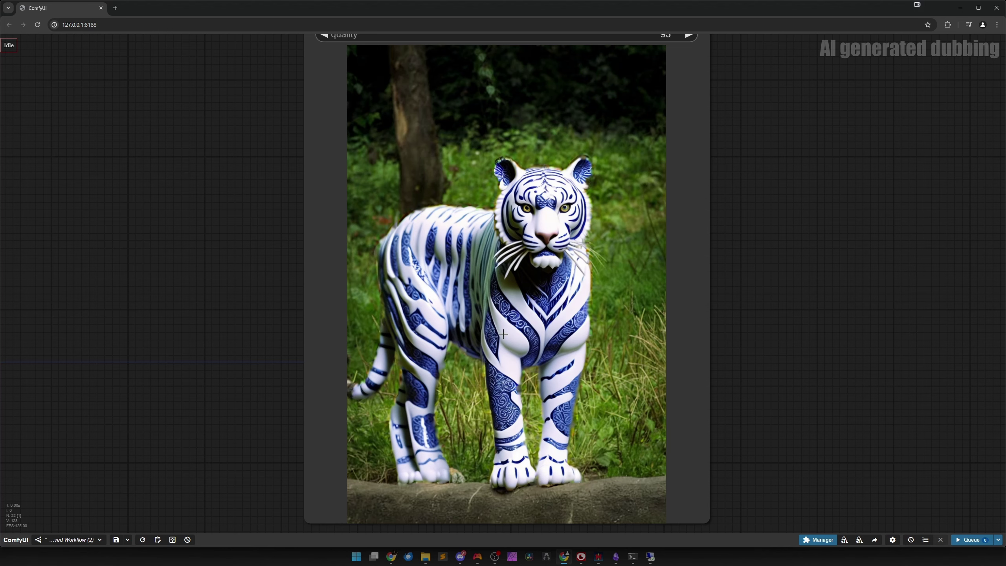
scroll(500, 204, up, 7)
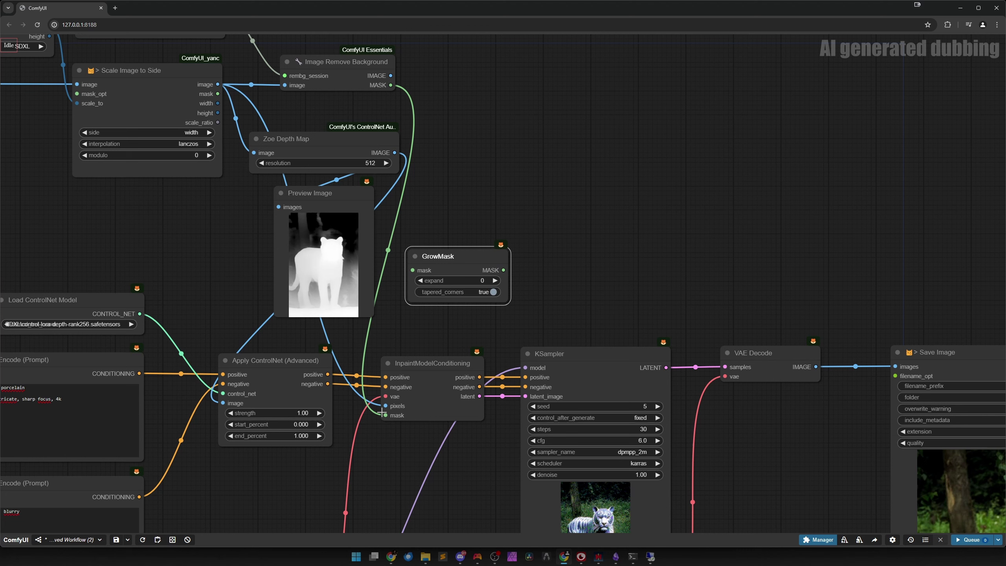
- Route the mask through GrowMask into InpaintModelConditioning, with expand set to 12
drag(385, 415, 413, 271)
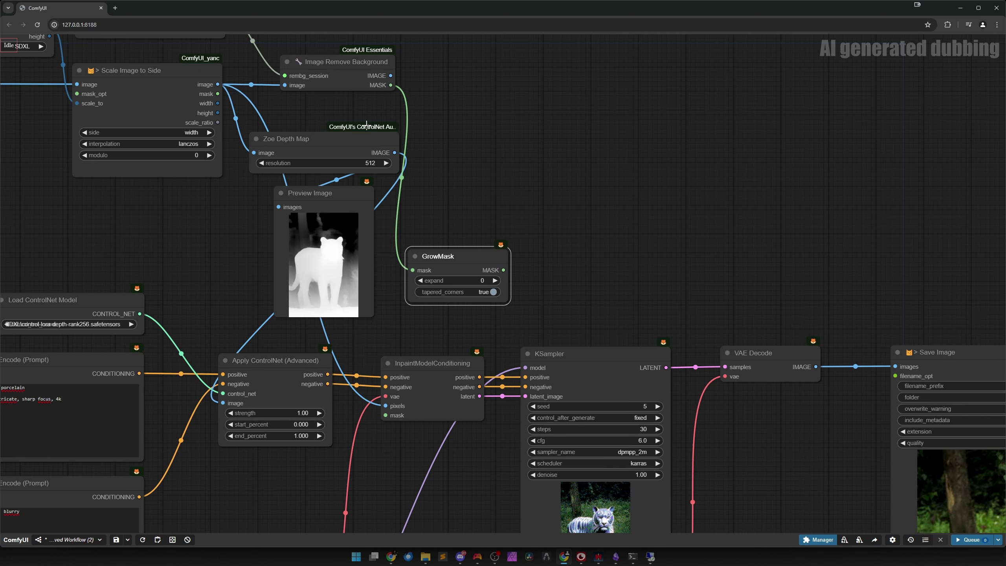
drag(503, 270, 402, 402)
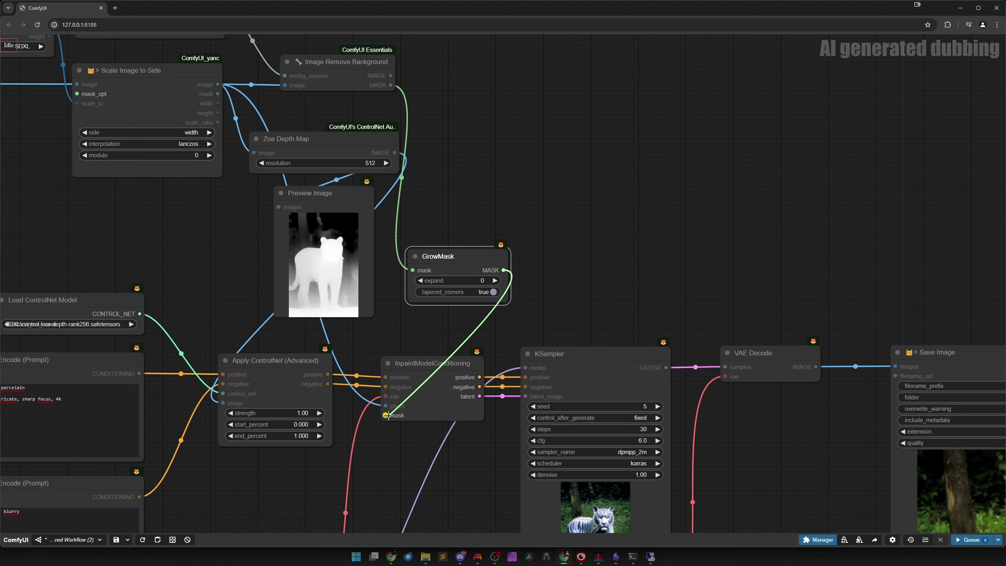
drag(388, 415, 387, 416)
drag(461, 261, 435, 290)
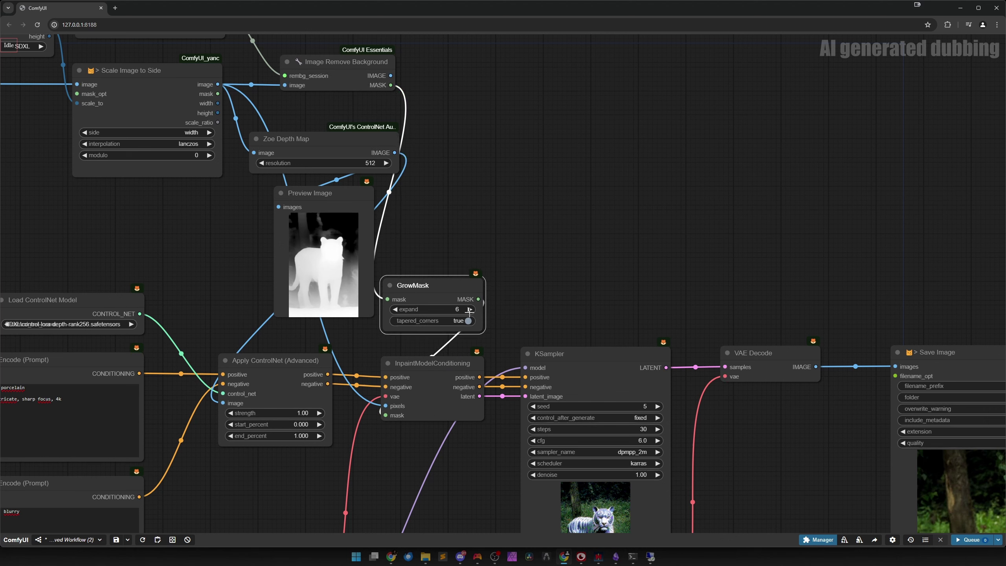
click(470, 309)
scroll(508, 325, down, 5)
- Rerun the workflow and inspect the refreshed porcelain tiger in Save Image
click(972, 540)
scroll(654, 464, down, 3)
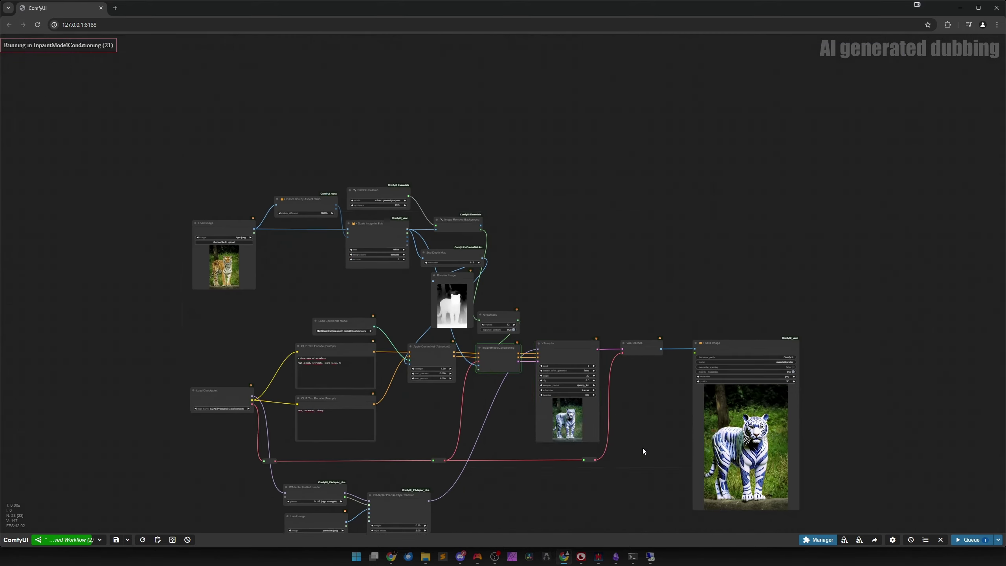
drag(654, 463, 613, 348)
scroll(723, 322, up, 15)
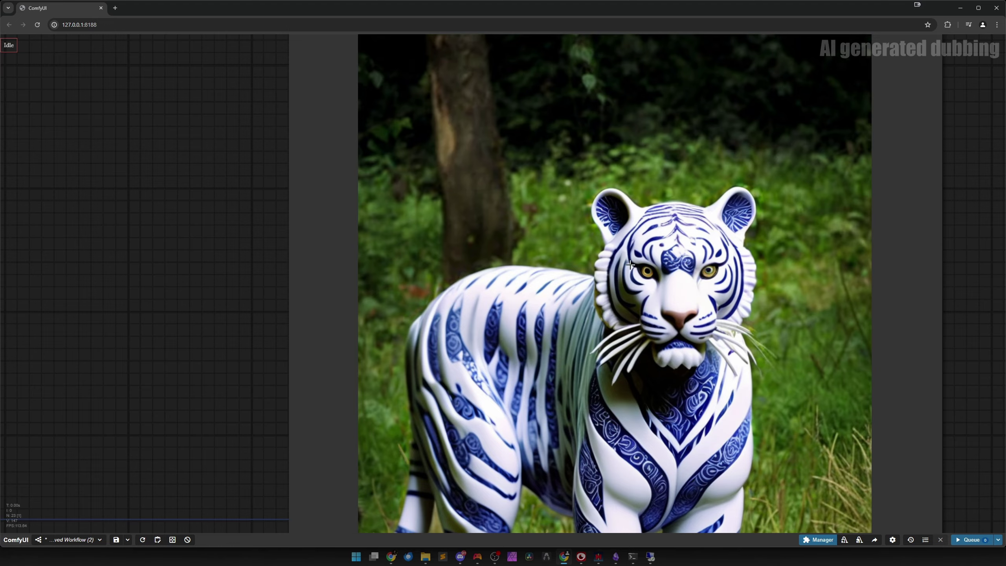
scroll(613, 282, down, 1)
scroll(612, 289, down, 8)
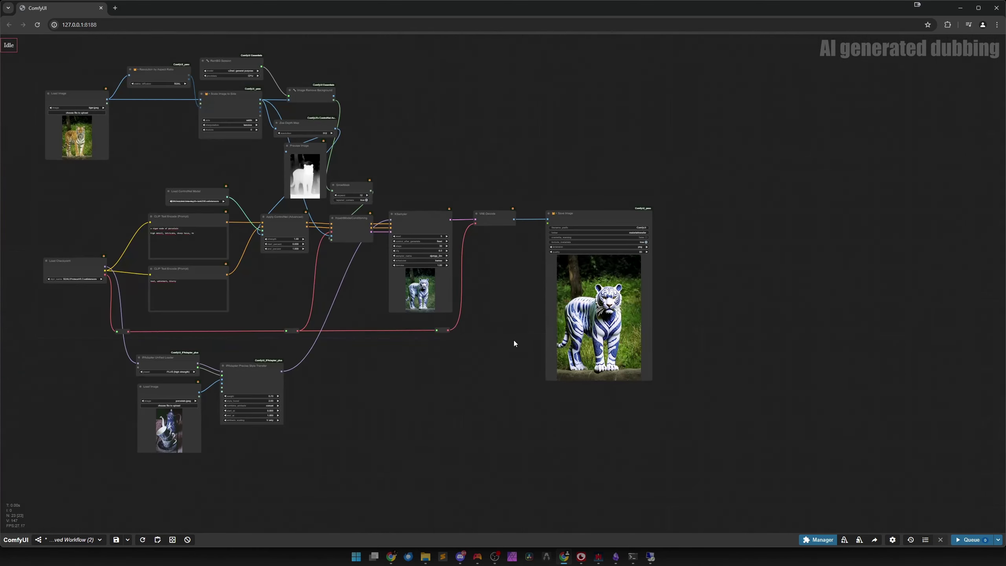
scroll(442, 364, down, 3)
- Add an IPAdapter Noise node with blur 2 feeding the style transfer's image_negative input
drag(404, 377, 473, 375)
scroll(474, 375, up, 2)
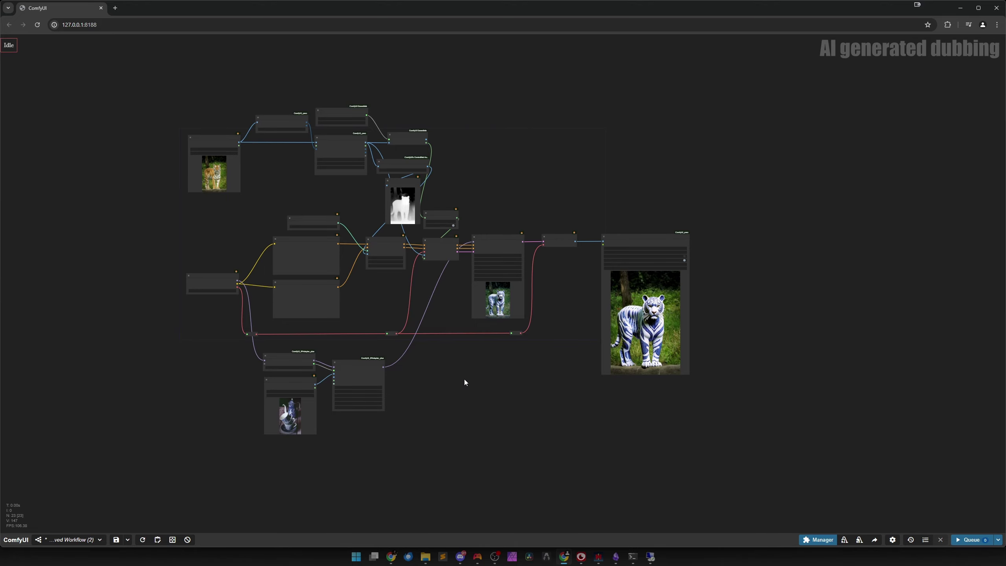
scroll(552, 339, up, 6)
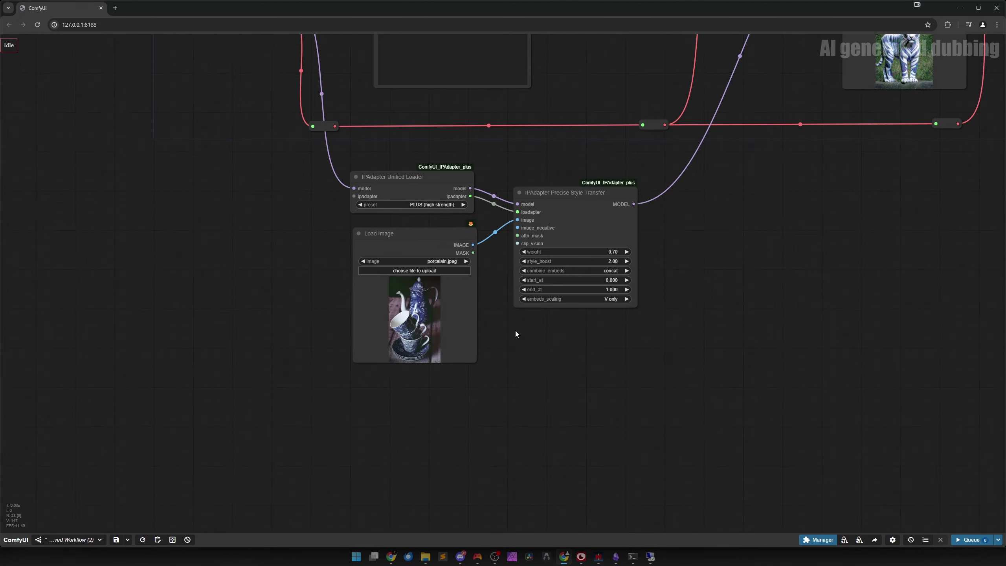
double_click(414, 428)
text(ipadapter noi)
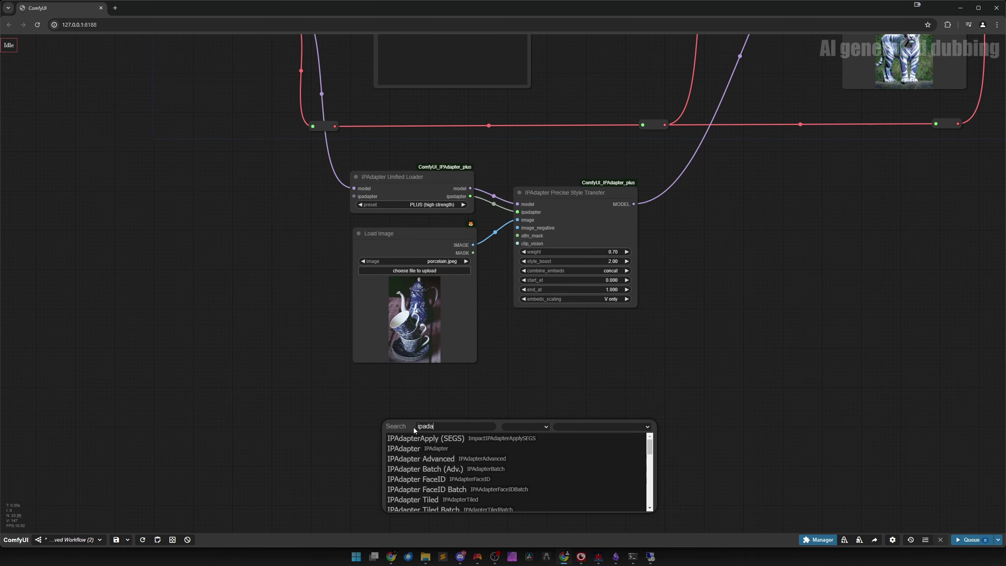
key(Return)
drag(481, 440, 430, 409)
scroll(429, 409, up, 4)
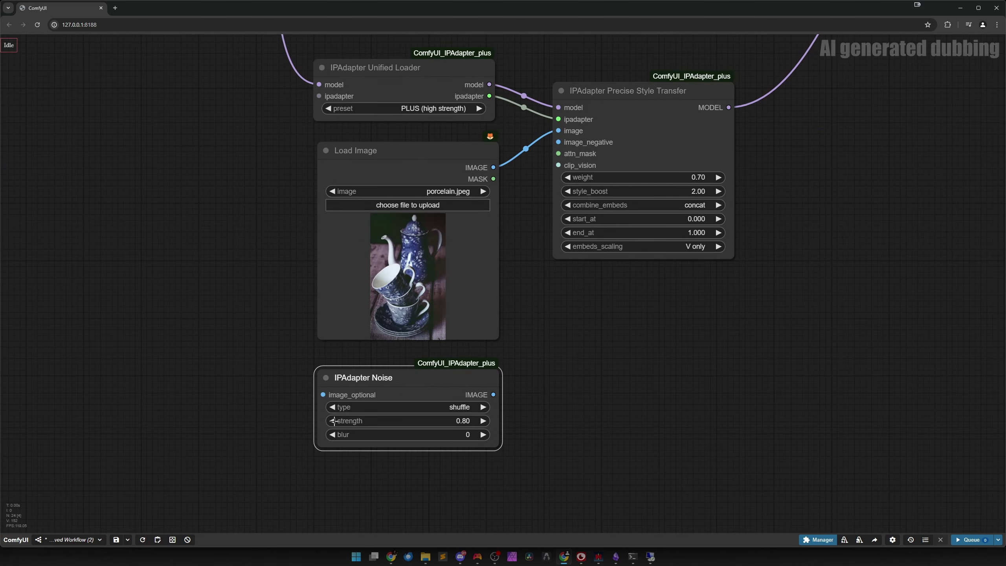
click(484, 434)
click(483, 434)
drag(493, 391, 558, 142)
drag(439, 389, 442, 385)
scroll(650, 359, down, 5)
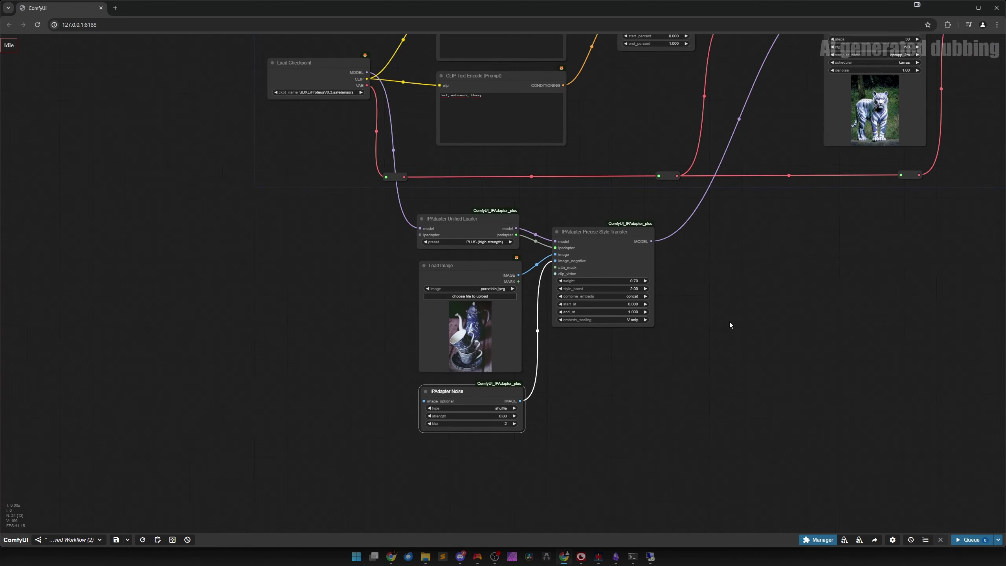
- Fit the whole workflow in view and select the inpaint, sampler, decode and save nodes
drag(715, 330, 604, 401)
scroll(604, 379, down, 2)
scroll(604, 401, down, 1)
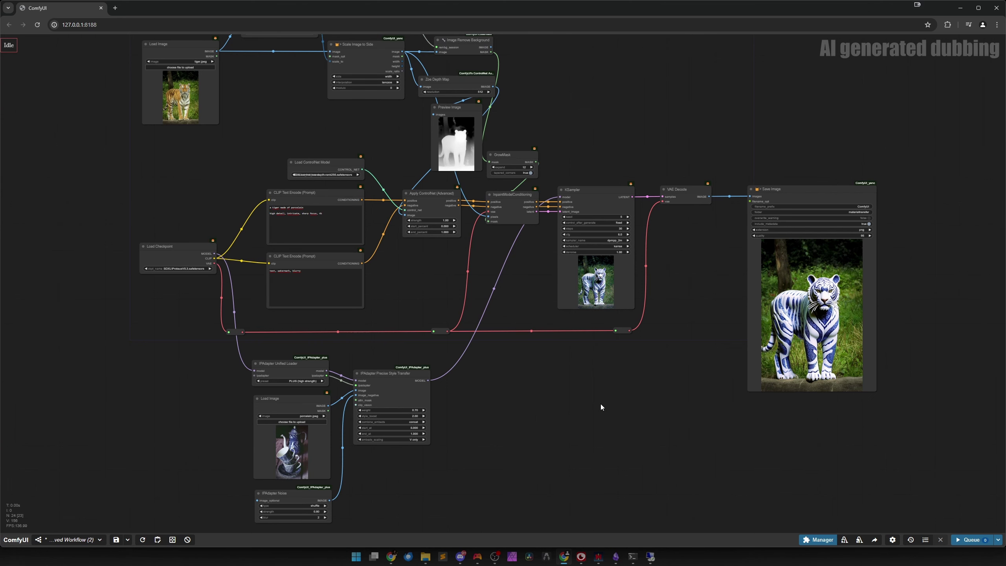
scroll(616, 391, down, 2)
drag(615, 391, 444, 418)
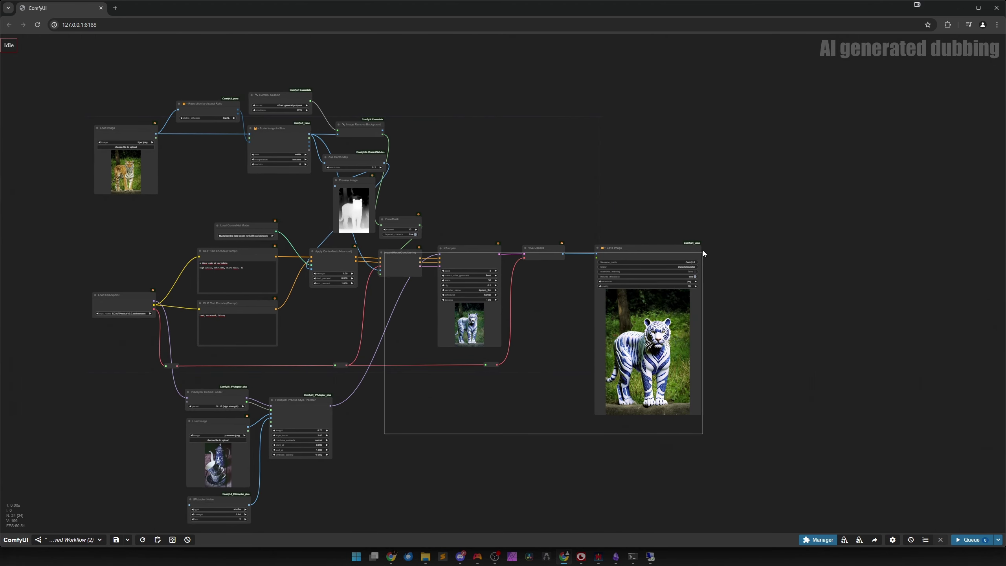
drag(703, 251, 525, 272)
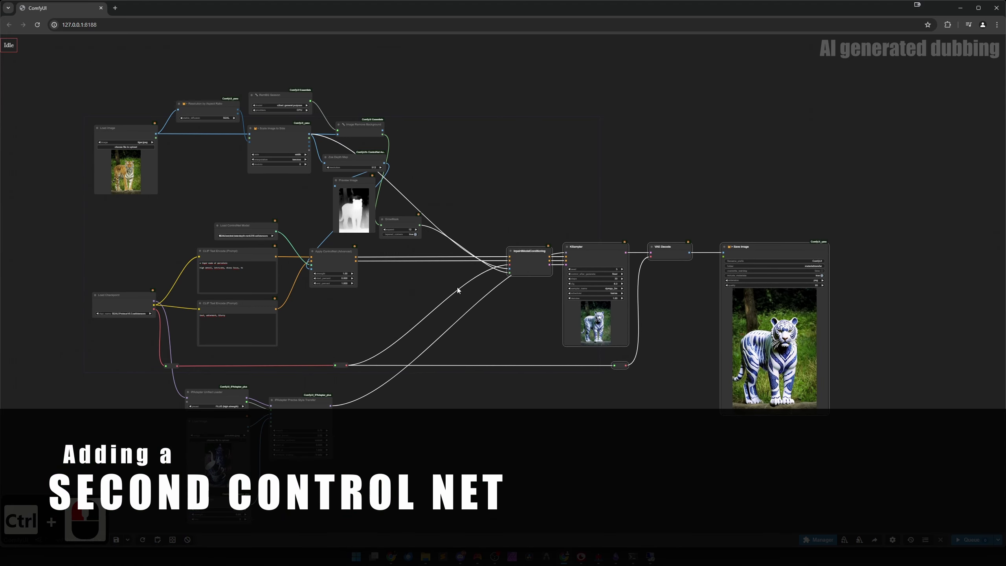
- Add an Image Comparer (rgthree) node fed by VAE Decode's image on image_b
click(404, 295)
drag(600, 408, 529, 355)
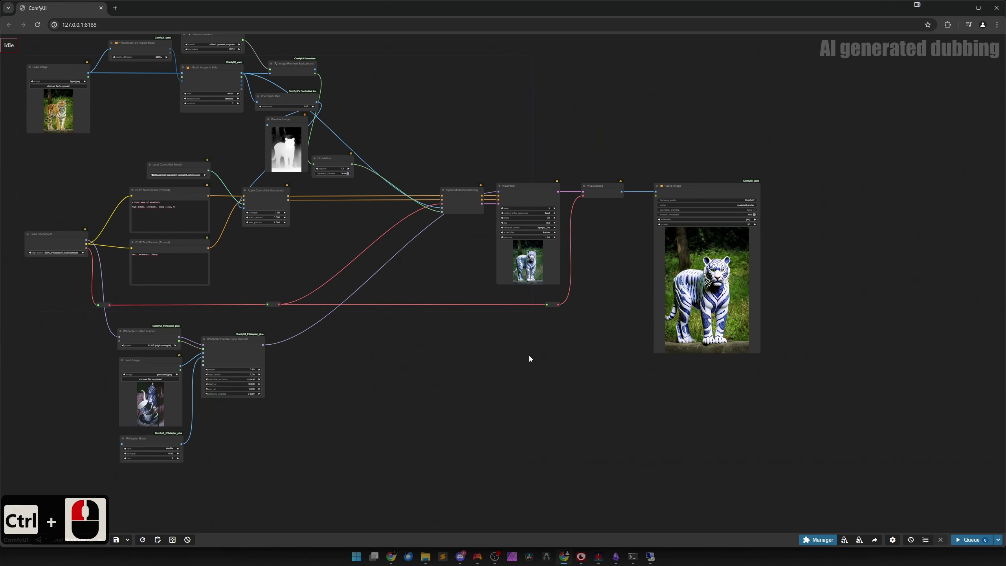
double_click(529, 356)
text(comparer)
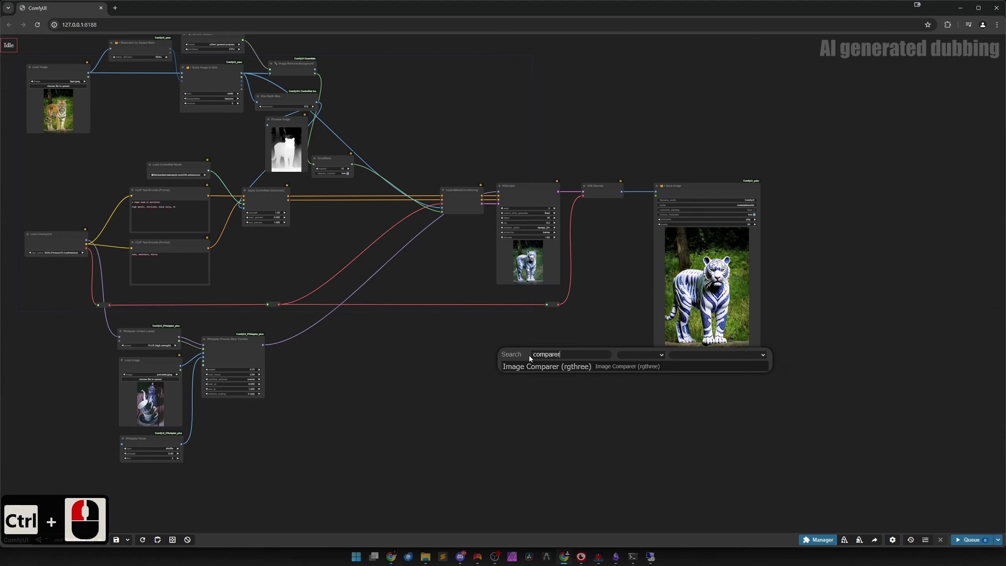
key(Return)
scroll(529, 355, up, 1)
scroll(544, 362, up, 2)
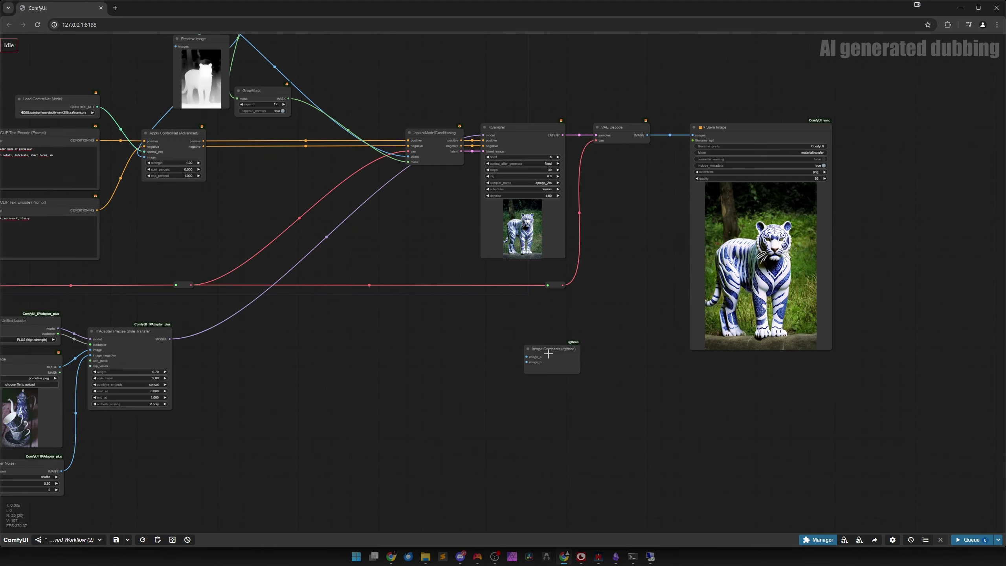
drag(647, 135, 537, 367)
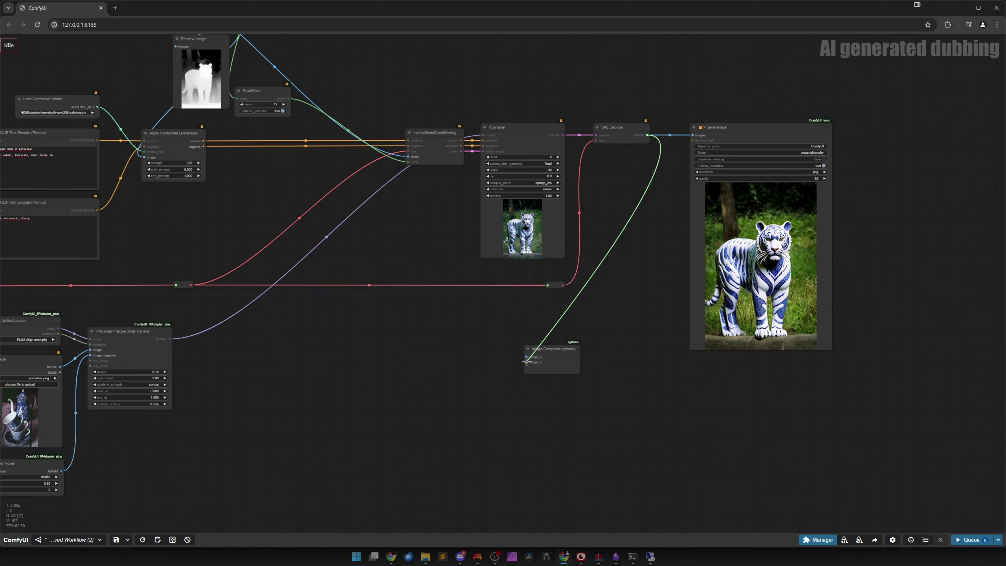
- Link the Image Remove Background output to the Image Comparer's image_a input
scroll(443, 380, down, 8)
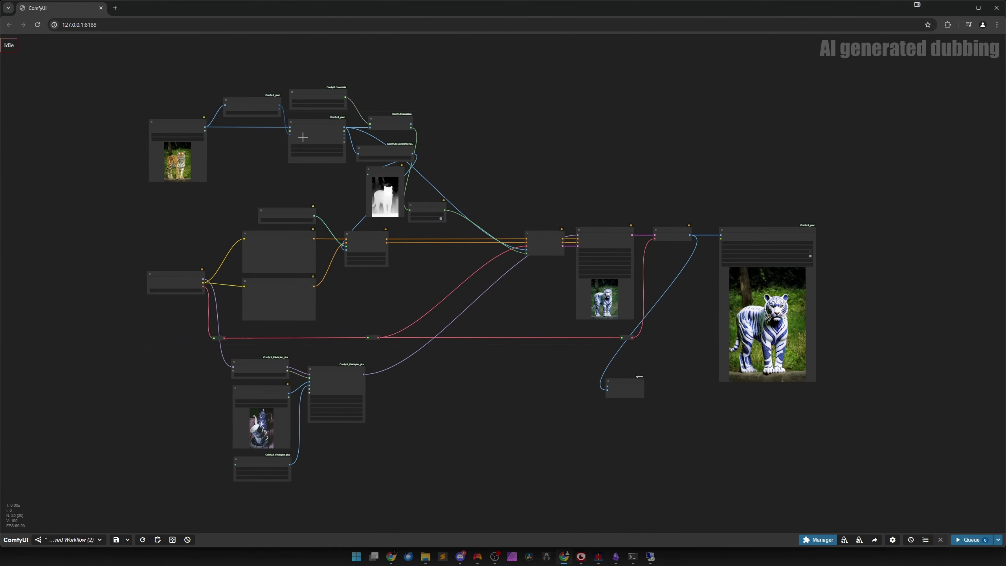
scroll(310, 131, up, 3)
drag(370, 135, 740, 99)
- Queue a new run and compare the original tiger against the porcelain result
scroll(731, 182, down, 1)
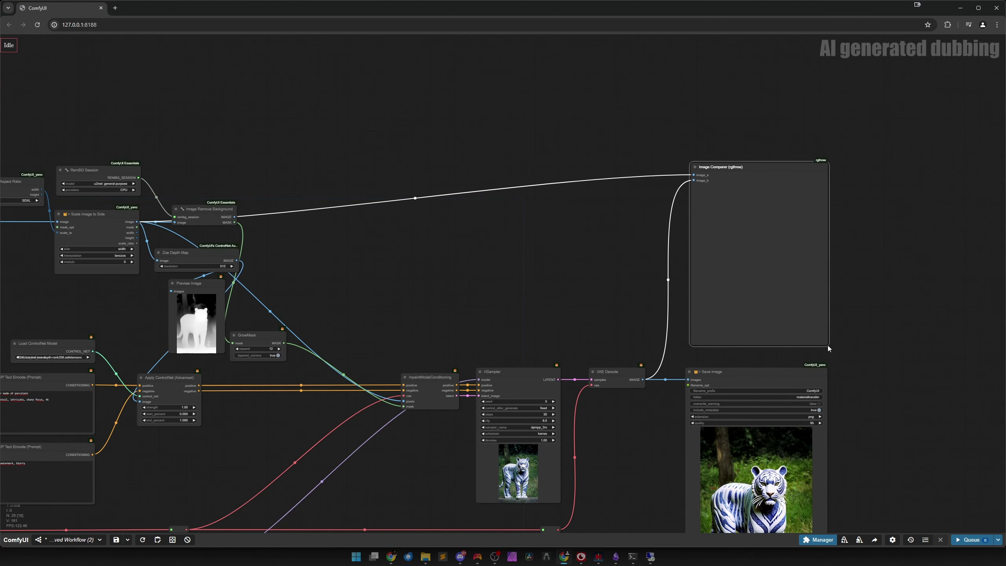
key(ctrl+Return)
scroll(512, 324, down, 5)
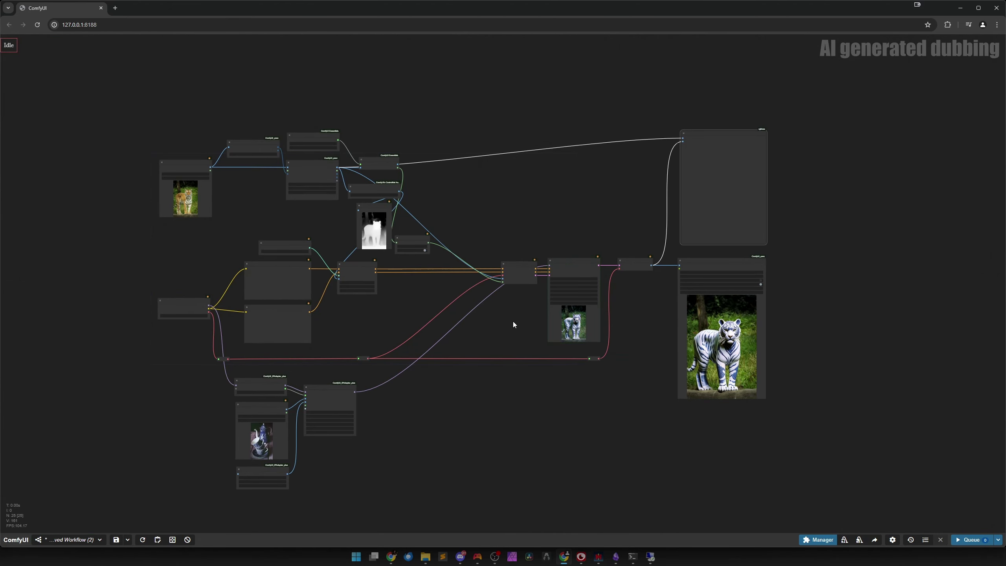
scroll(729, 186, up, 10)
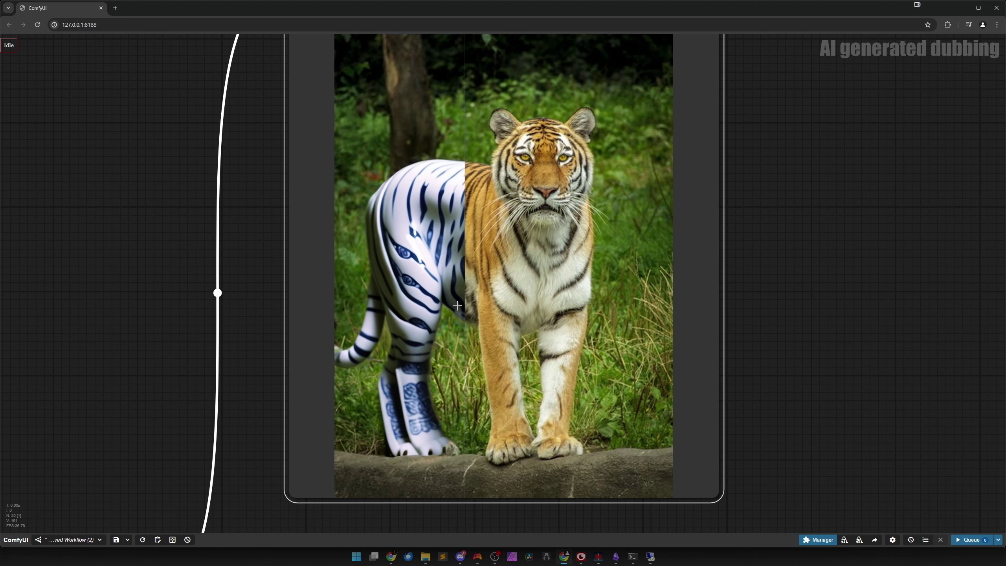
scroll(457, 306, down, 10)
drag(517, 203, 529, 254)
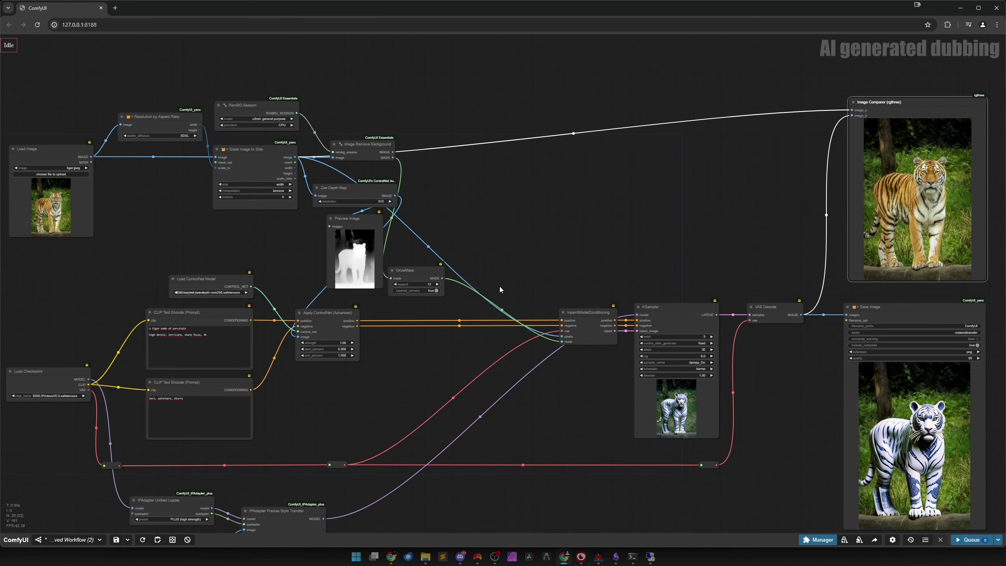
- Duplicate Apply ControlNet and chain positive/negative conditioning through it into InpaintModelConditioning
scroll(426, 346, up, 3)
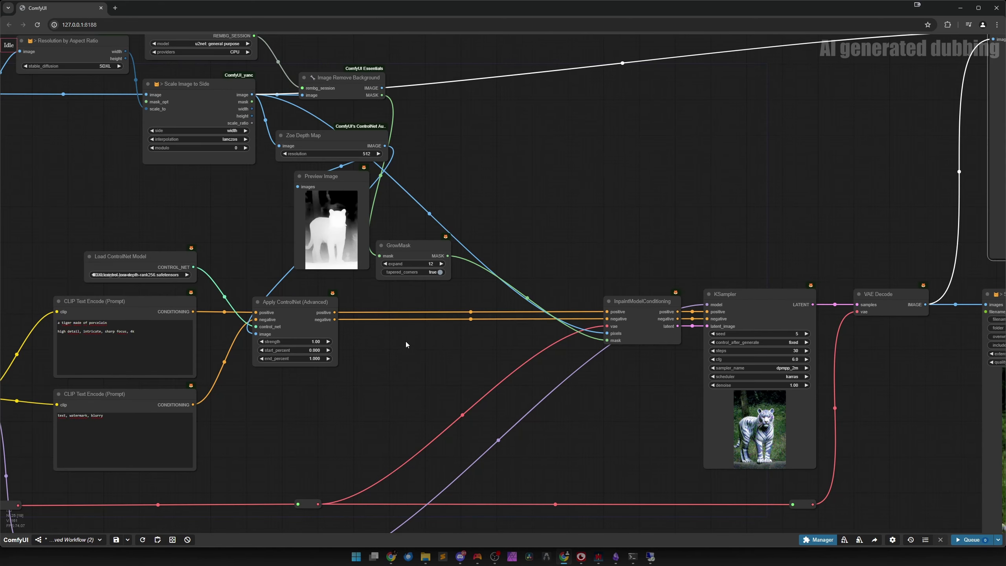
drag(293, 323, 471, 358)
scroll(470, 358, up, 3)
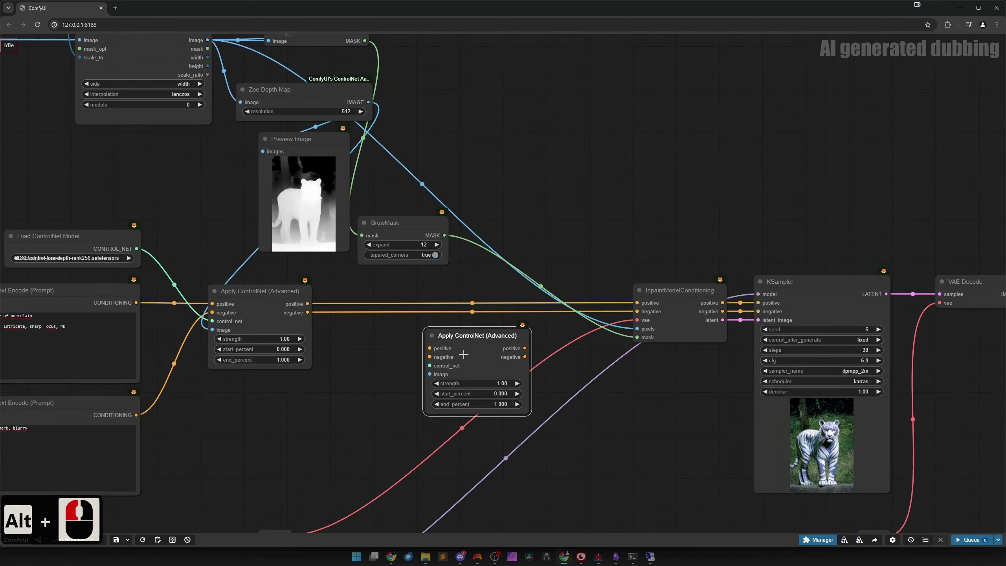
drag(673, 292, 423, 347)
drag(673, 302, 423, 357)
drag(538, 347, 674, 302)
- Feed the Canny edge image into the second Apply ControlNet and view the comparison
scroll(475, 277, down, 3)
scroll(541, 283, down, 2)
scroll(460, 219, up, 2)
drag(460, 219, 450, 212)
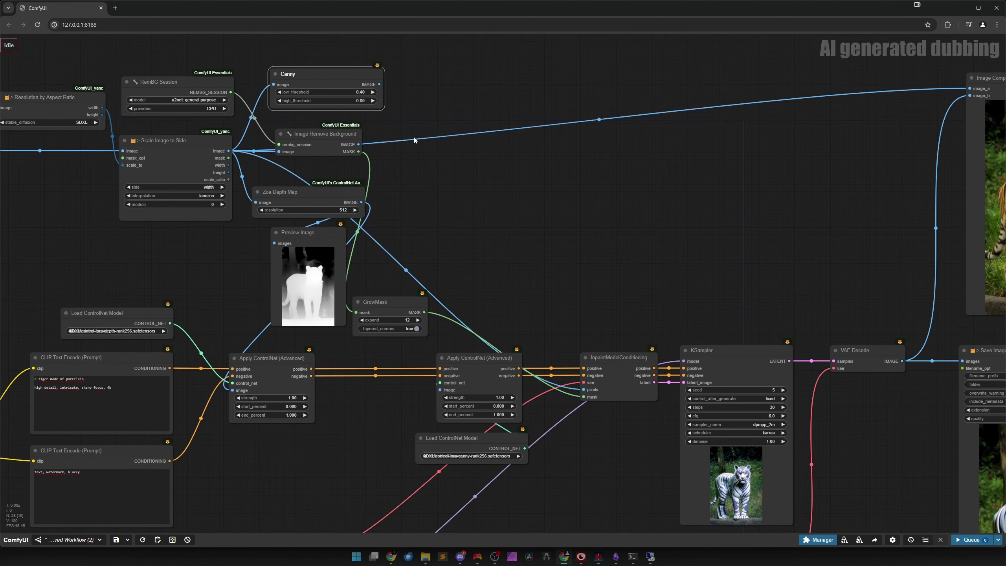
drag(379, 85, 441, 390)
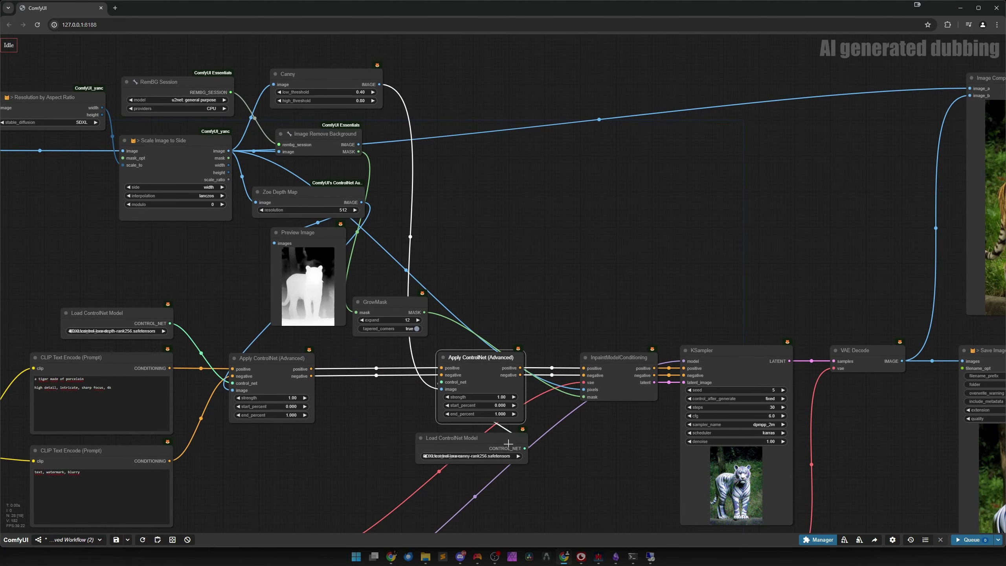
drag(634, 238, 119, 238)
scroll(532, 238, up, 5)
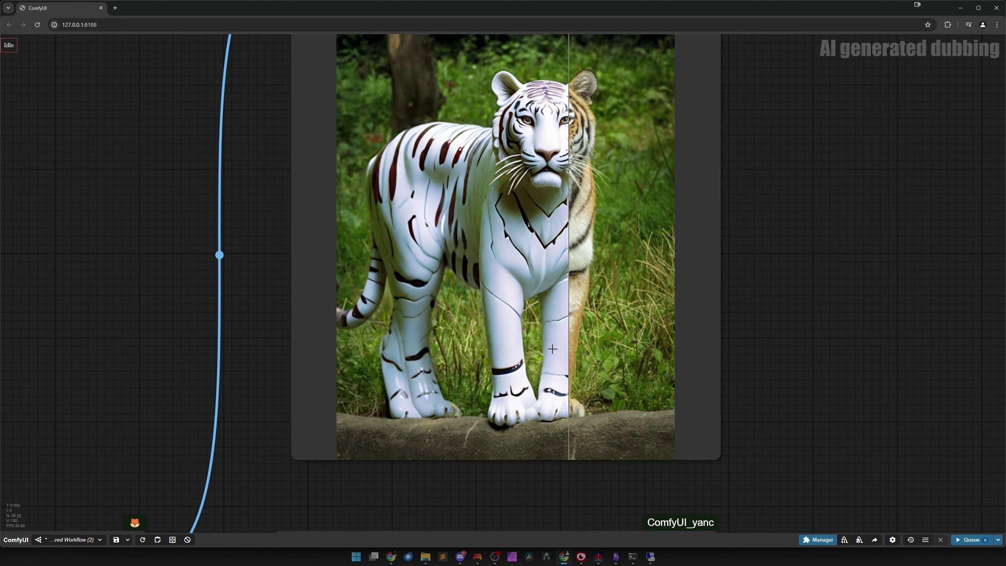
- Inspect the canny-guided striped tiger, then bypass the second Apply ControlNet with Ctrl+B
scroll(555, 361, down, 5)
scroll(471, 384, down, 8)
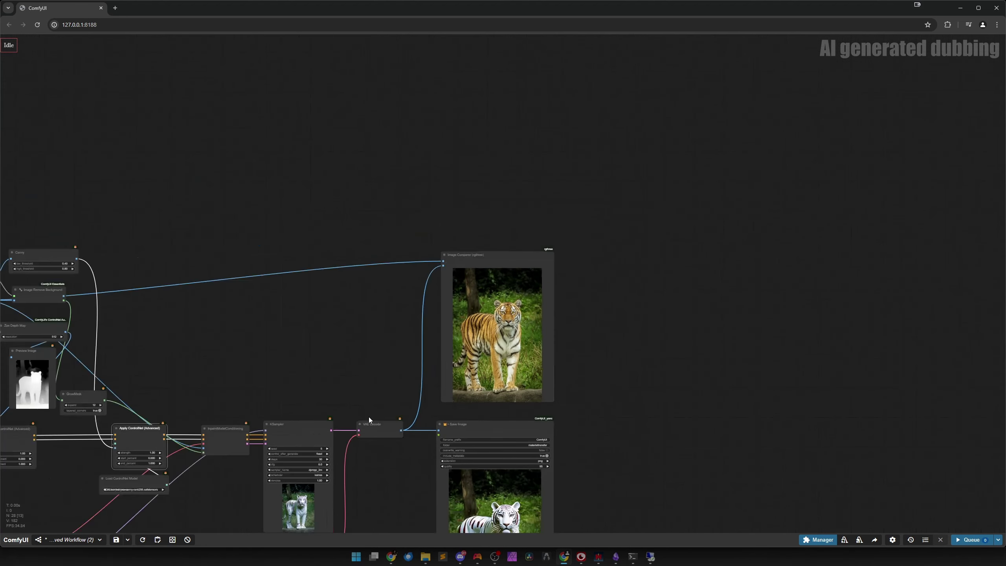
drag(369, 417, 533, 376)
key(ctrl+b)
drag(517, 435, 520, 411)
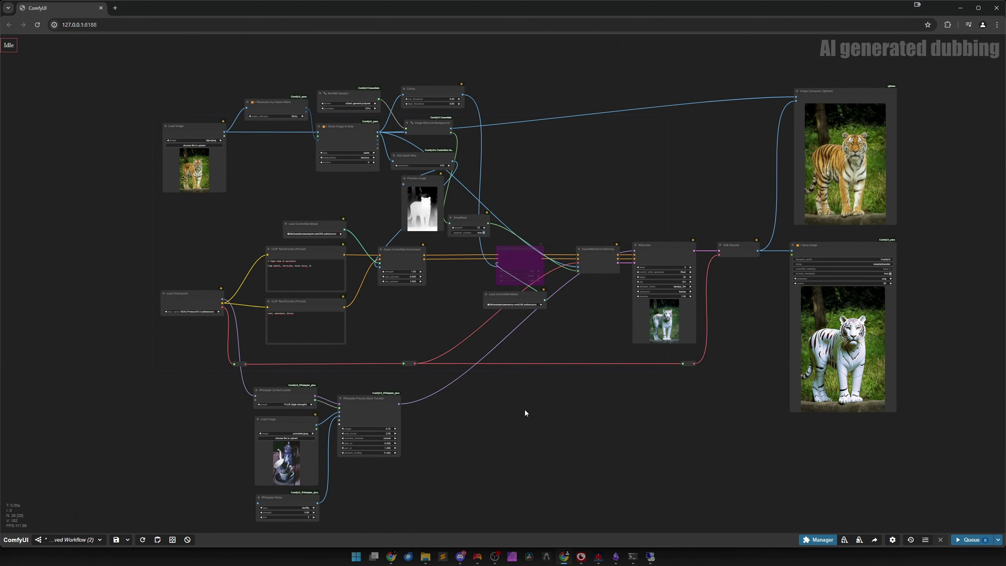
mouse_move(202, 195)
mouse_down()
mouse_move(411, 309)
mouse_move(202, 186)
mouse_up()
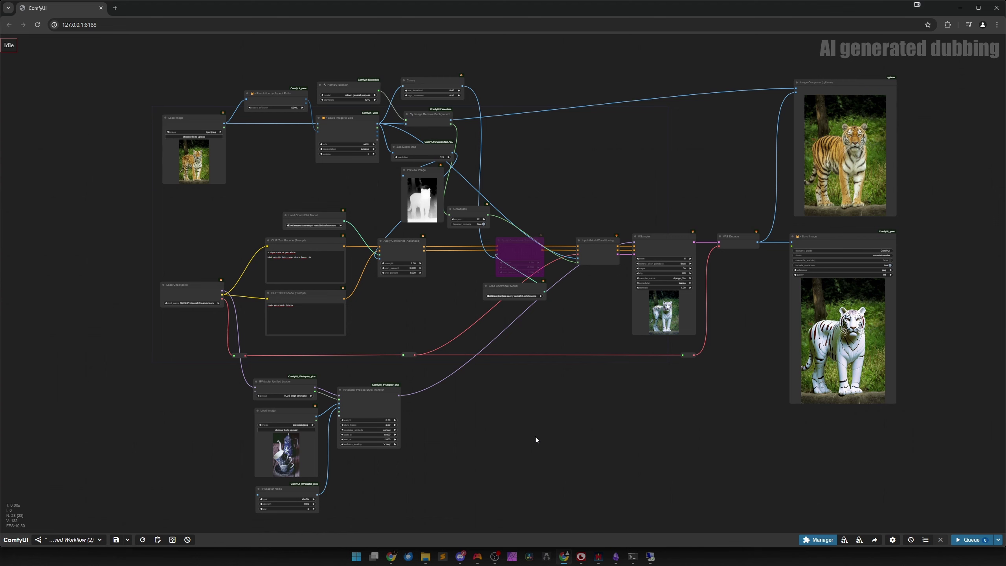
- Drop fire and flames.jpeg from the materials folder onto the style Load Image node
click(425, 556)
drag(502, 126, 678, 111)
click(489, 203)
drag(490, 204, 295, 471)
- Queue the workflow and review the resulting orange, fire-striped tiger
scroll(583, 406, down, 1)
key(ctrl+Return)
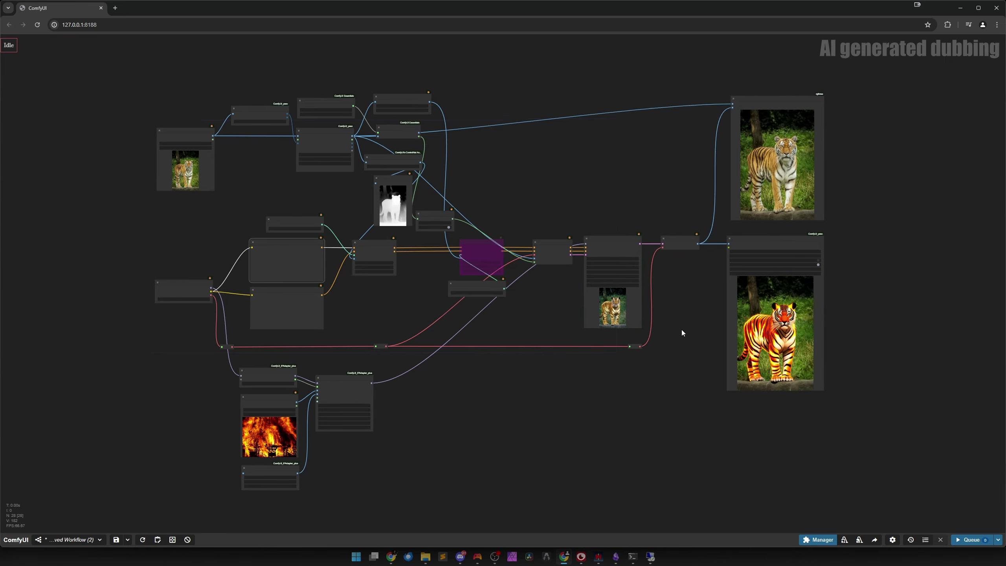
scroll(512, 427, up, 10)
scroll(534, 373, up, 3)
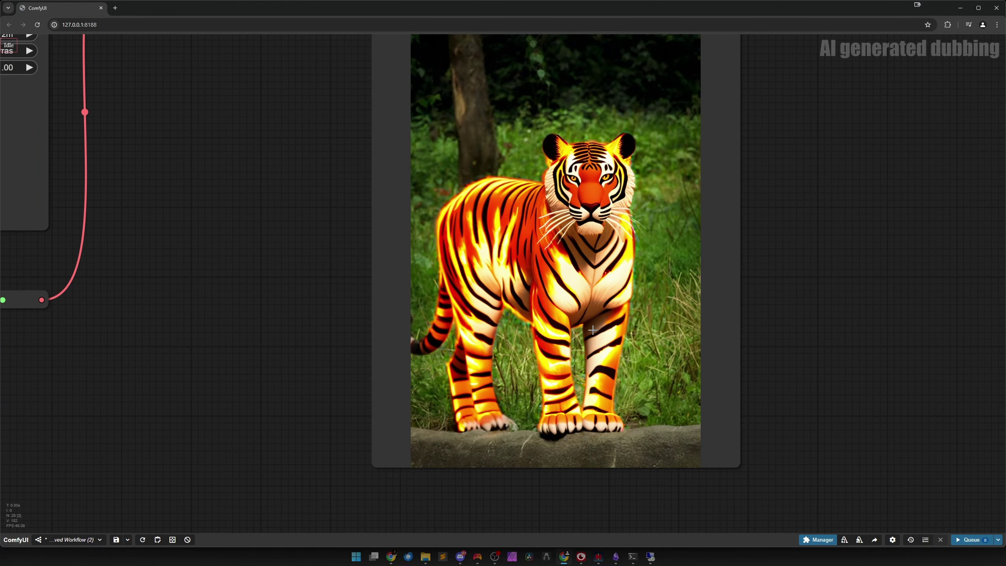
scroll(593, 330, down, 10)
scroll(601, 395, down, 6)
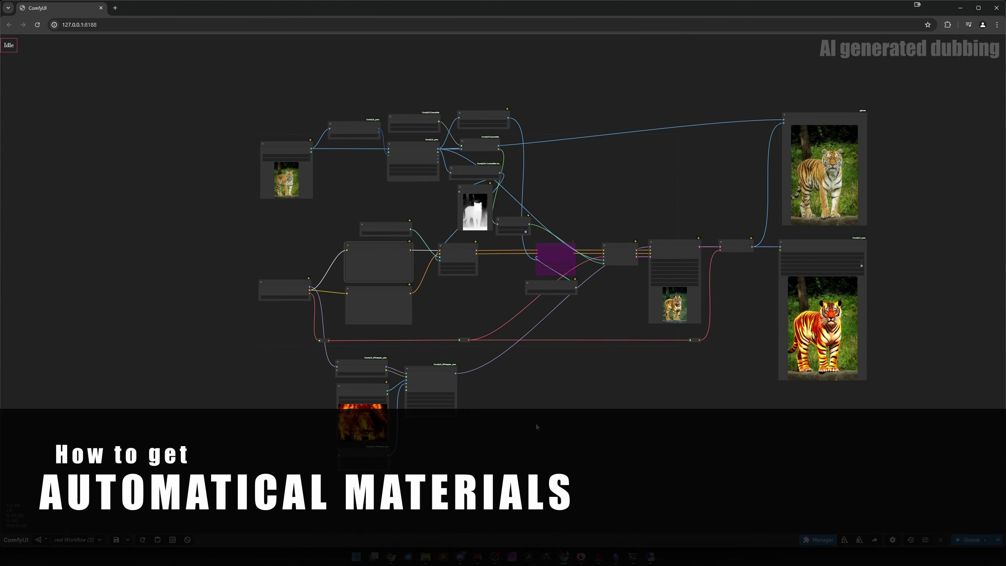
drag(536, 423, 673, 396)
scroll(390, 379, up, 4)
- Add a Load Image From Folder node to the canvas
double_click(339, 297)
text(>)
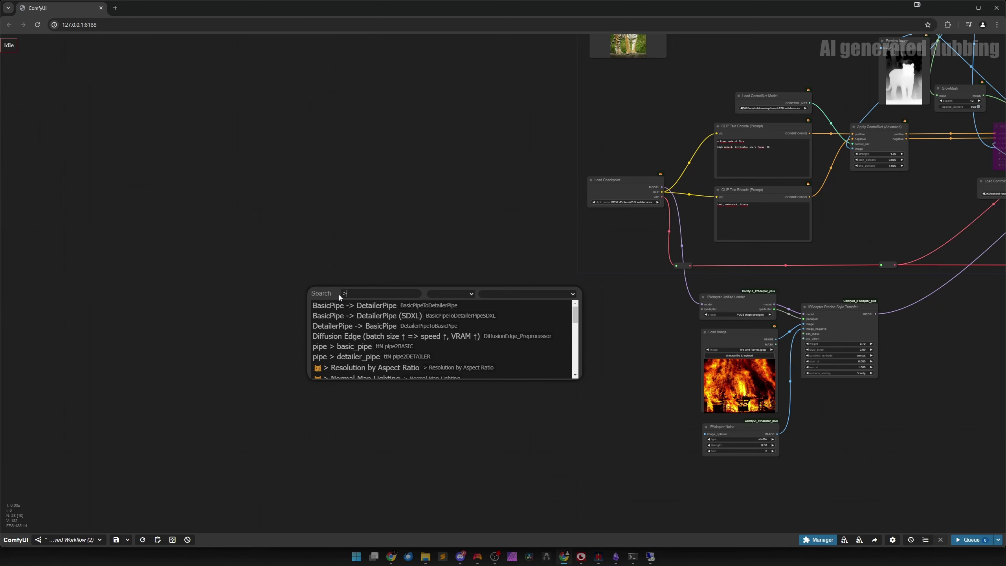
text( load)
key(Down)
key(Down)
key(Return)
scroll(351, 296, up, 2)
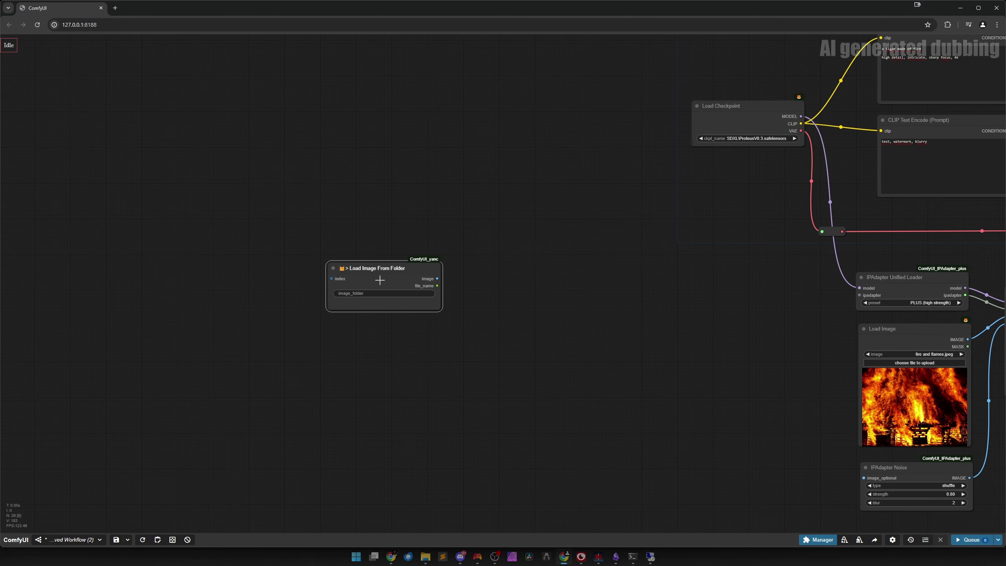
drag(373, 300, 401, 327)
- Add an Int node wired to the folder loader's index, set to increment after each run
scroll(381, 310, up, 1)
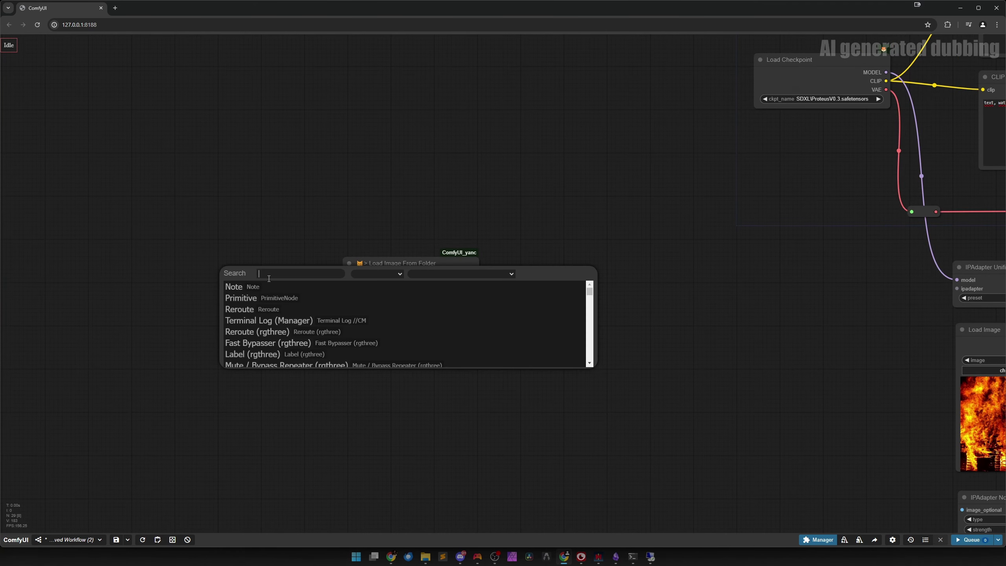
text(int)
key(Down)
key(Return)
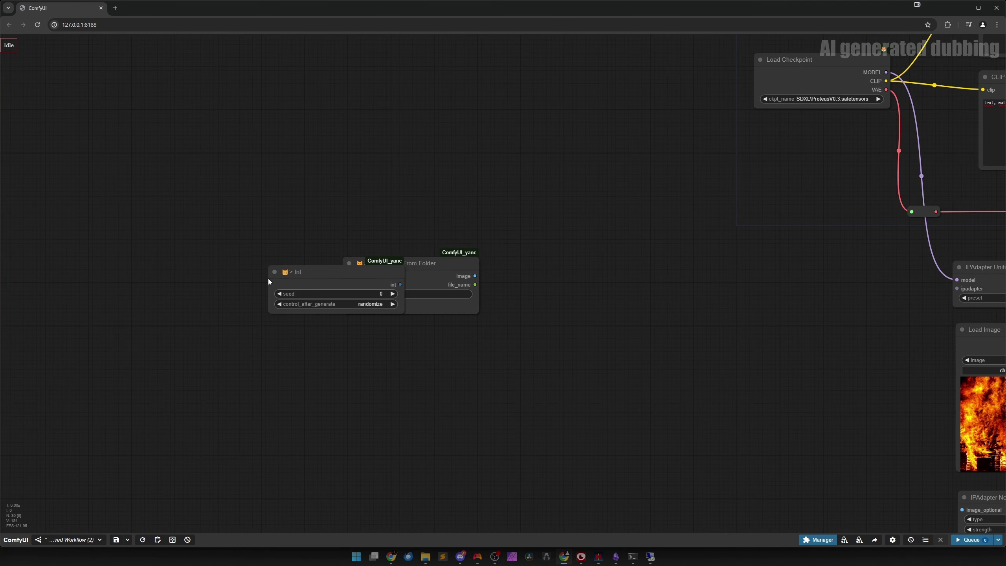
drag(342, 278, 210, 265)
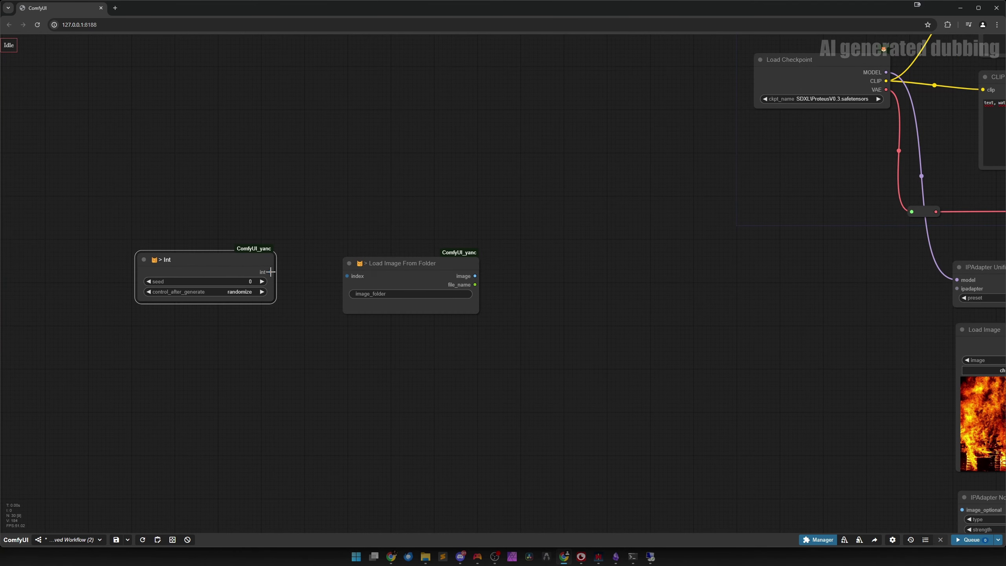
drag(272, 272, 347, 276)
drag(198, 269, 237, 263)
click(240, 296)
click(256, 303)
click(315, 338)
- Set the folder loader's image_folder to 'materials'
scroll(468, 347, down, 3)
scroll(398, 314, up, 4)
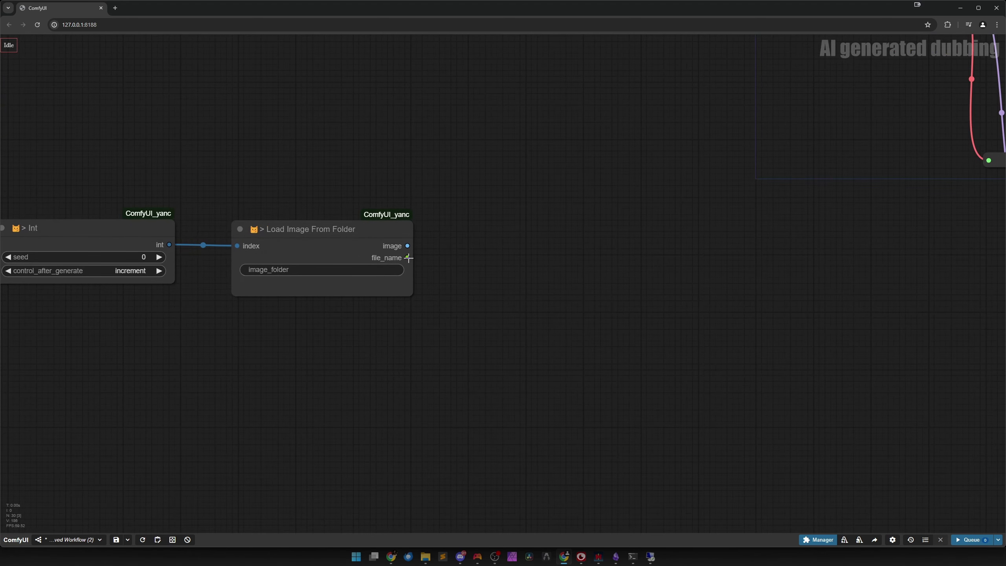
click(277, 270)
text(materials)
key(Return)
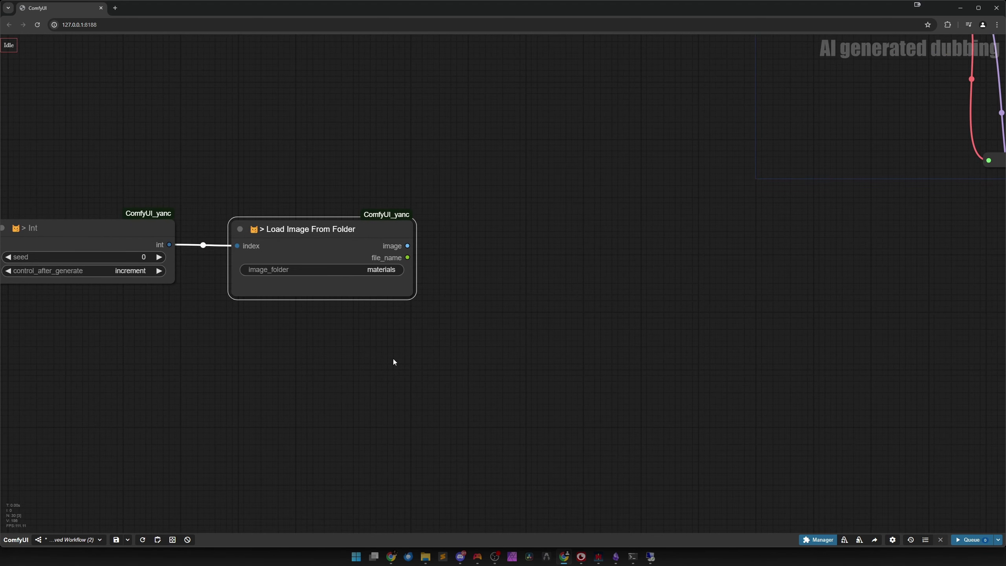
click(426, 558)
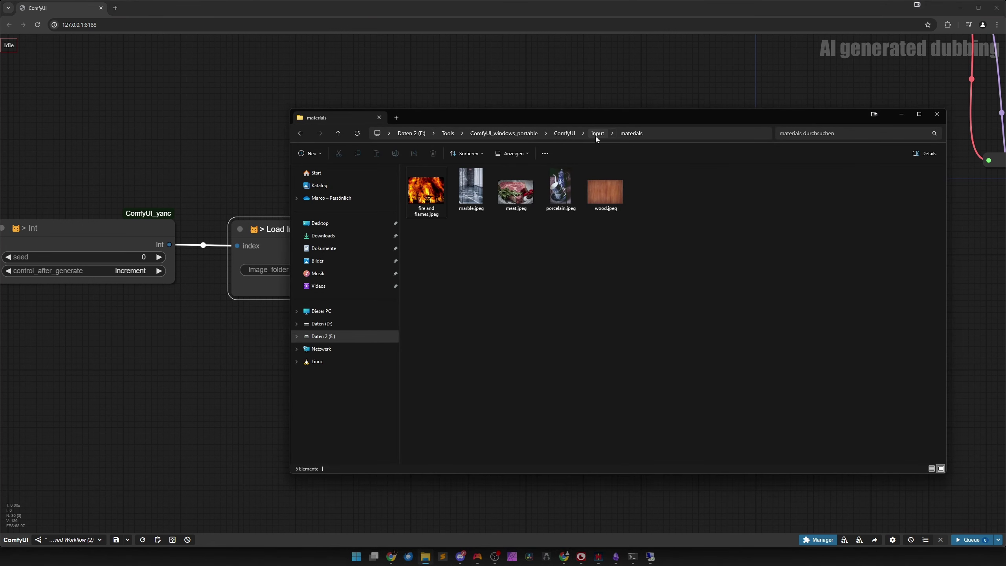
- Look through the fire and flames, marble, porcelain and wood images in the materials folder
click(423, 217)
click(466, 210)
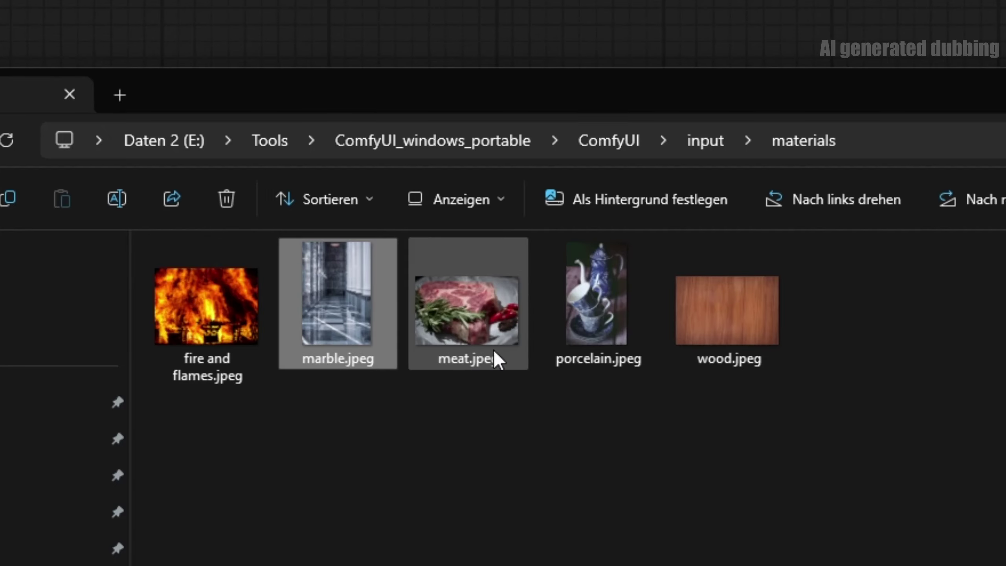
click(574, 352)
click(750, 325)
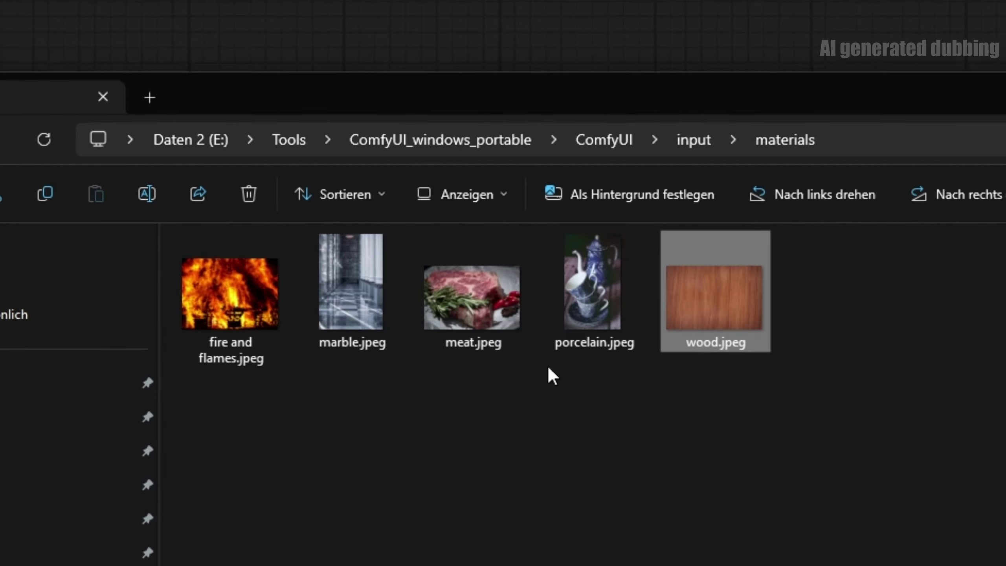
- Return to the ComfyUI workflow and bring the prompt text nodes into view
click(210, 406)
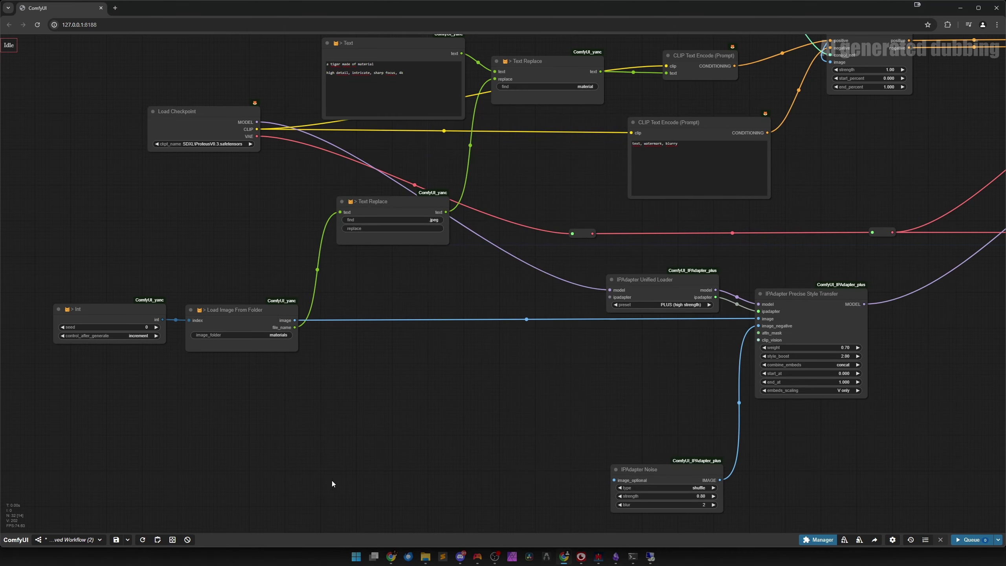
scroll(461, 380, down, 2)
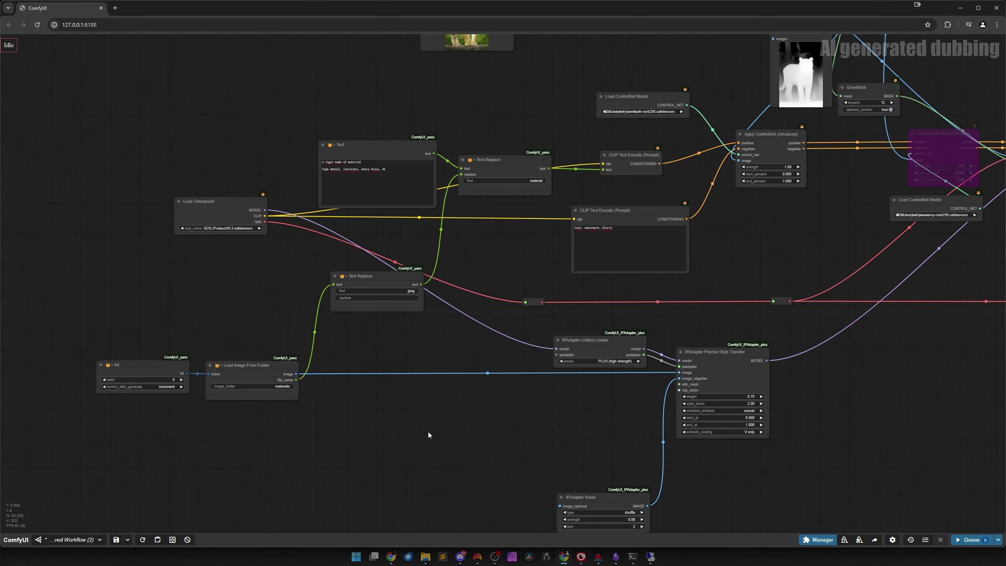
scroll(387, 428, up, 6)
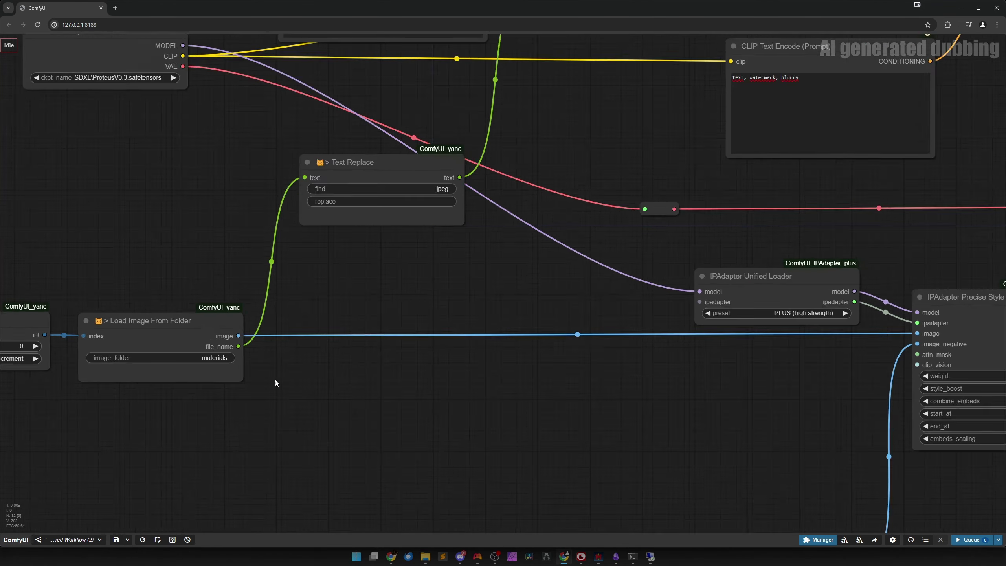
scroll(275, 383, down, 1)
drag(275, 278, 175, 439)
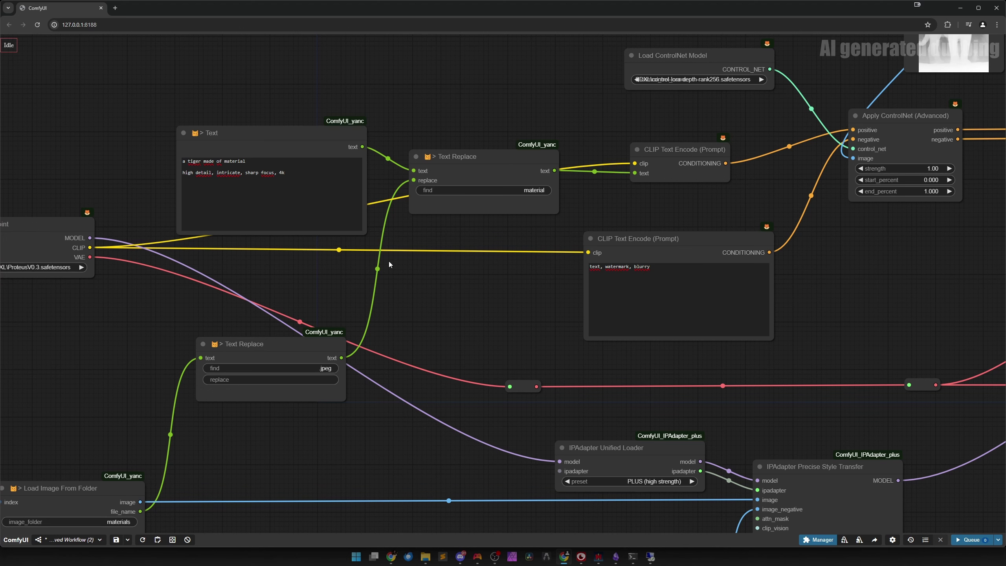
scroll(471, 291, down, 4)
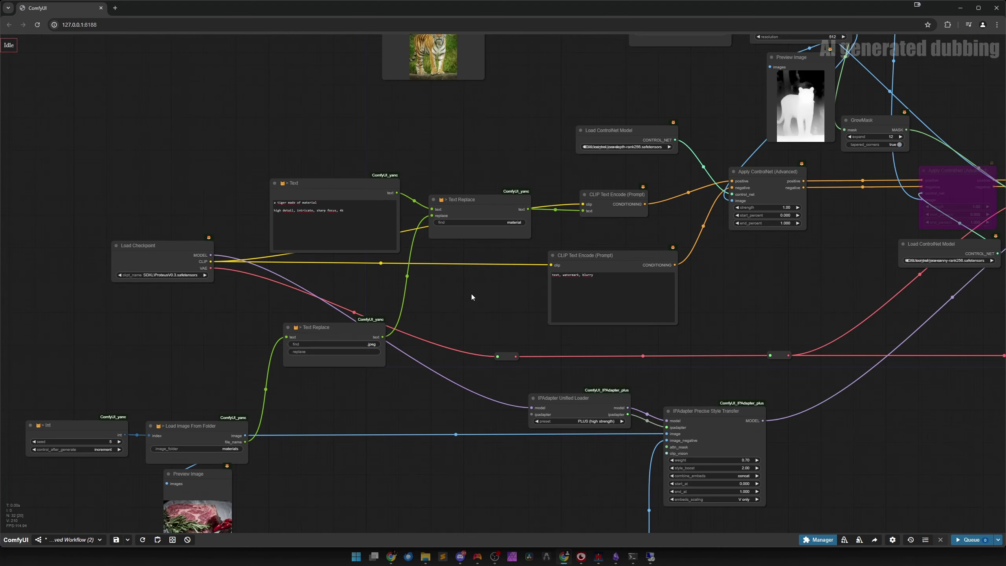
scroll(471, 294, down, 7)
drag(482, 360, 329, 357)
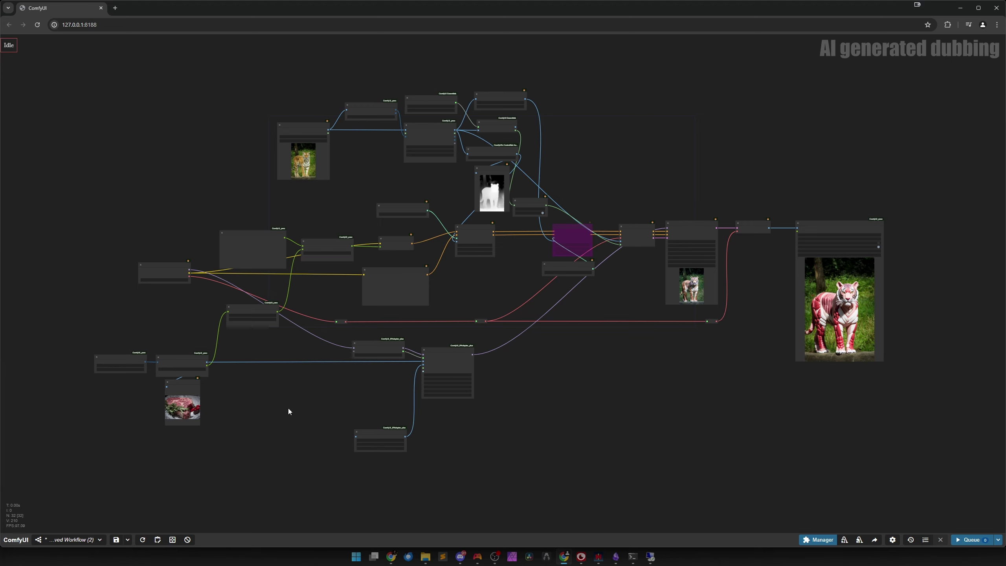
scroll(487, 384, left, 2)
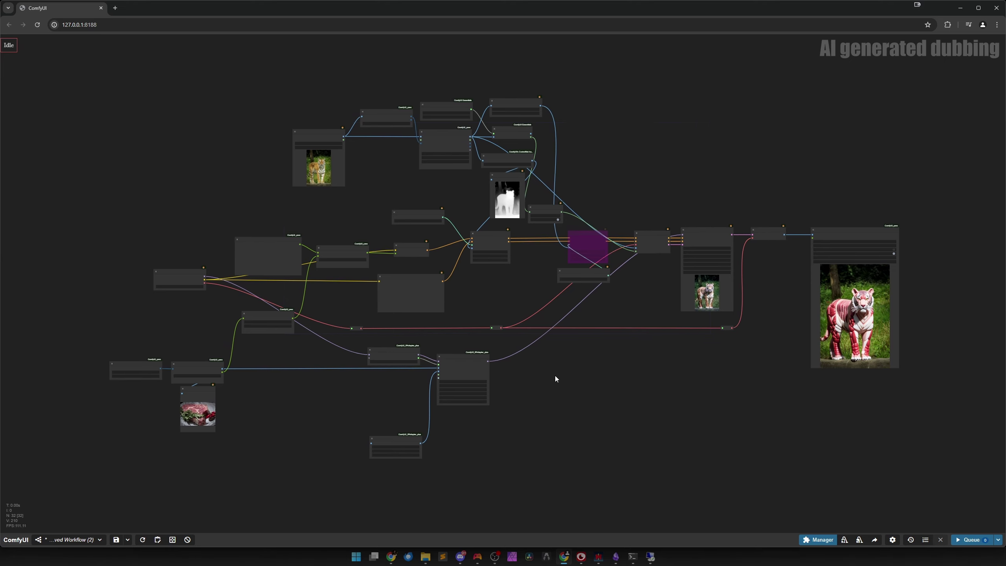
scroll(619, 191, up, 6)
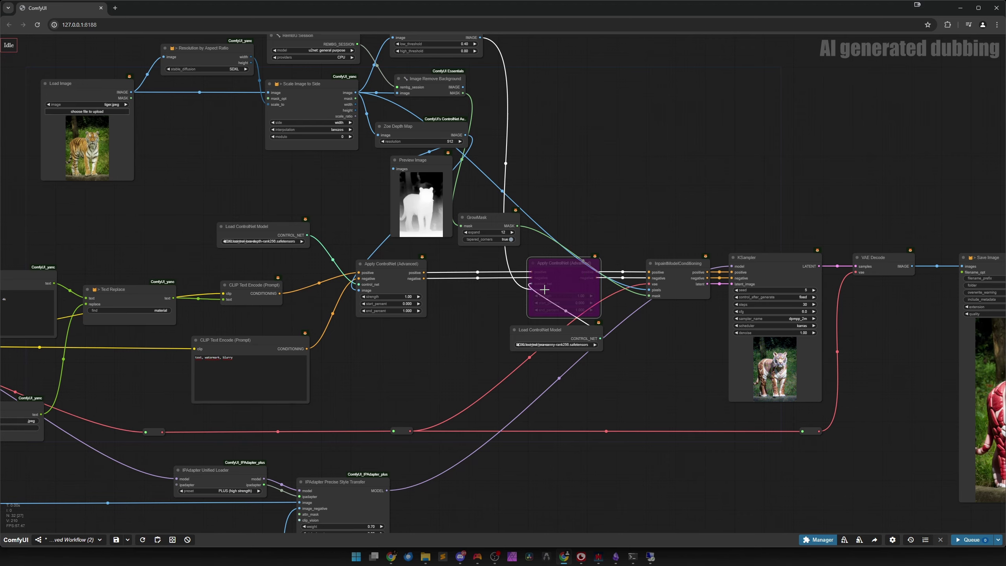
click(479, 299)
scroll(467, 254, up, 10)
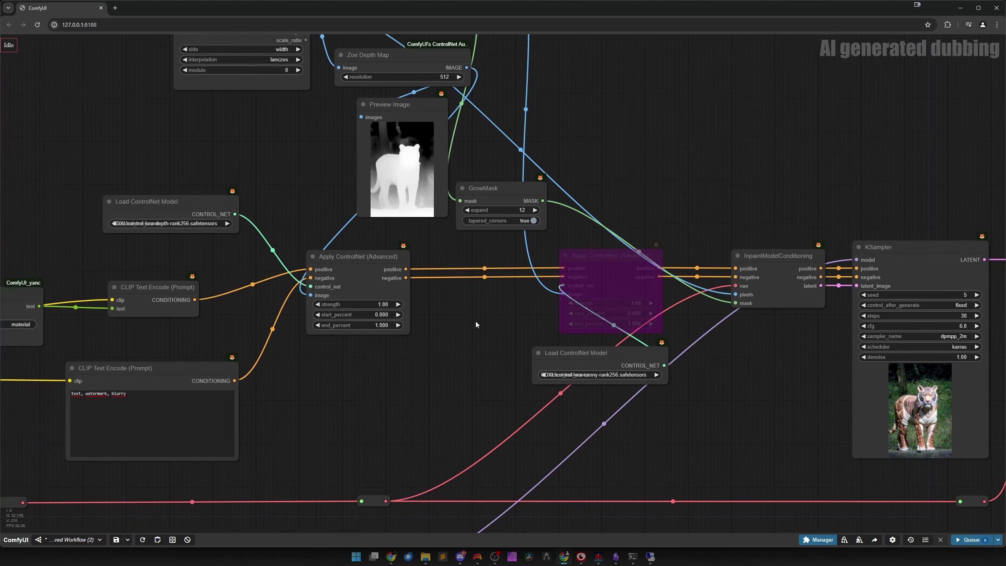
scroll(467, 228, up, 3)
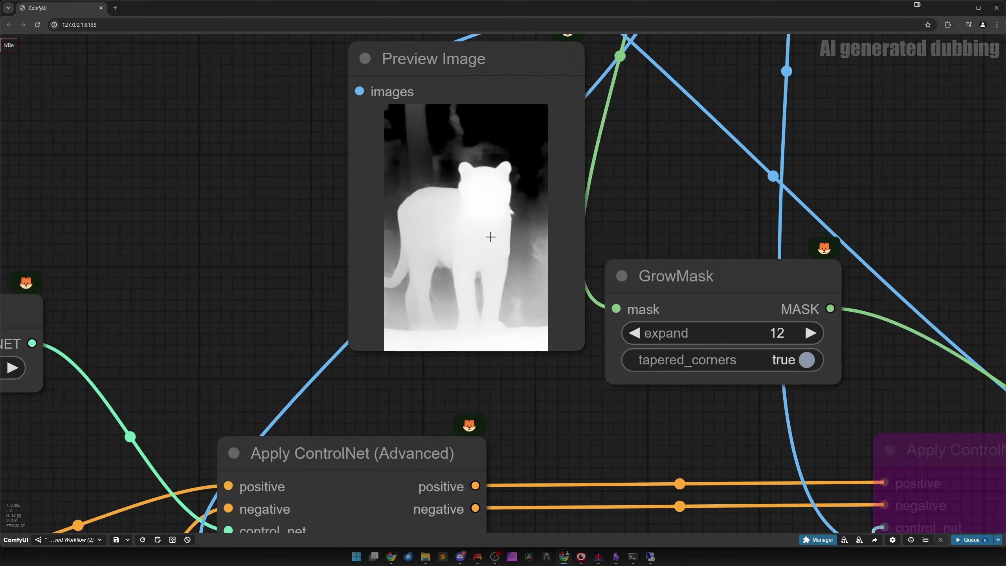
scroll(491, 236, down, 12)
scroll(477, 329, up, 12)
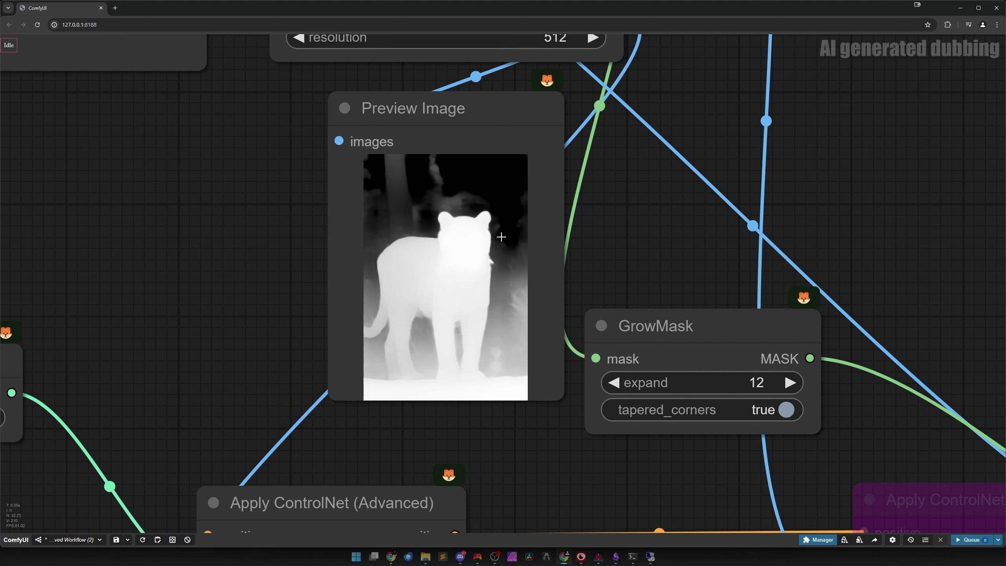
scroll(501, 236, down, 15)
scroll(498, 370, down, 1)
scroll(495, 319, down, 4)
drag(500, 314, 501, 313)
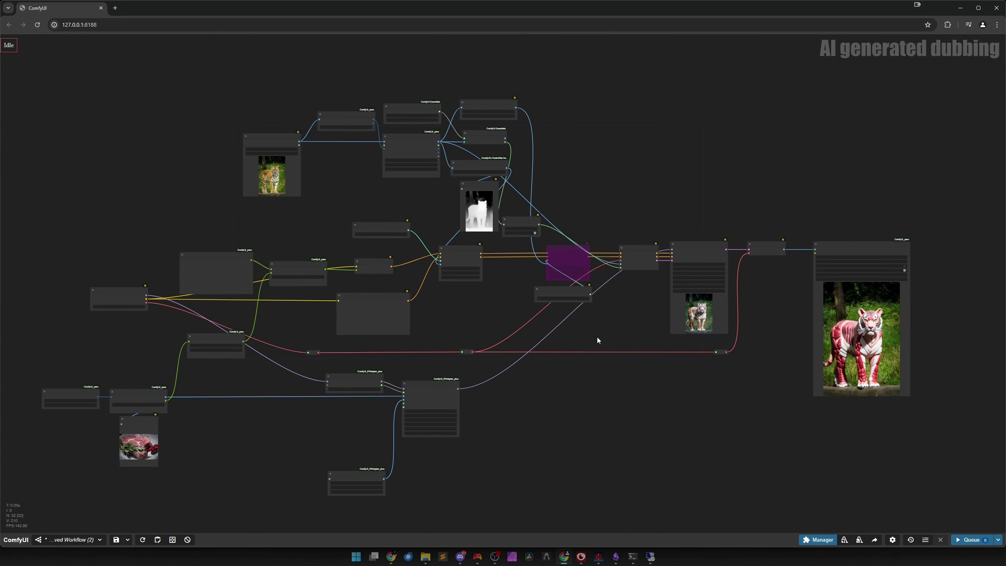